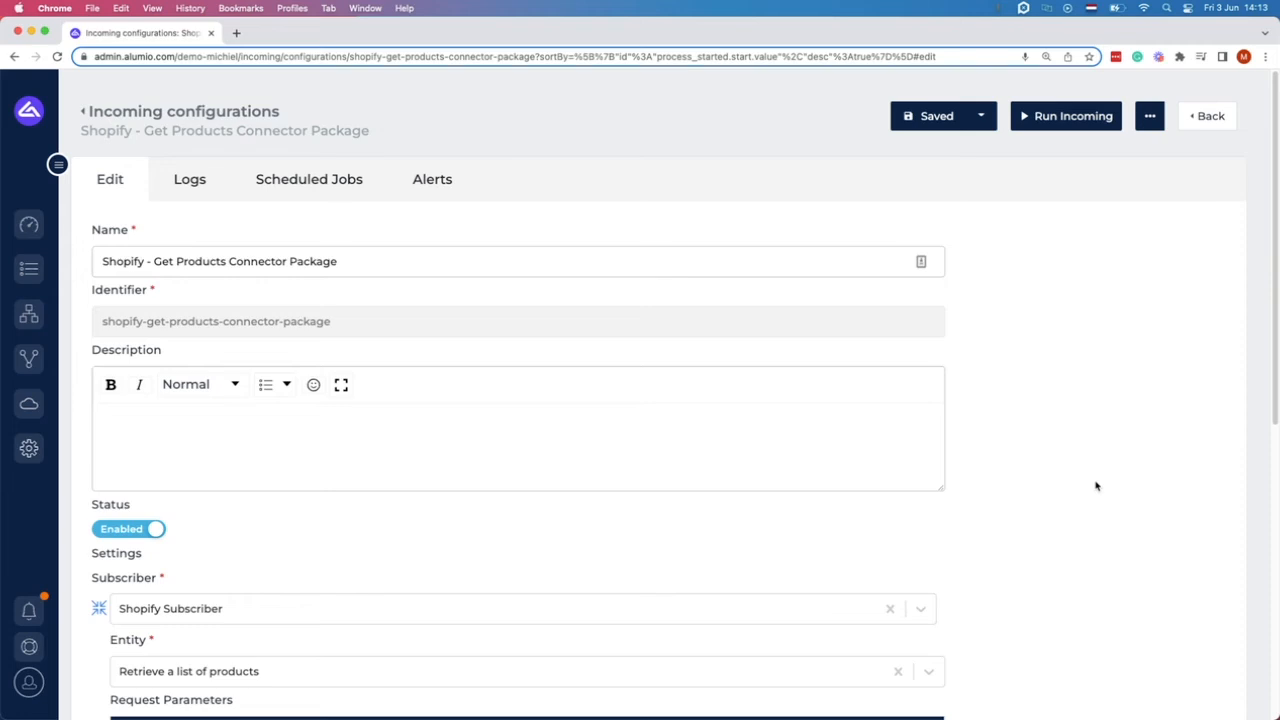
Set the entity to Retrieve a list of products.
scroll(1006, 420, "down", 3)
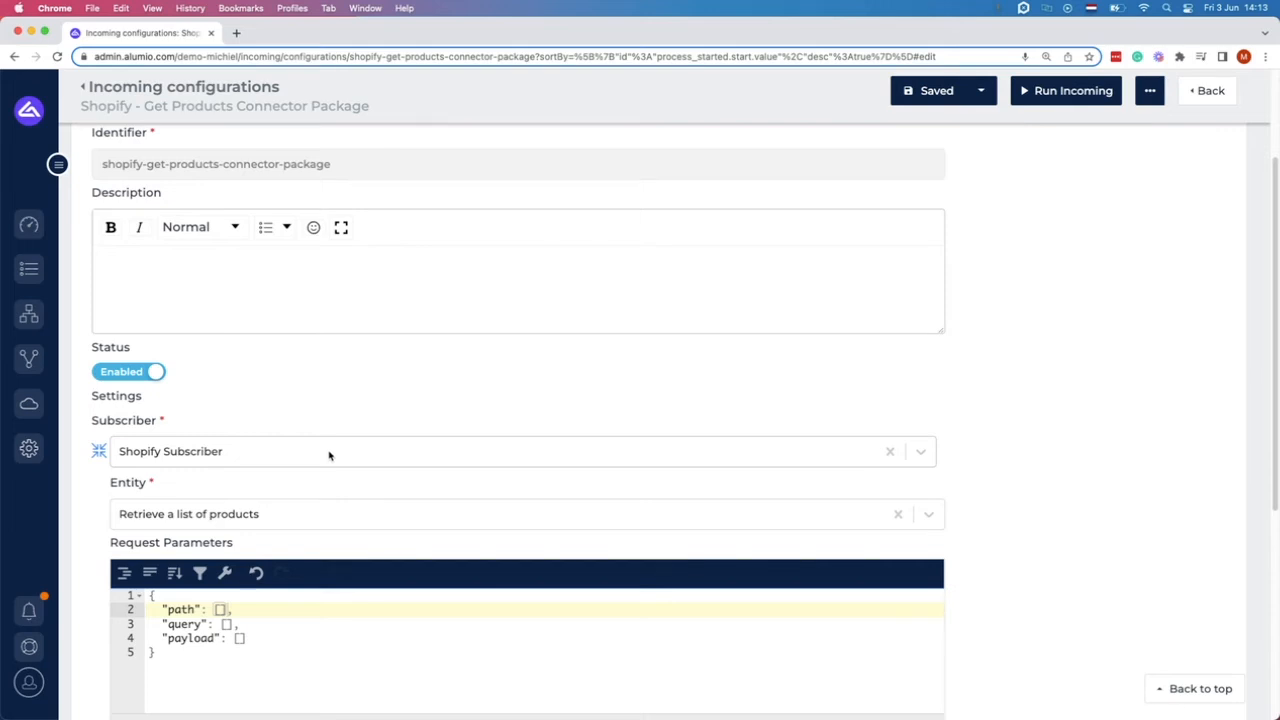
scroll(329, 453, "down", 2)
left_click(336, 390)
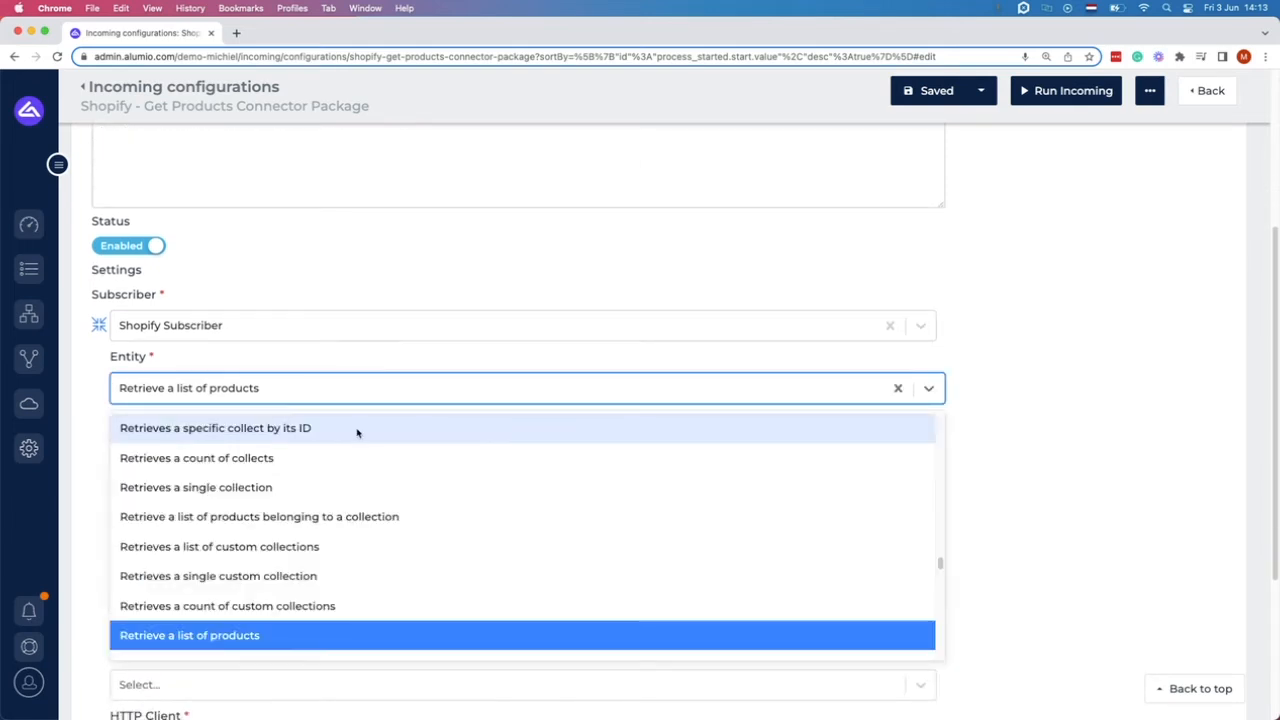
scroll(357, 450, "down", 5)
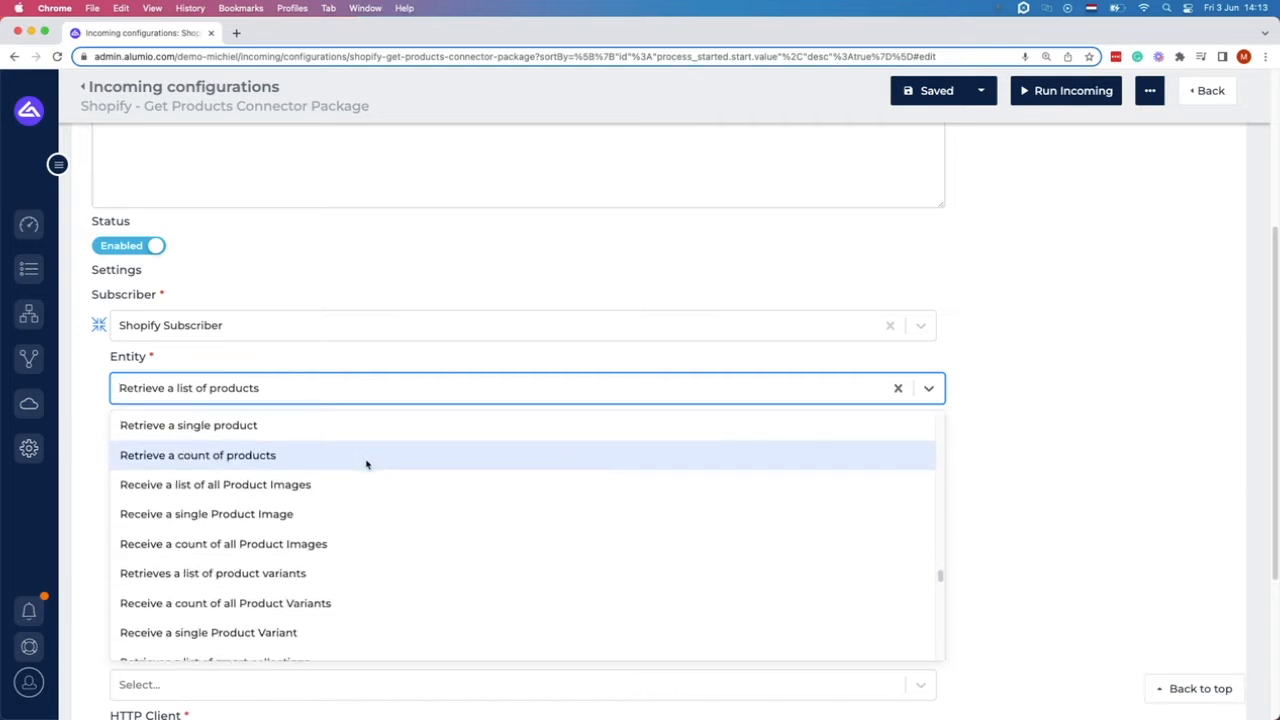
scroll(368, 470, "down", 1)
scroll(368, 480, "up", 3)
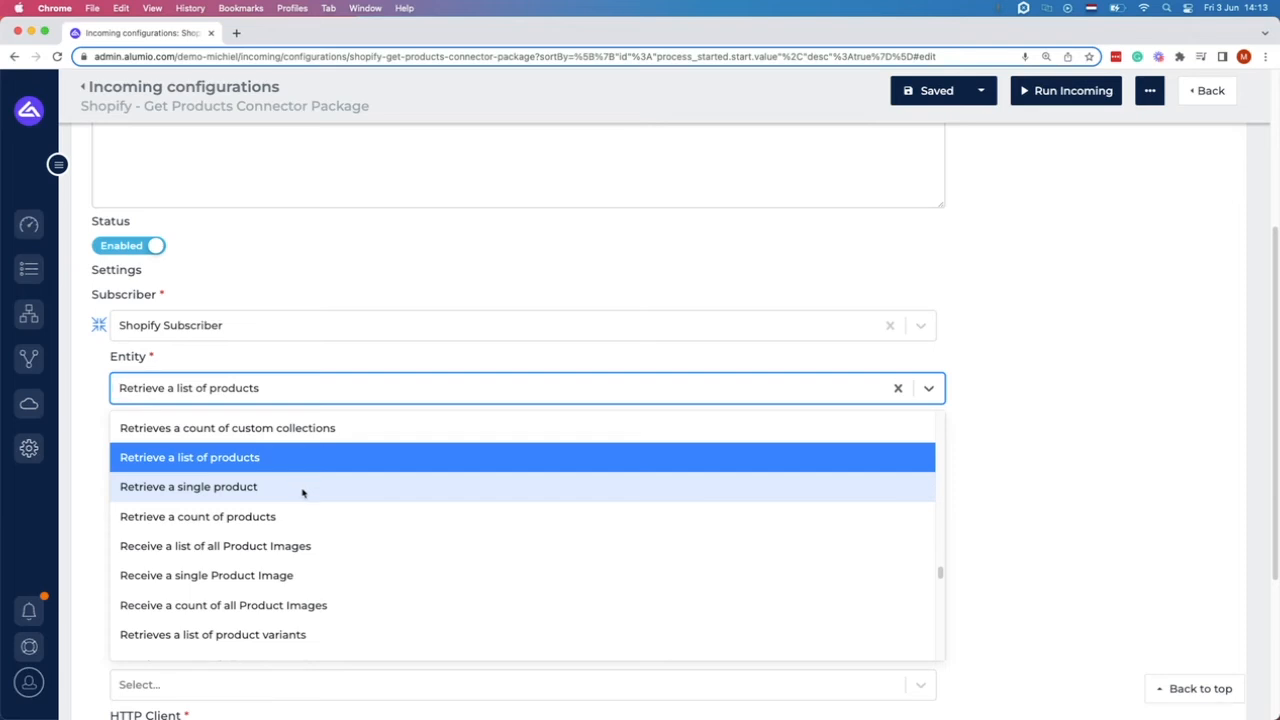
type("cus")
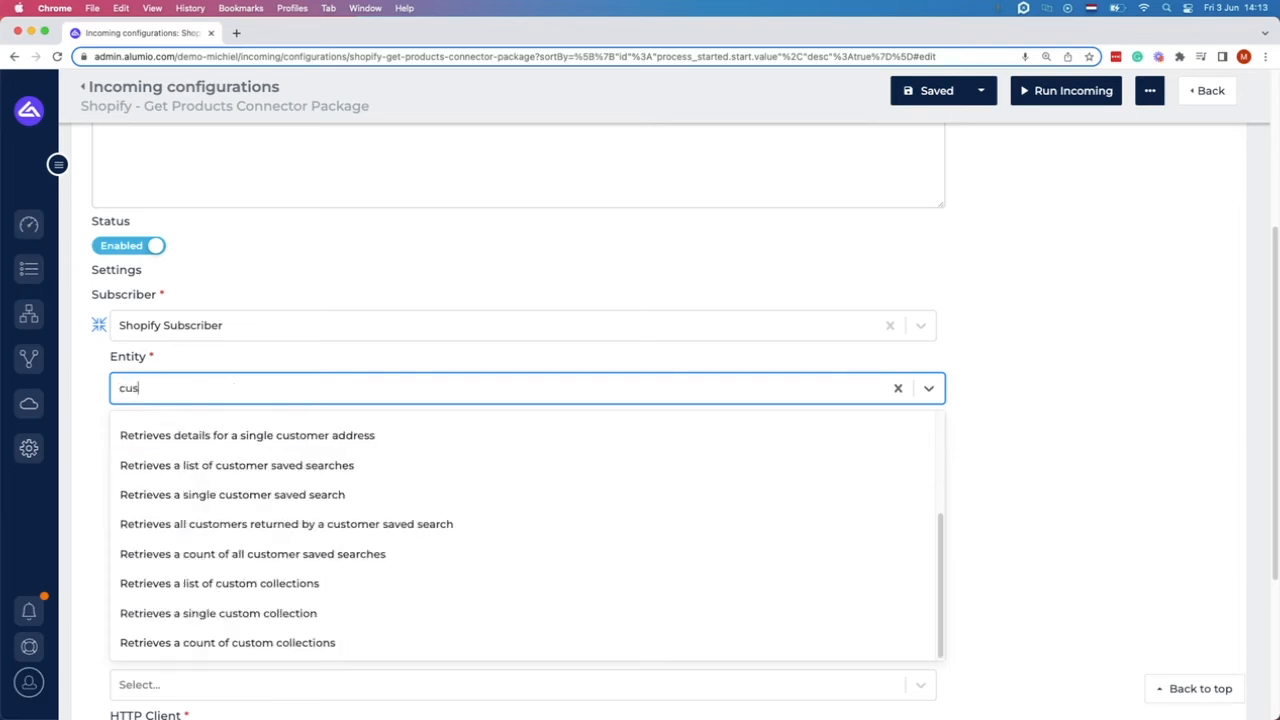
type("tomers")
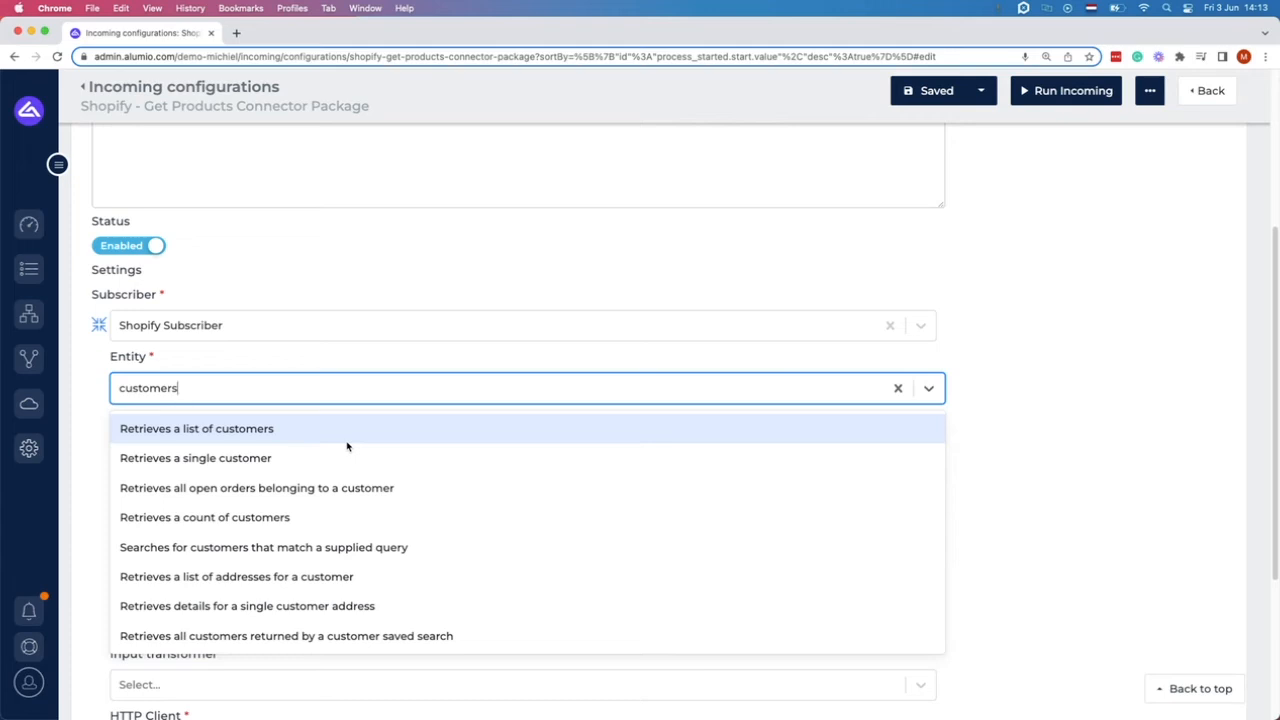
key("BackSpace")
key("BackSpace")
key("BackSpace")
key("BackSpace")
key("BackSpace")
key("BackSpace")
key("BackSpace")
key("BackSpace")
key("BackSpace")
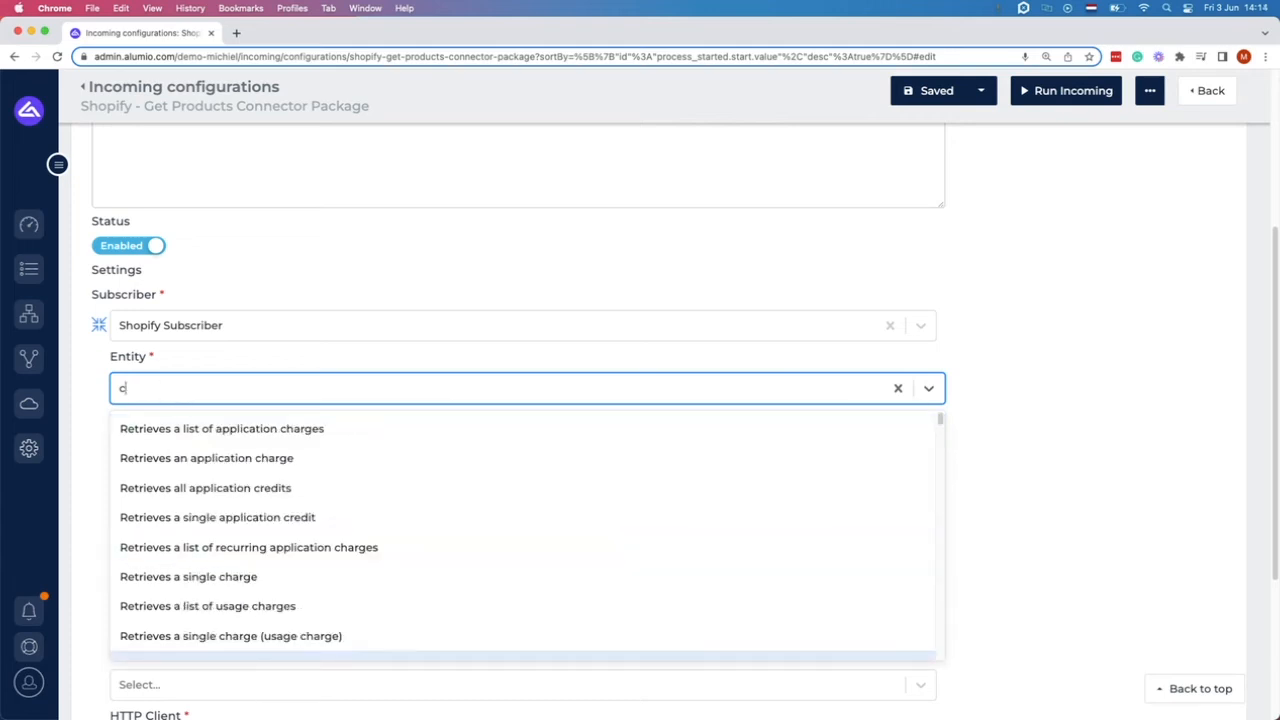
type("produ")
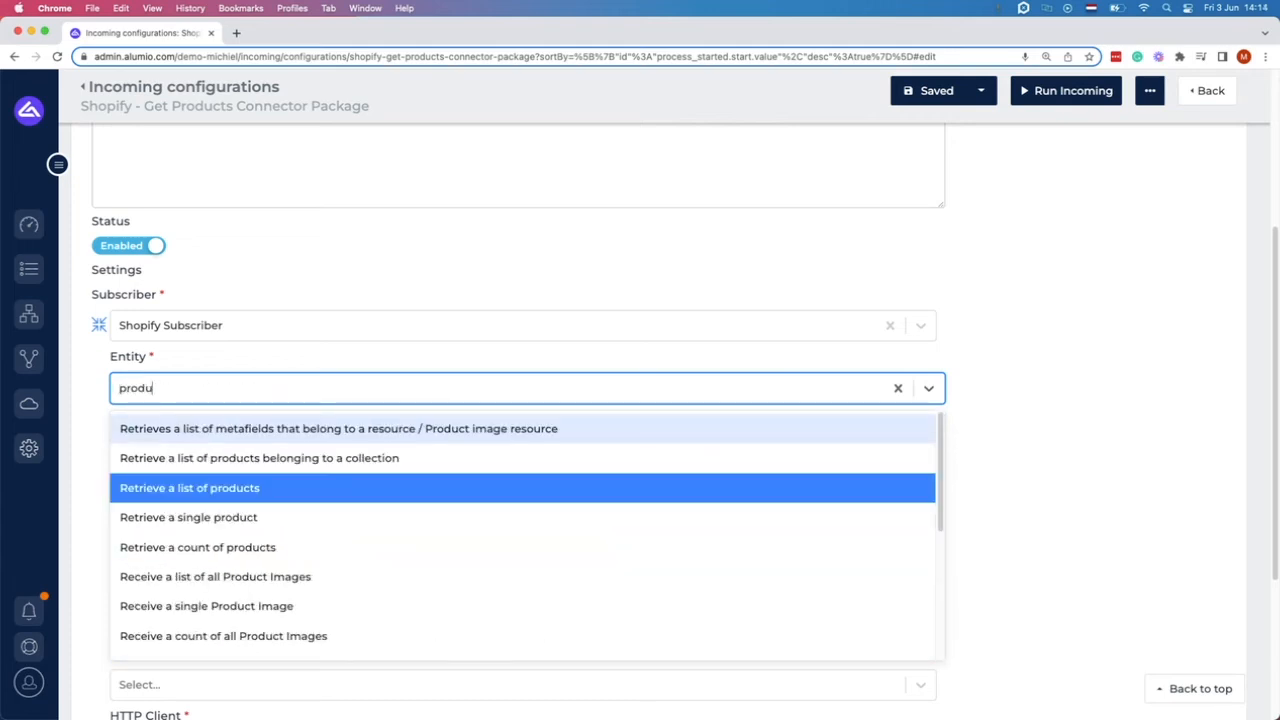
left_click(280, 489)
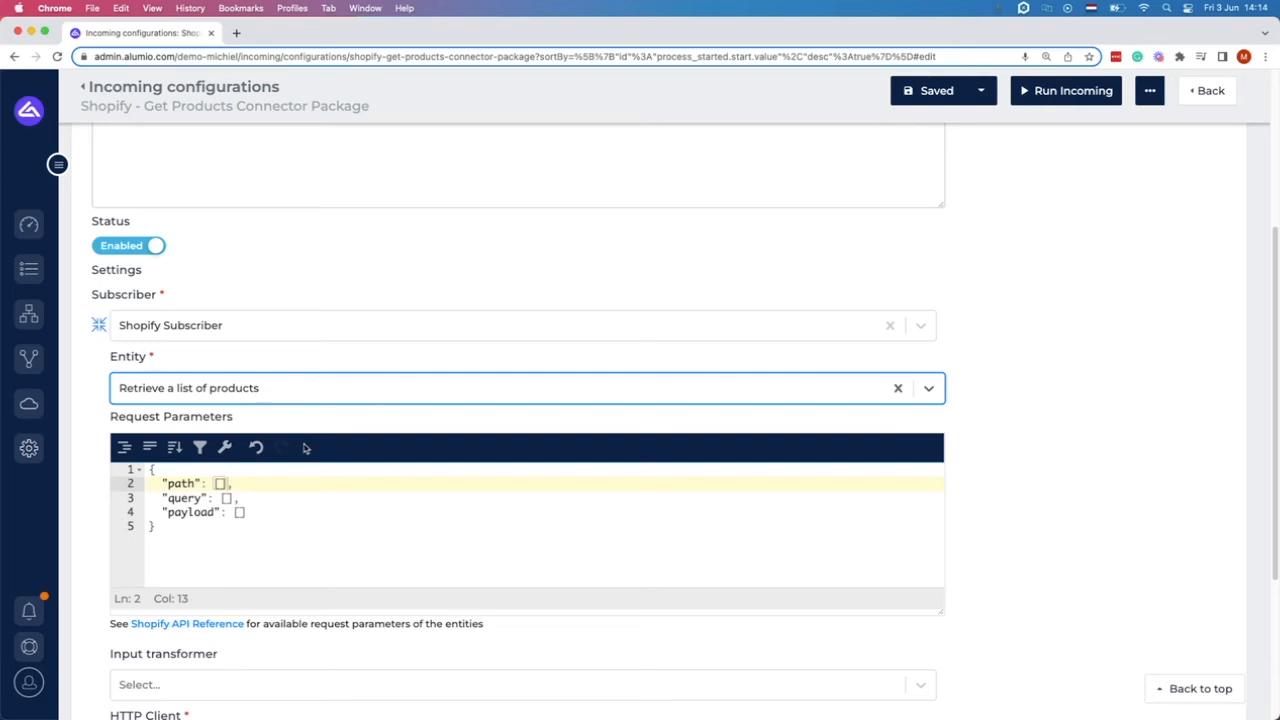
Review the empty path, query and payload request parameters.
scroll(243, 457, "down", 2)
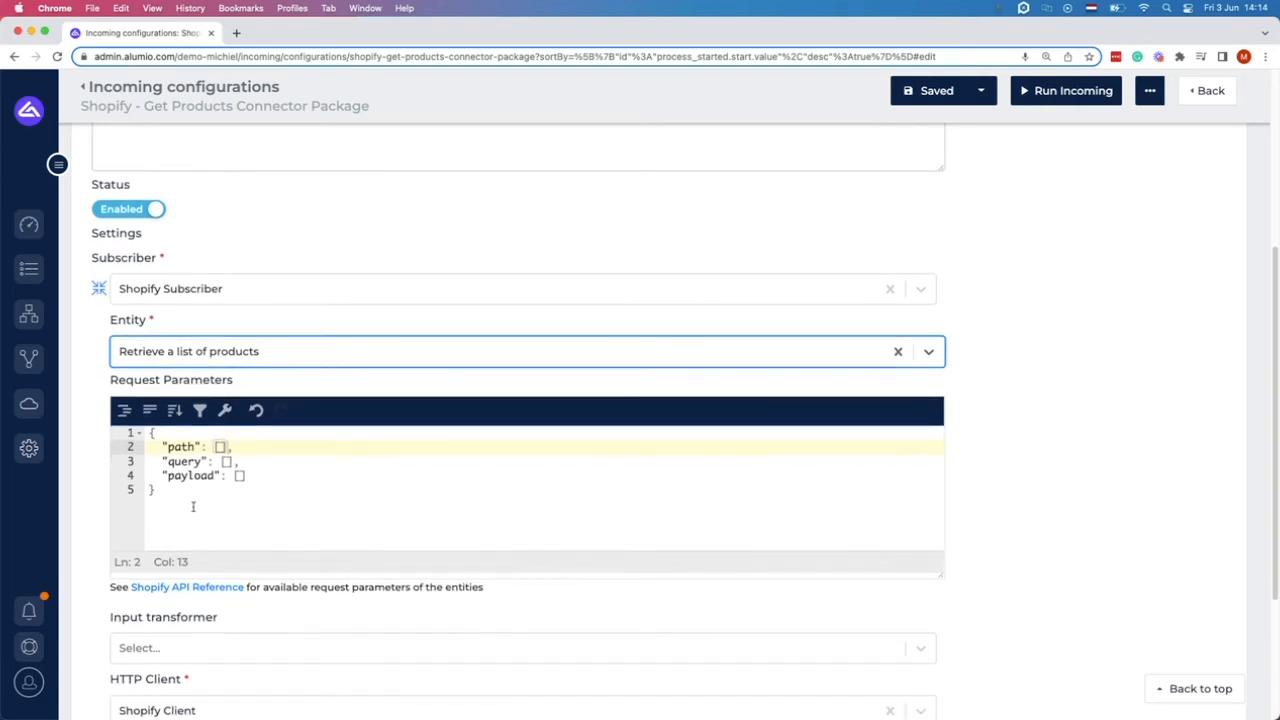
key("super+a")
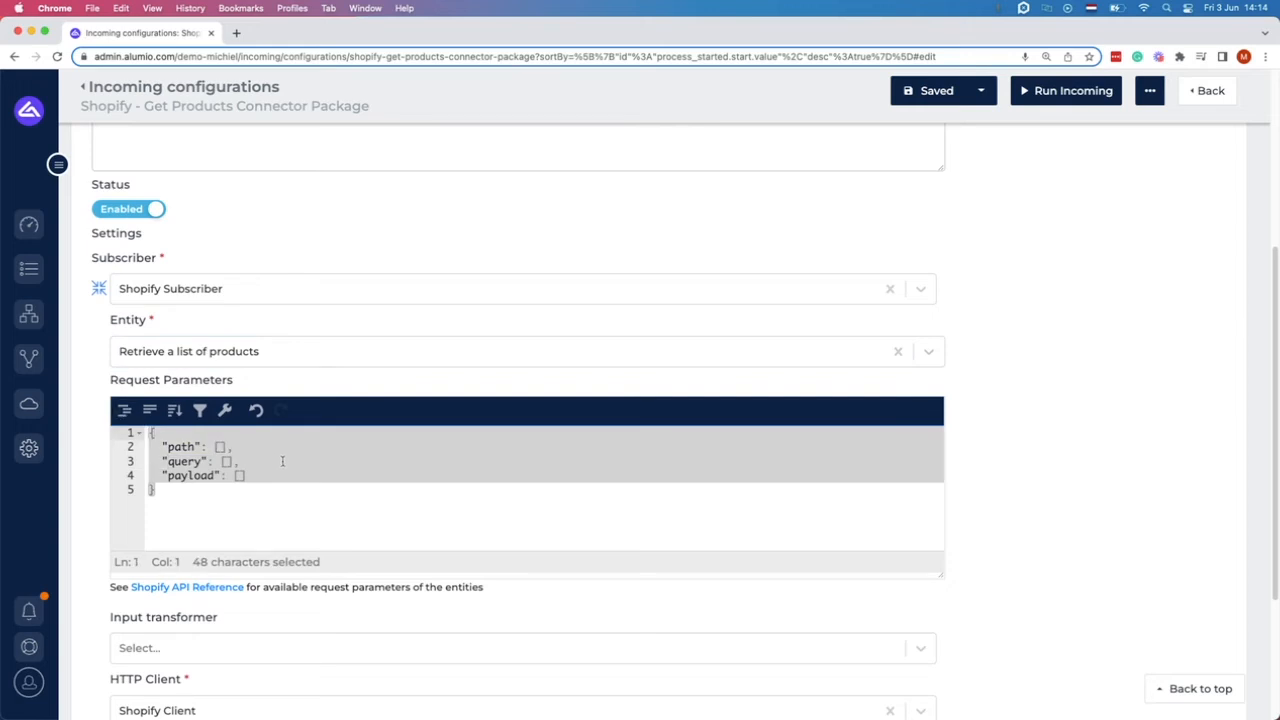
double_click(176, 447)
left_click(180, 461)
double_click(182, 461)
double_click(188, 476)
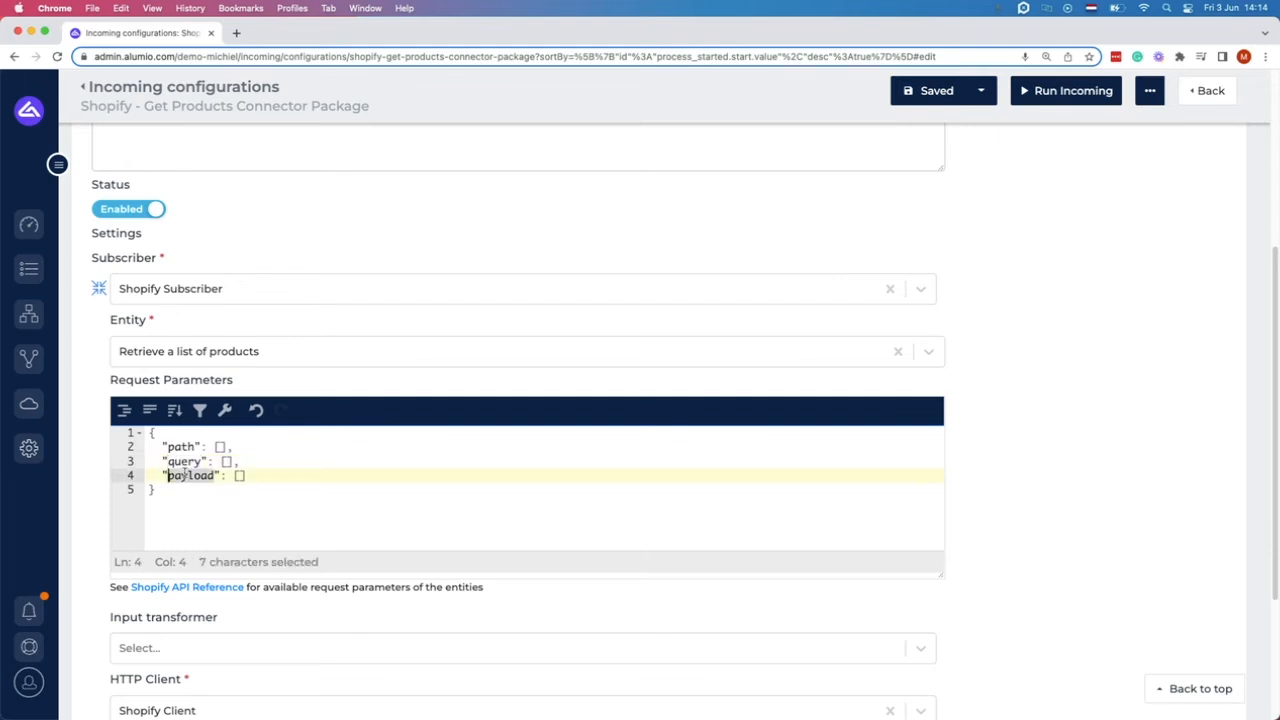
scroll(309, 510, "up", 2)
scroll(309, 510, "up", 1)
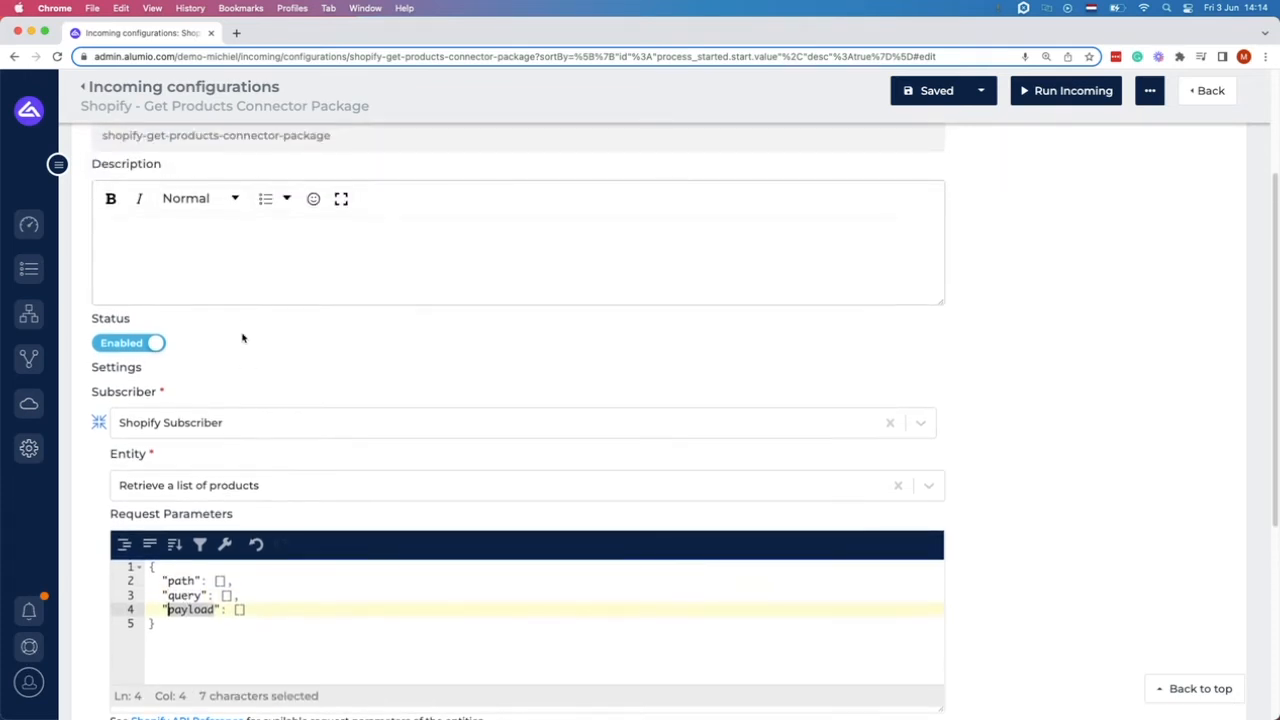
left_click(284, 242)
key("super+v")
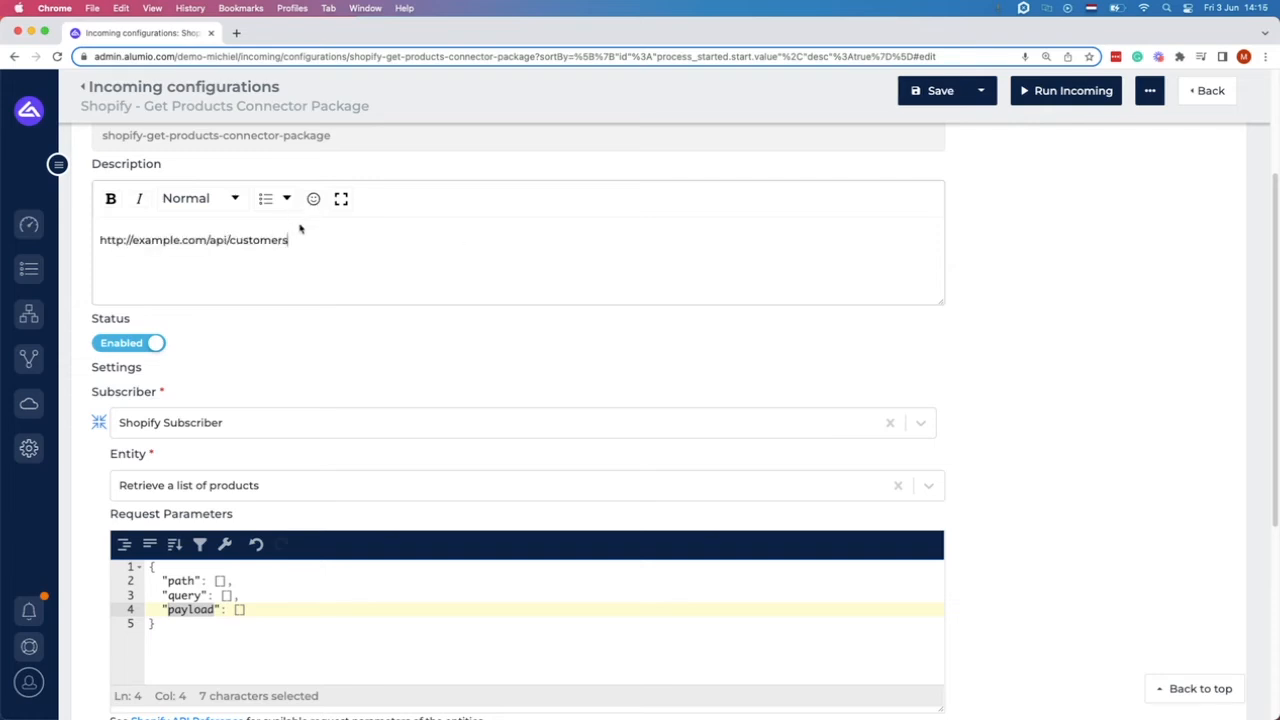
left_click_drag(289, 240, 99, 240)
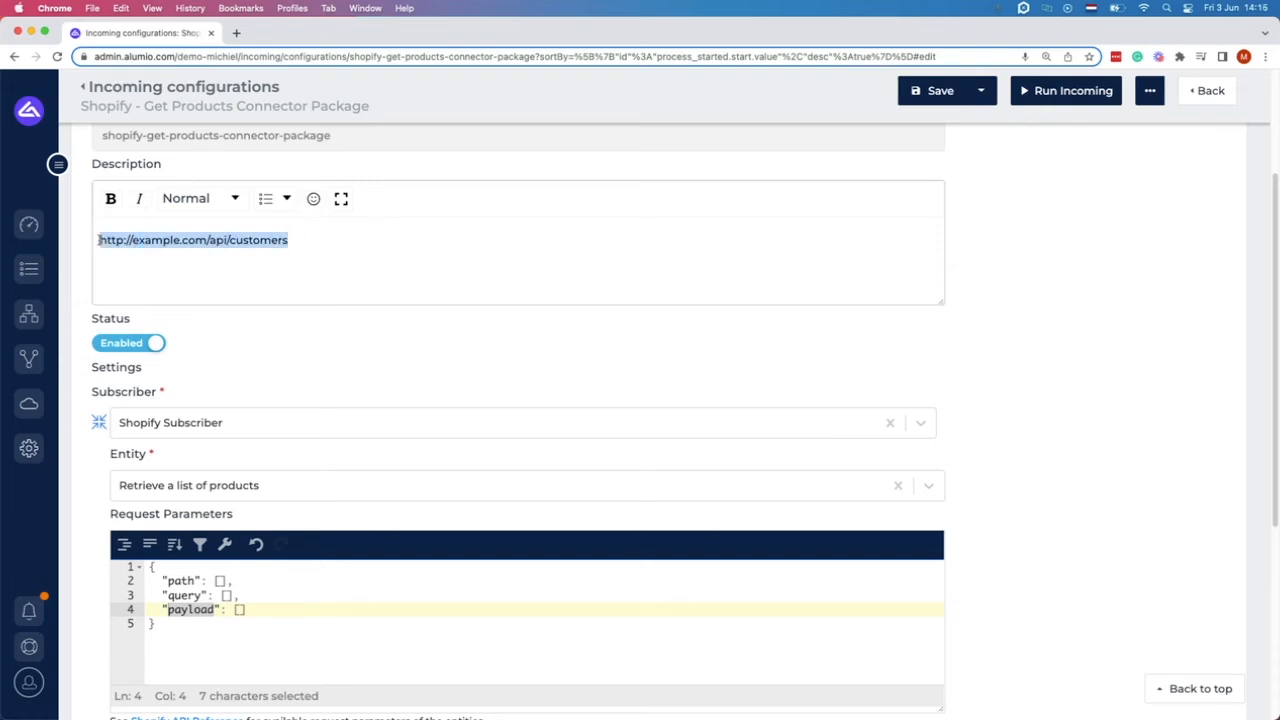
left_click(301, 241)
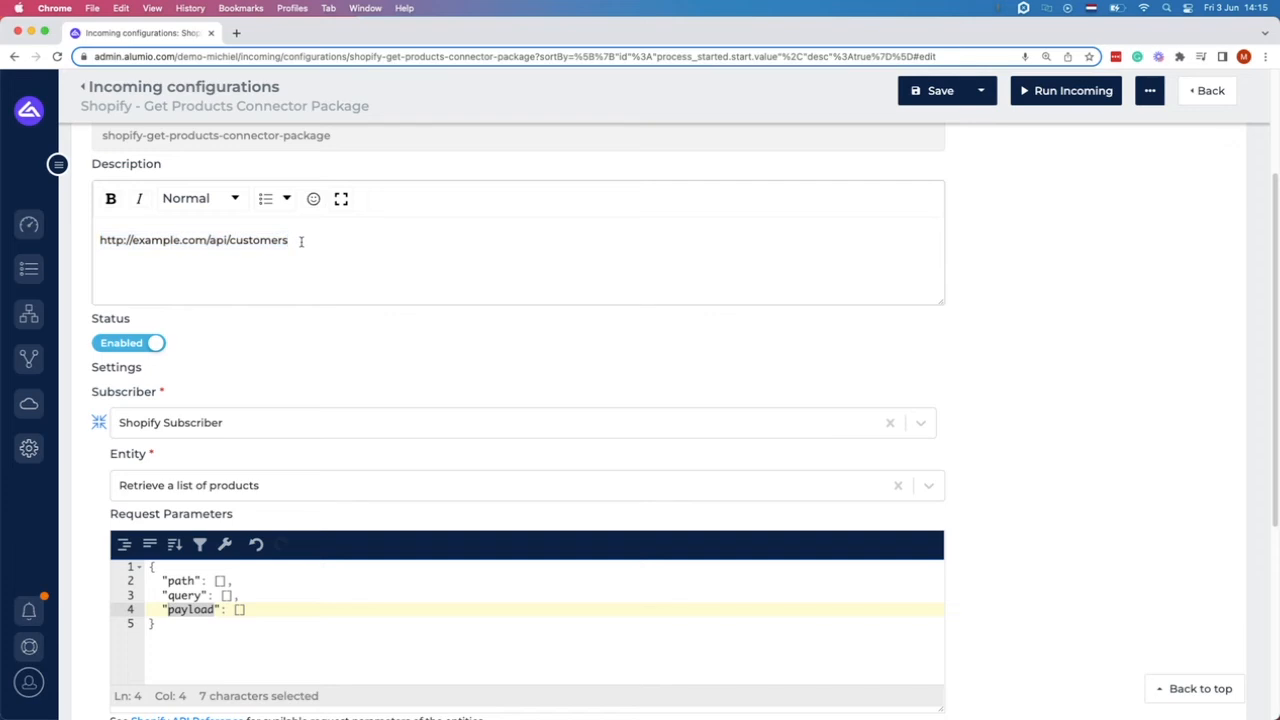
type("/")
type("1")
type("<")
type("id>")
Replace the empty path parameter with {"id":"1"}.
left_click(221, 581)
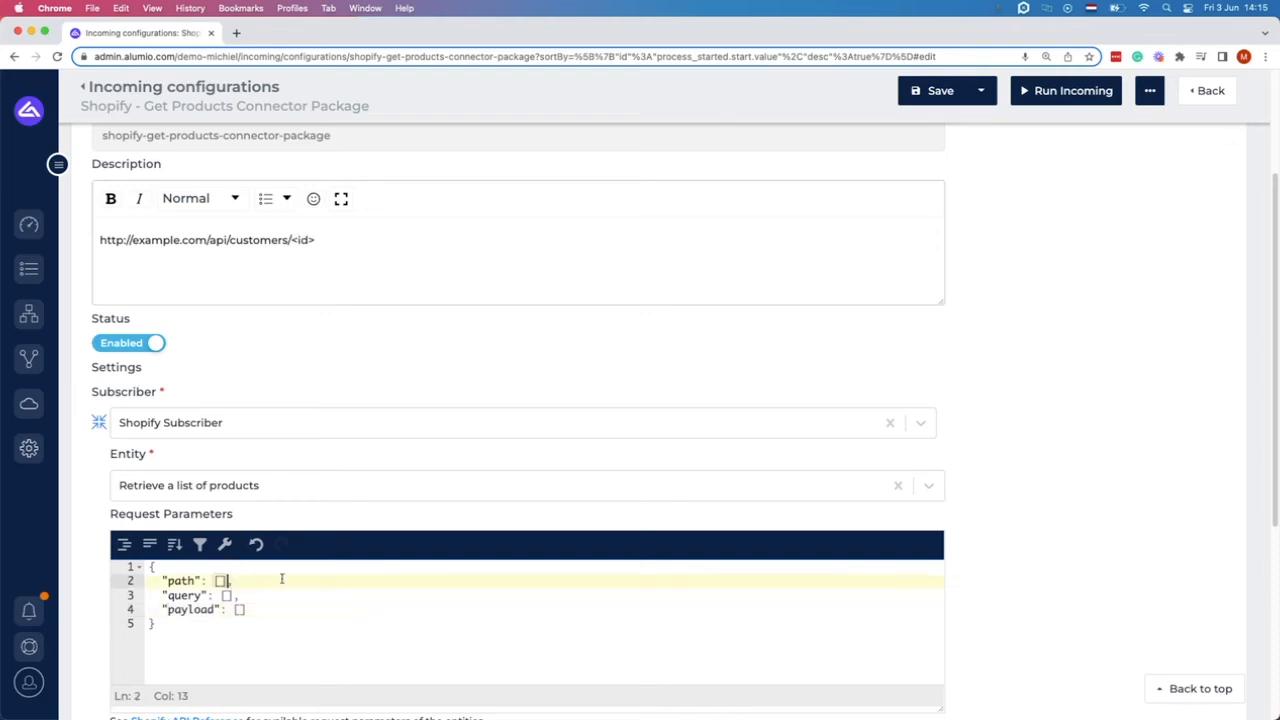
key("BackSpace")
type("{")
key("Return")
type("\"")
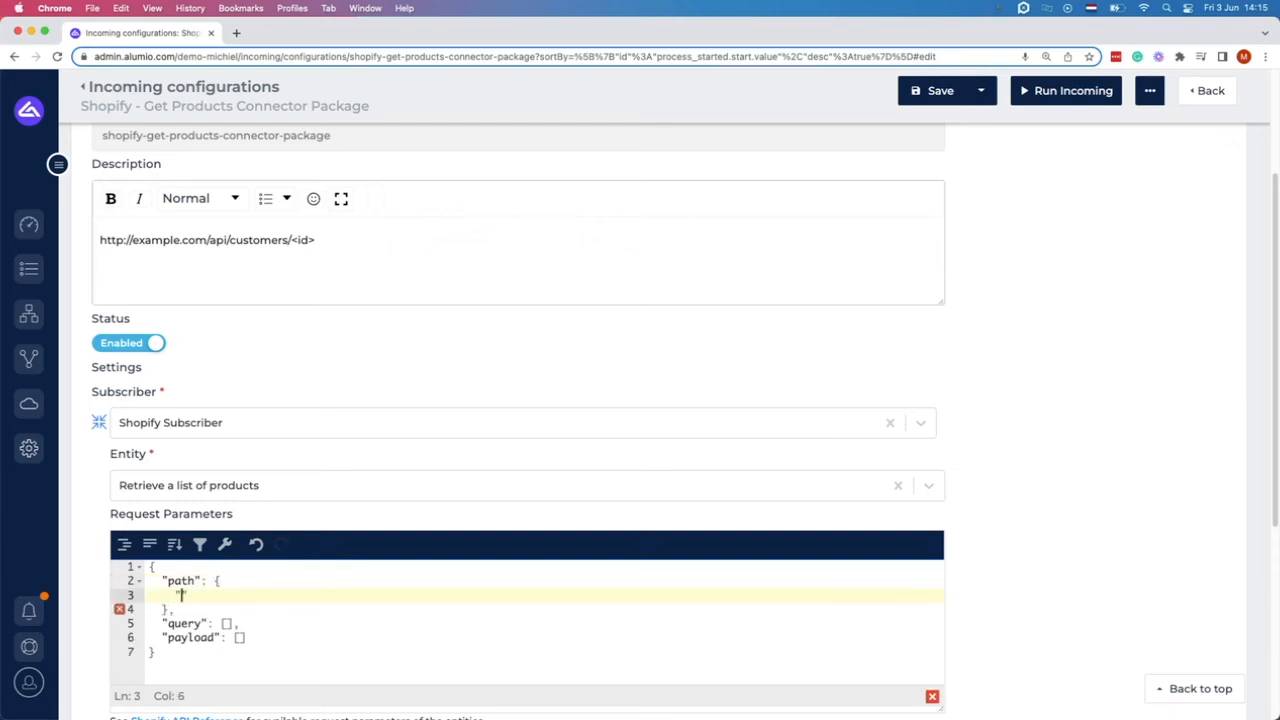
type("id\":\"1\",")
key("BackSpace")
Append an api_key query string to the Description URL and add a matching api_key query parameter.
left_click(488, 271)
type("?api_key=")
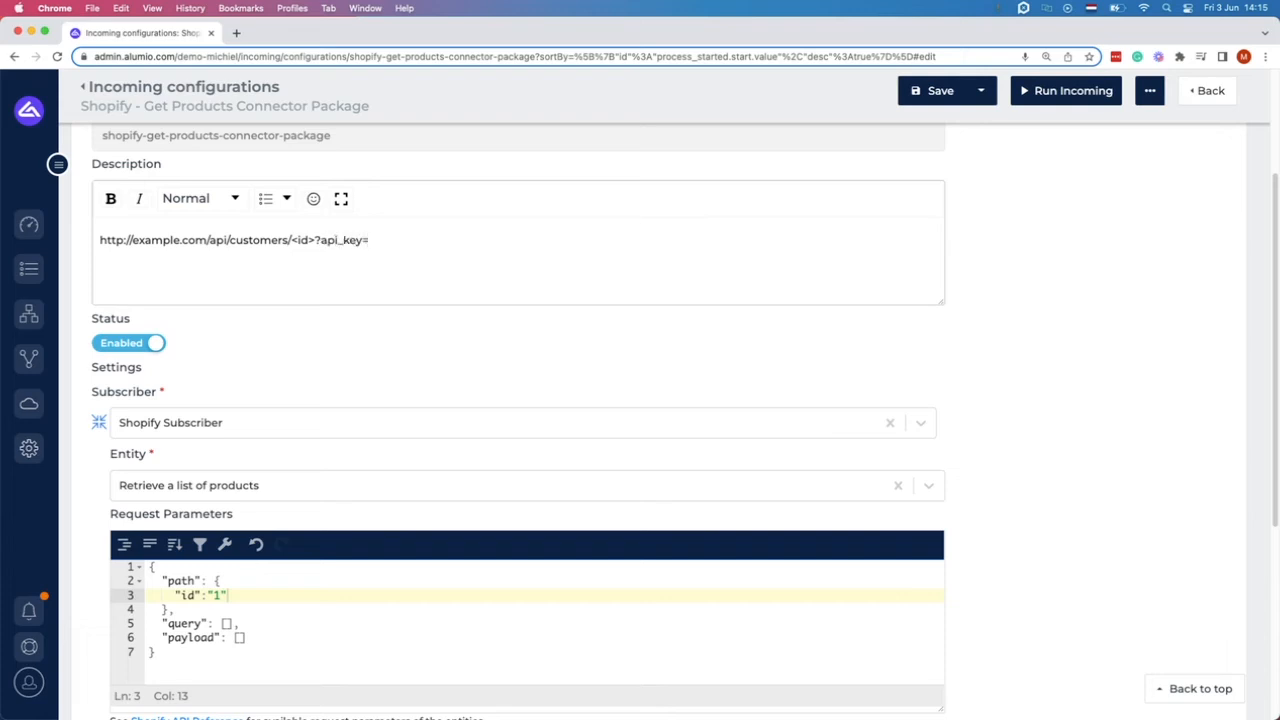
type("qwe123")
left_click(244, 628)
key("BackSpace")
key("BackSpace")
key("BackSpace")
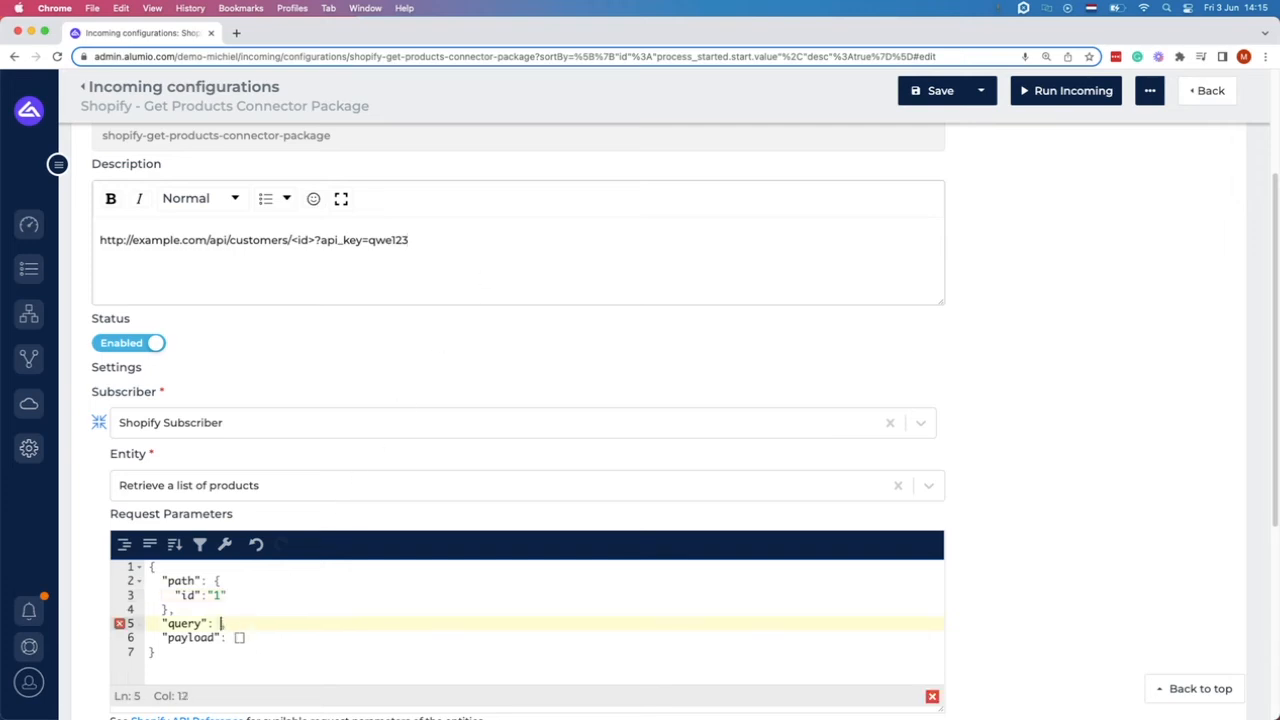
type("{")
key("Return")
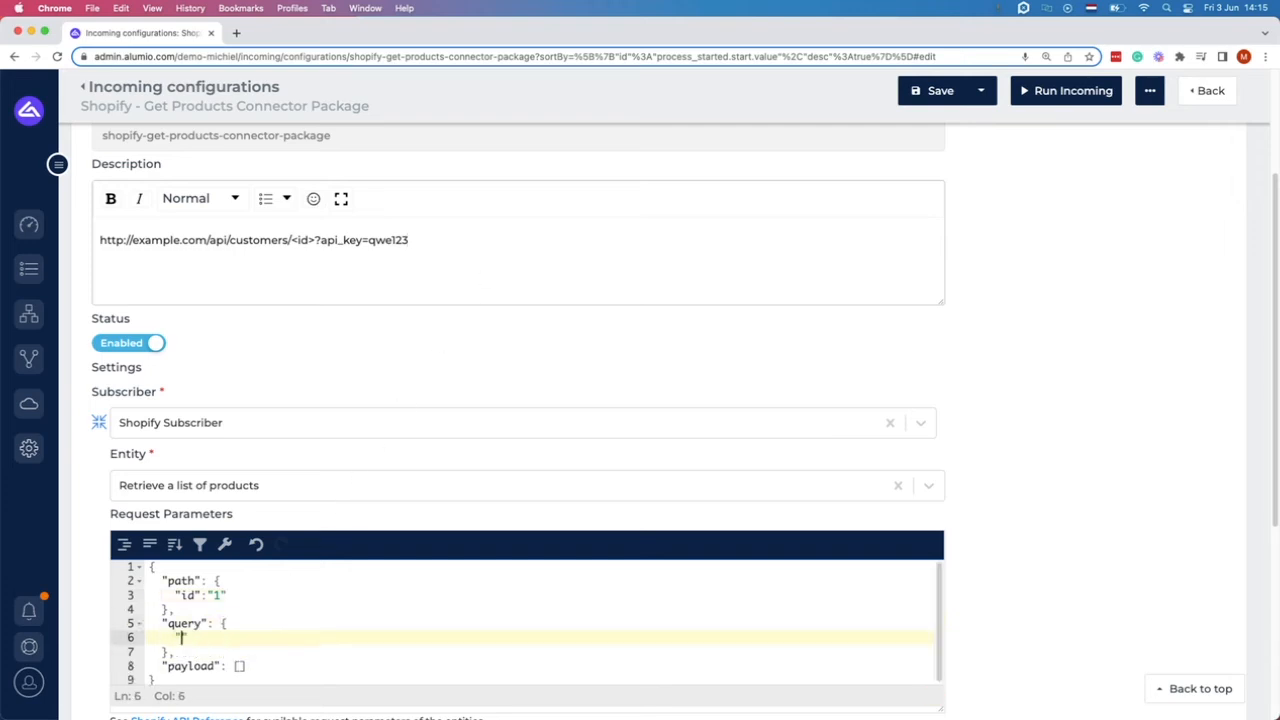
type("\"api_key\":\"qwe123")
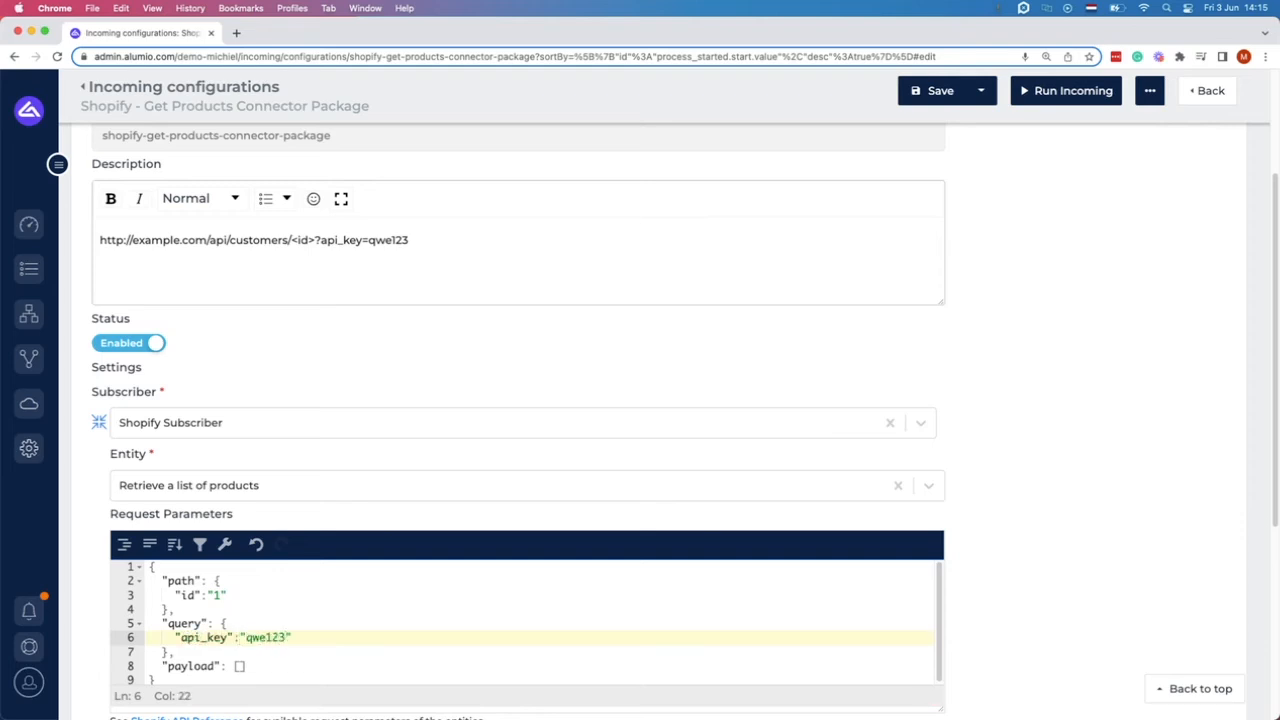
left_click_drag(320, 240, 429, 240)
Extend the Description URL with /contacts/<contact_id>.
left_click(316, 240)
type("/")
type("contqc")
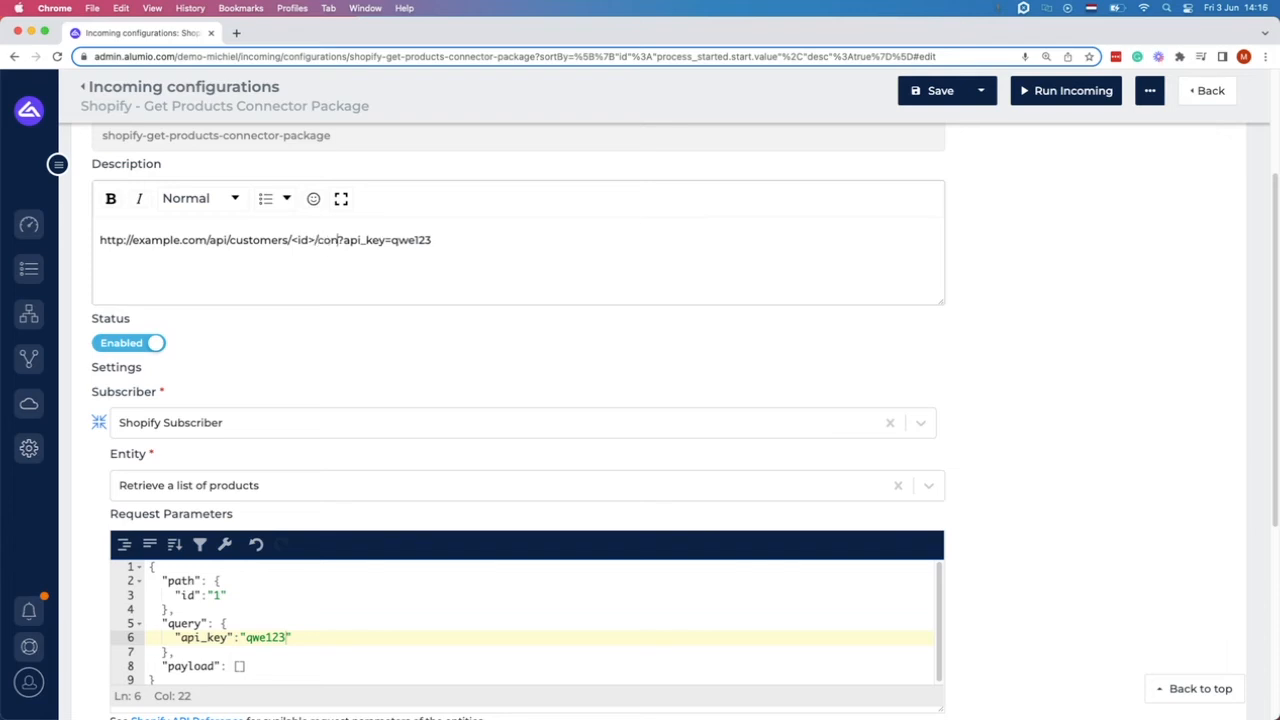
key("BackSpace")
key("BackSpace")
type("acts/")
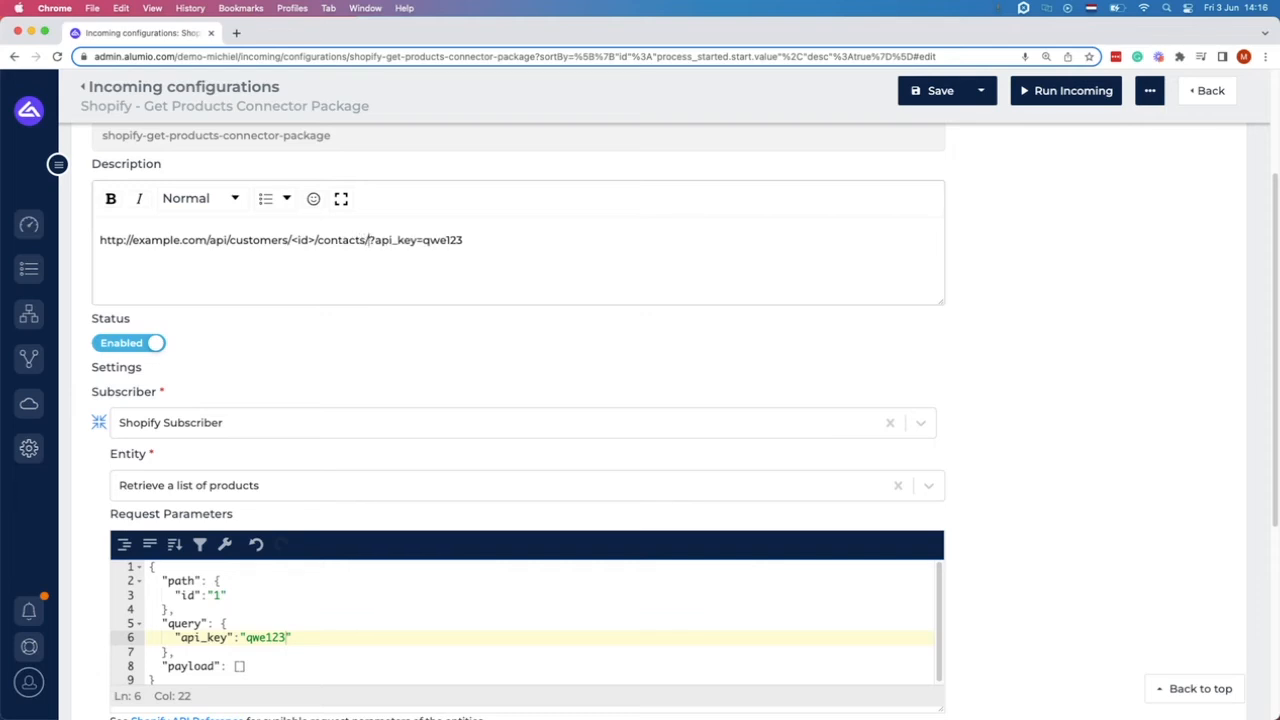
type("<contact_id>")
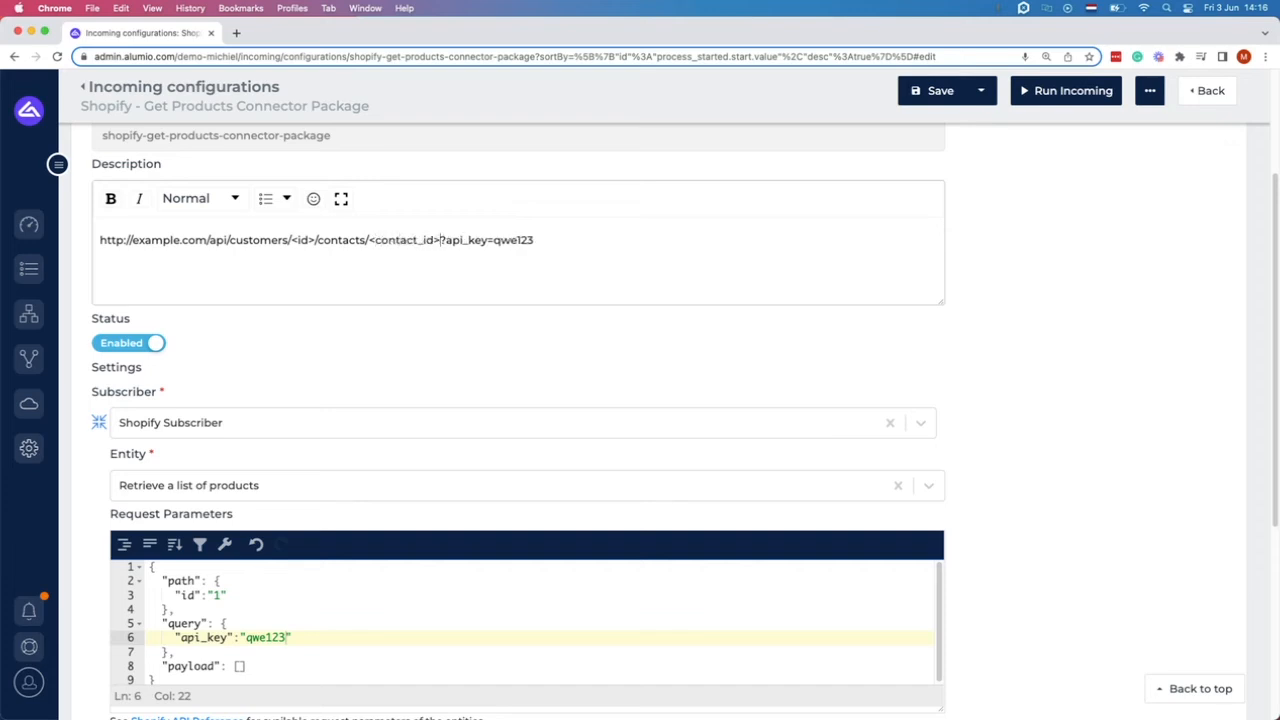
Add path parameter contact_id "123" after id "1", separated by a comma.
left_click(245, 597)
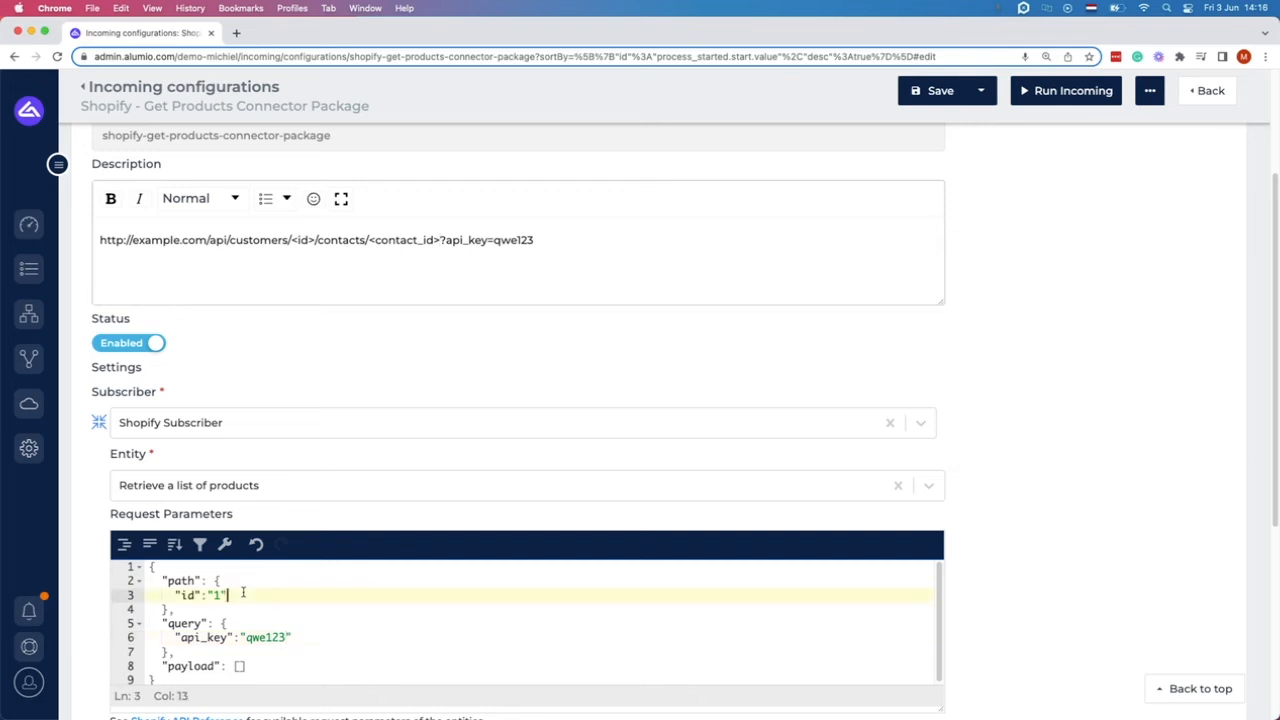
key("Return")
type("\"")
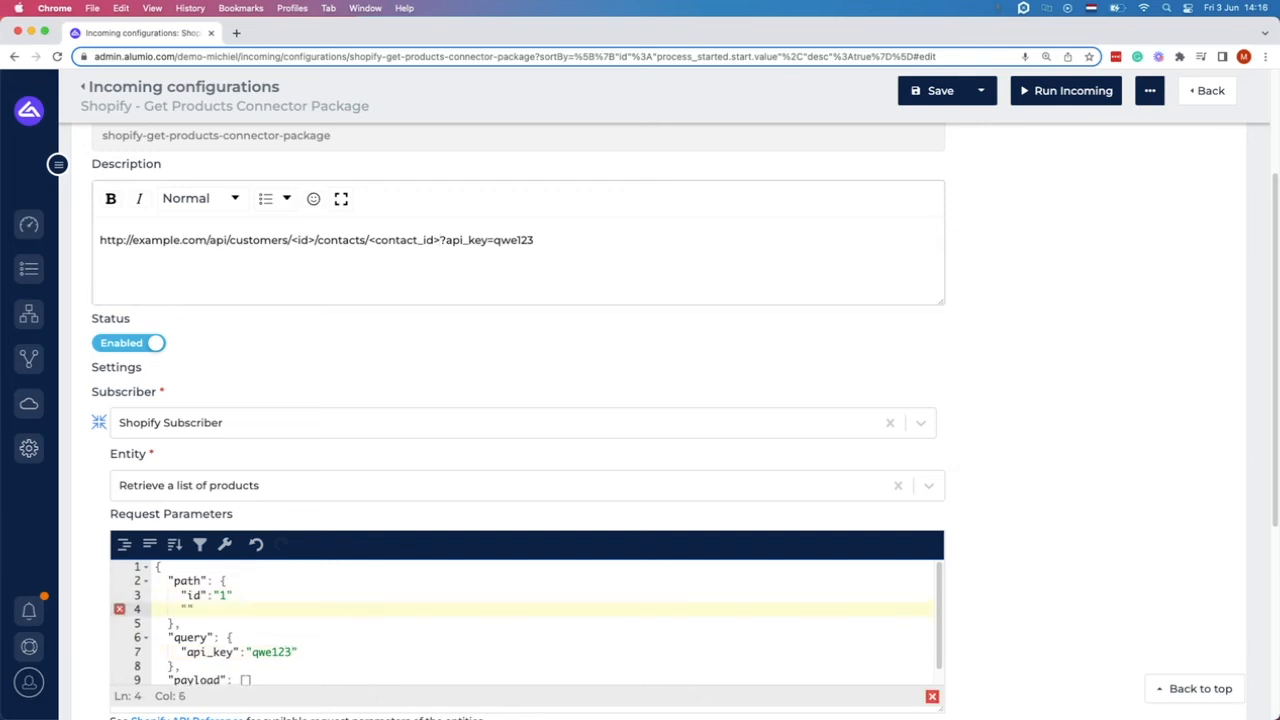
type("contact_id\":\"123\"")
key("Up")
type(",")
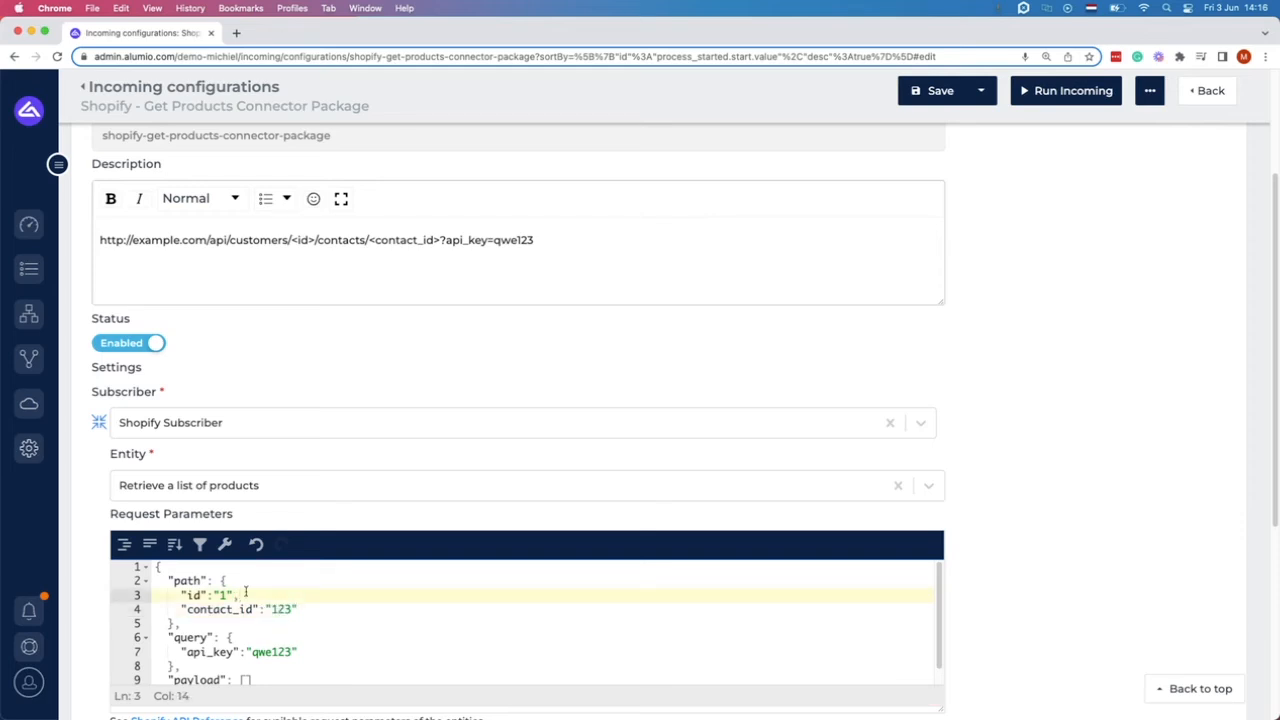
scroll(200, 565, "down", 2)
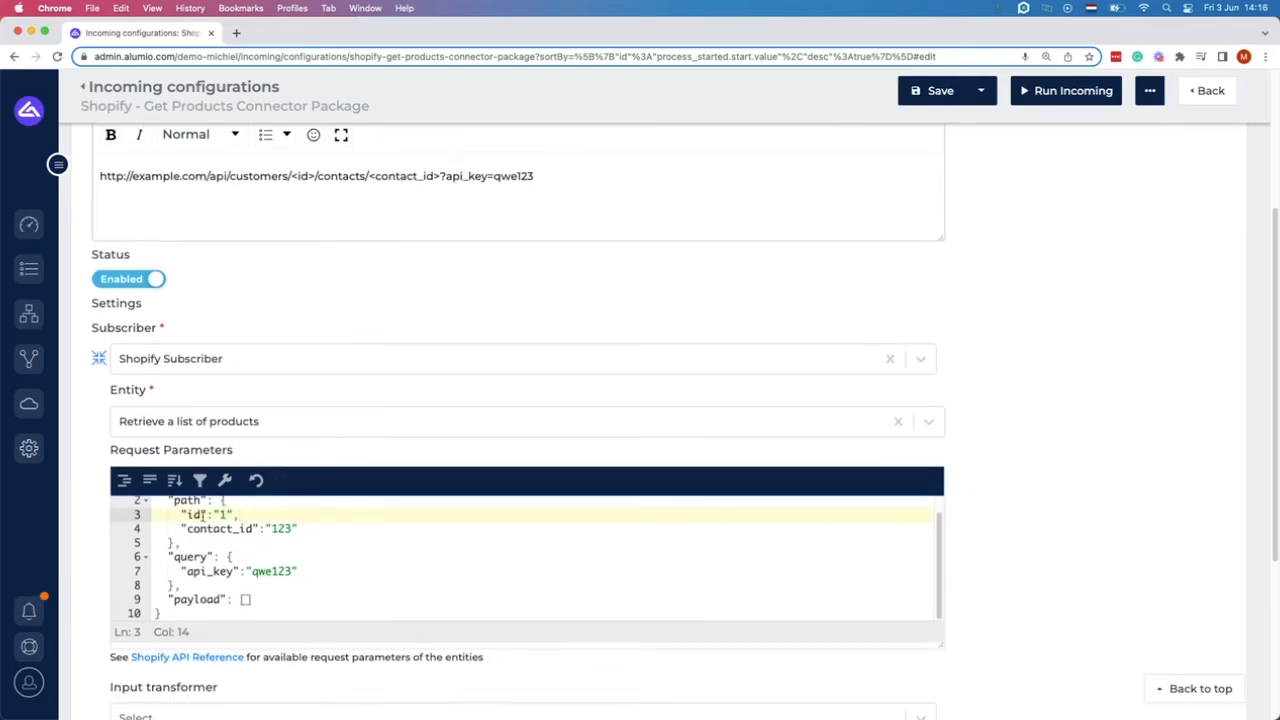
Reset the path and query request parameters to empty lists [].
left_click_drag(262, 599, 168, 599)
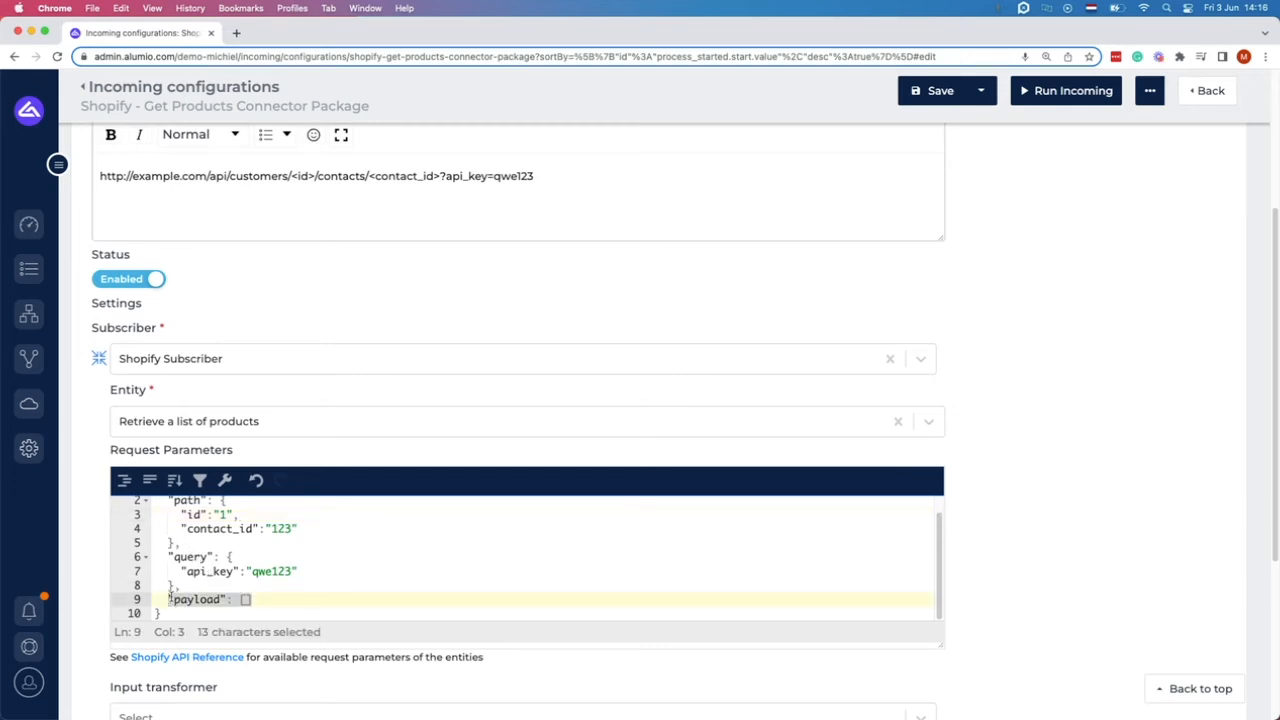
scroll(234, 591, "up", 1)
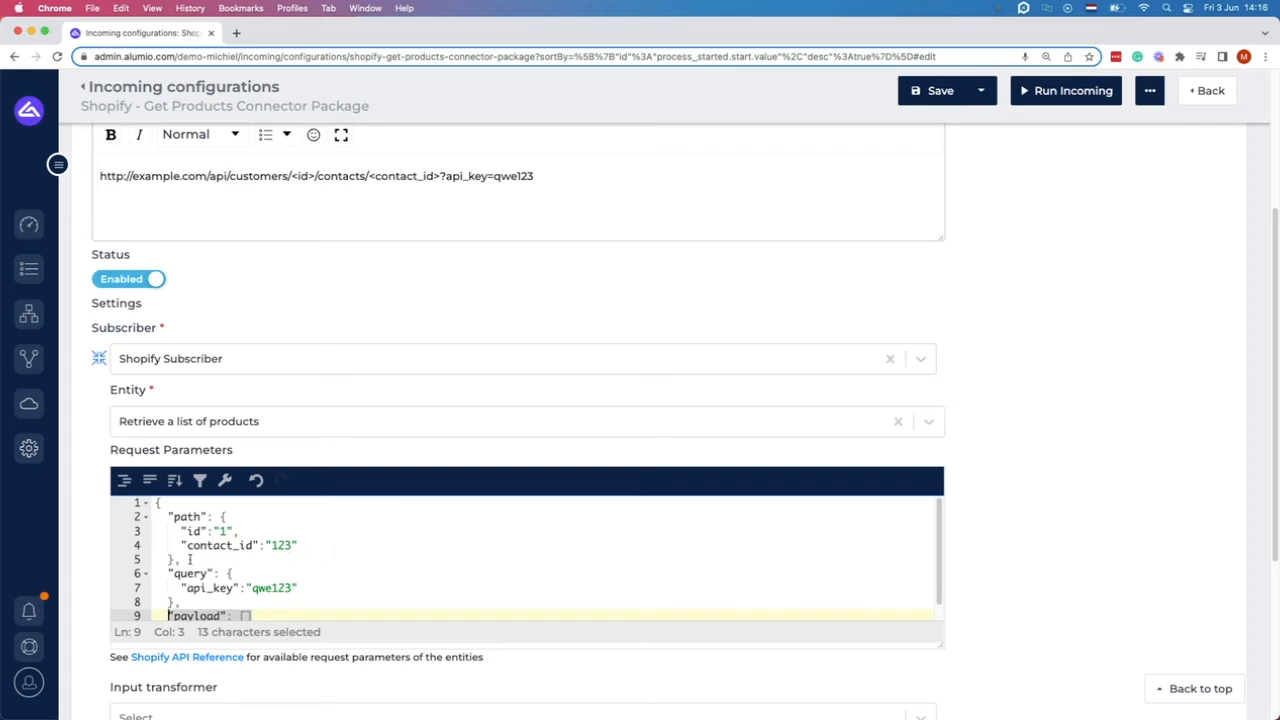
left_click_drag(175, 559, 220, 516)
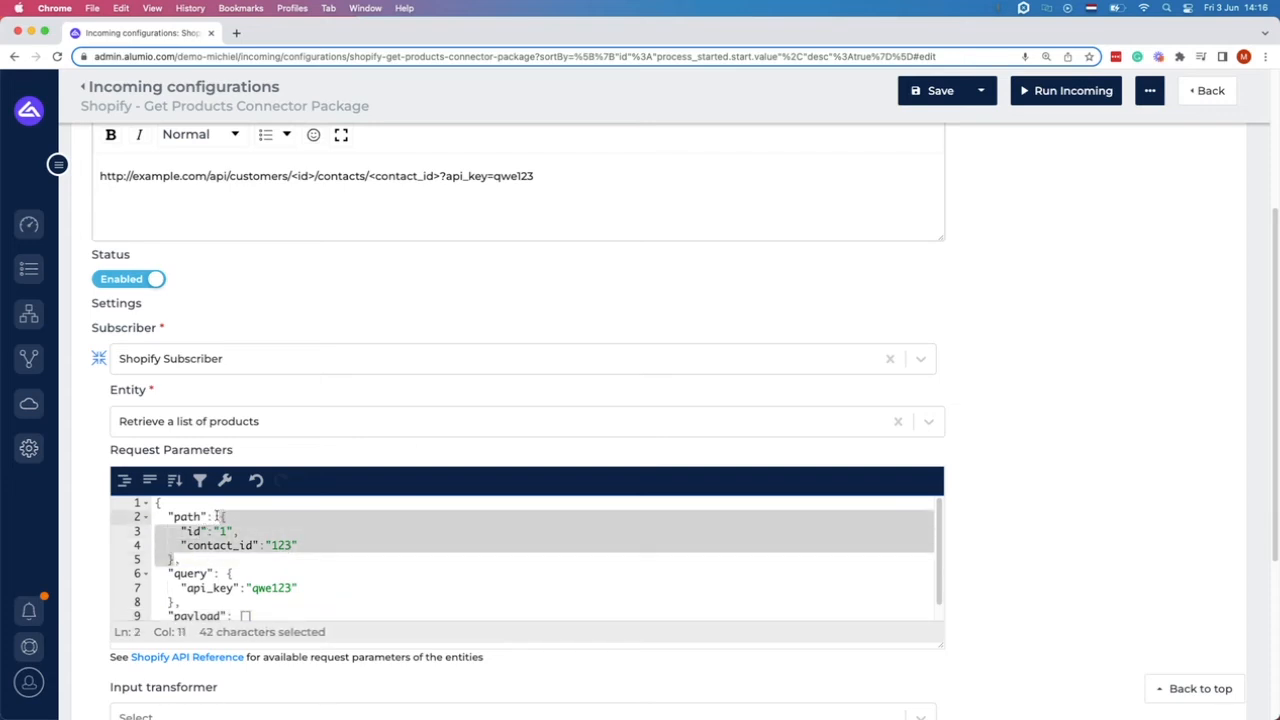
type("[],")
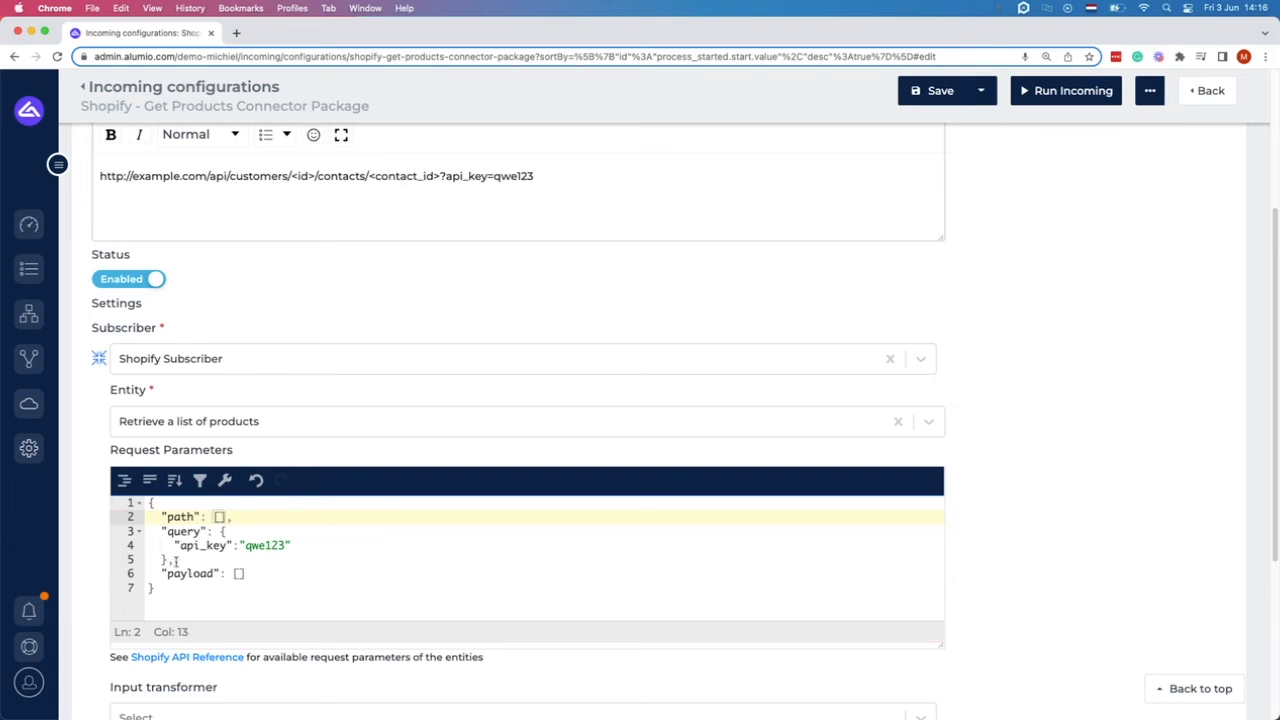
left_click_drag(169, 561, 220, 531)
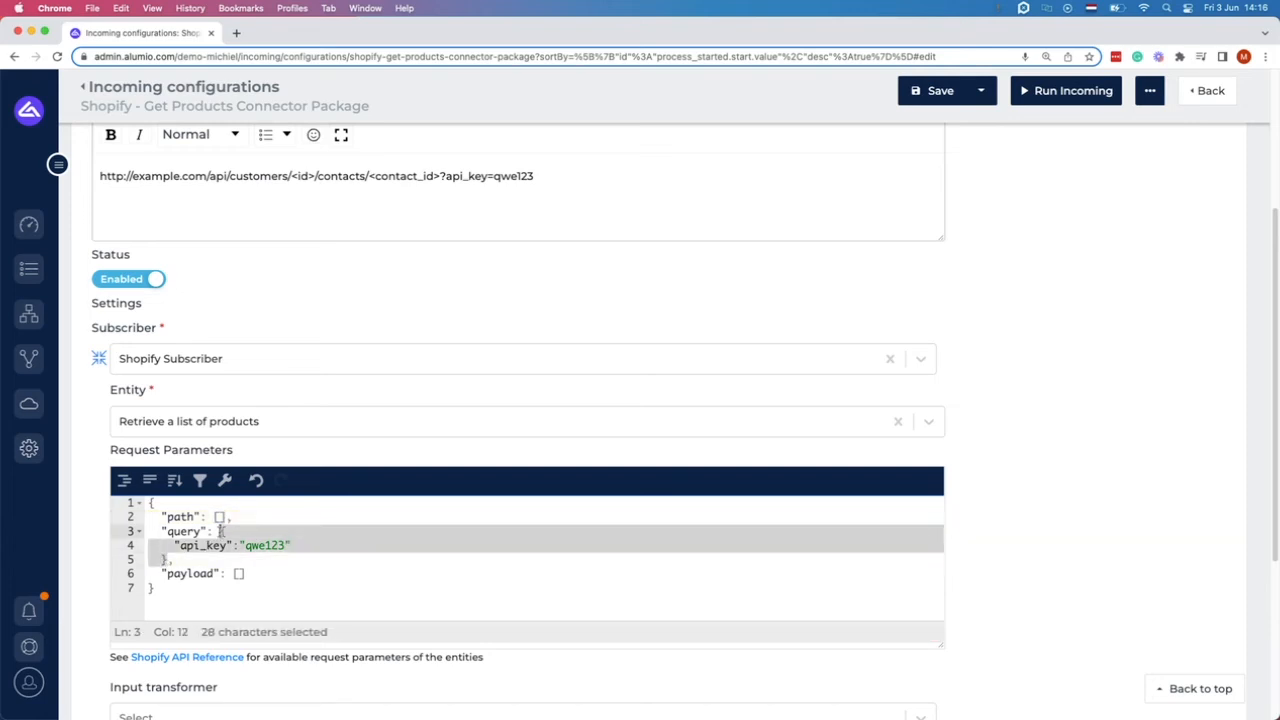
type("[],")
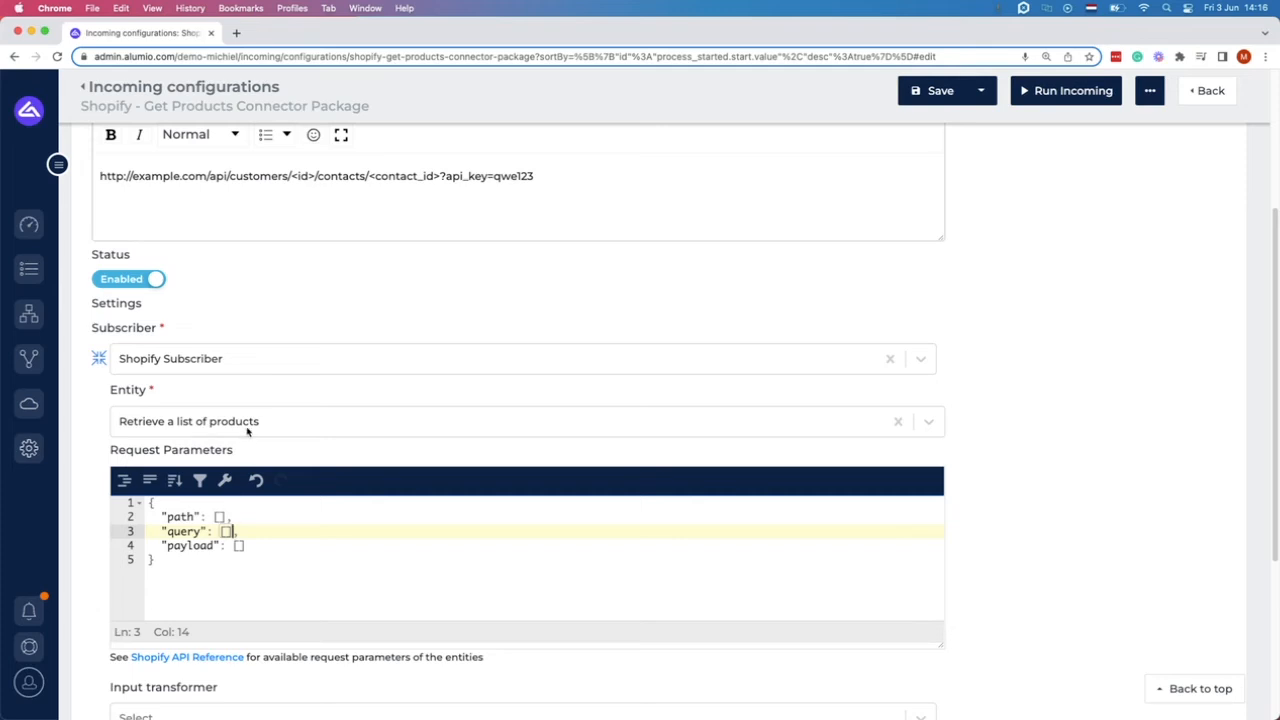
Clear the Description, save and run the incoming configuration, and open the run's details.
left_click_drag(549, 176, 82, 177)
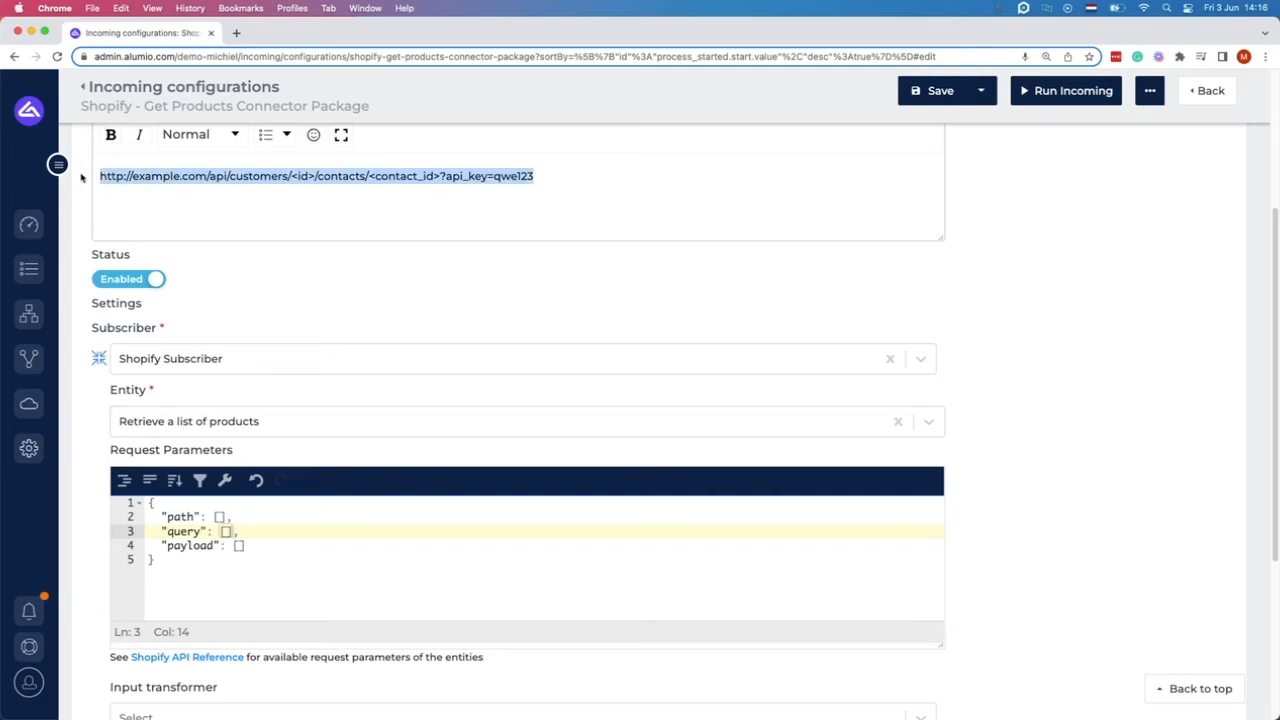
key("BackSpace")
scroll(254, 420, "down", 5)
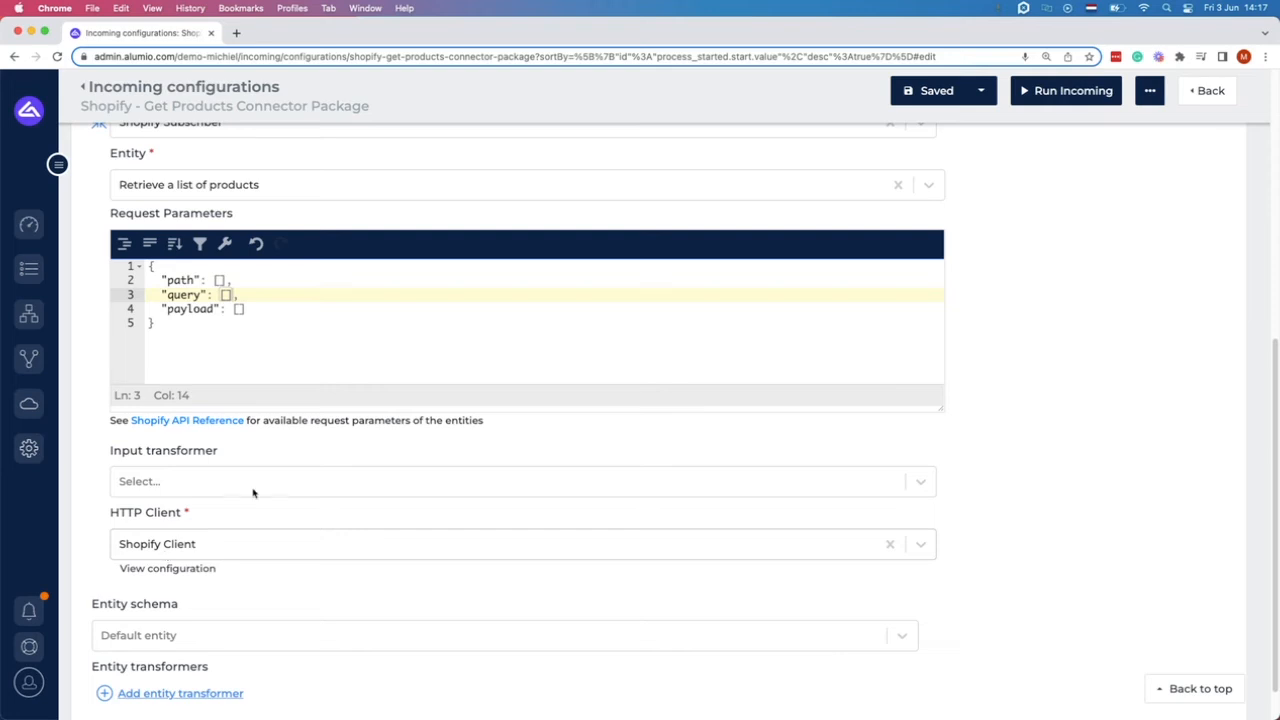
left_click(935, 97)
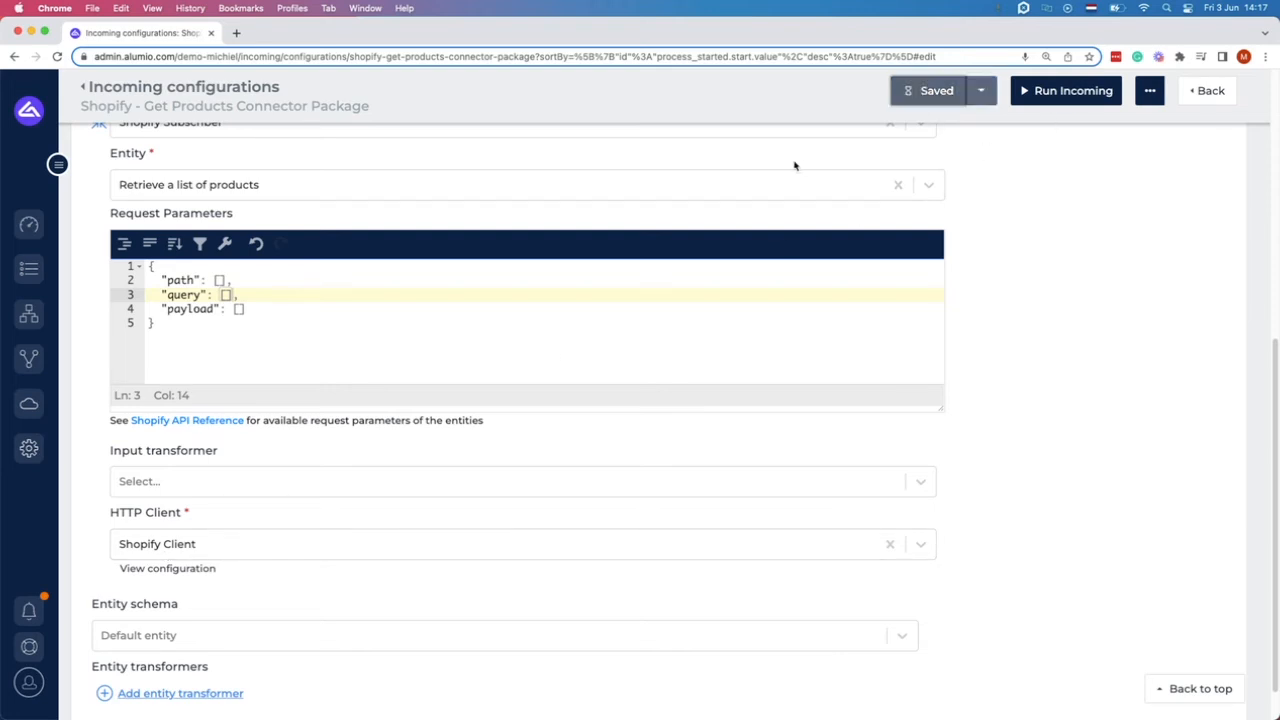
left_click(1062, 91)
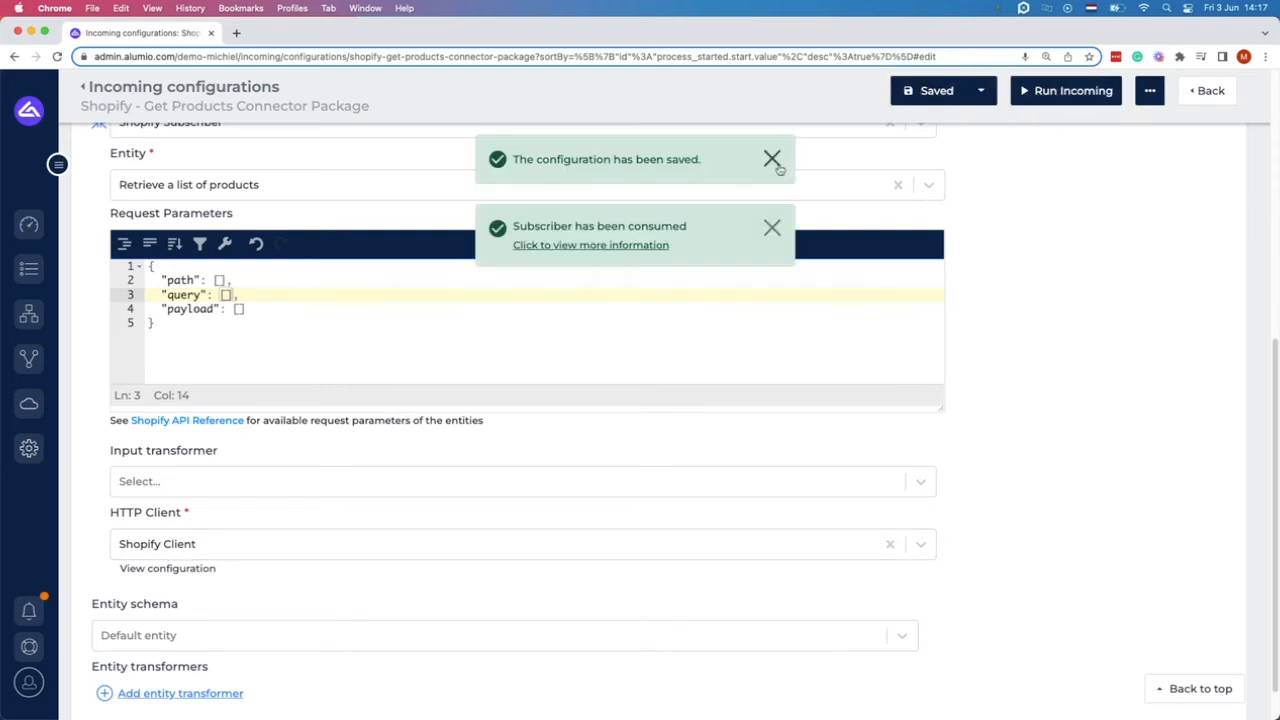
left_click(772, 159)
left_click(636, 176)
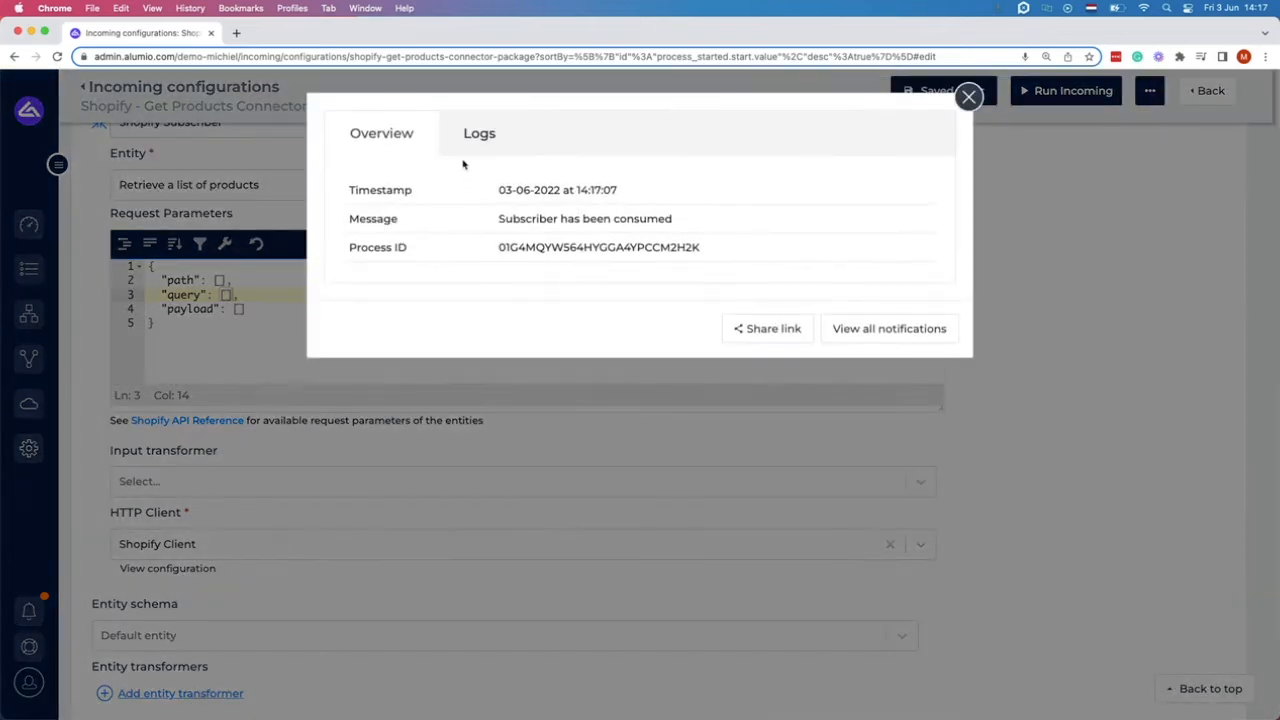
left_click(475, 136)
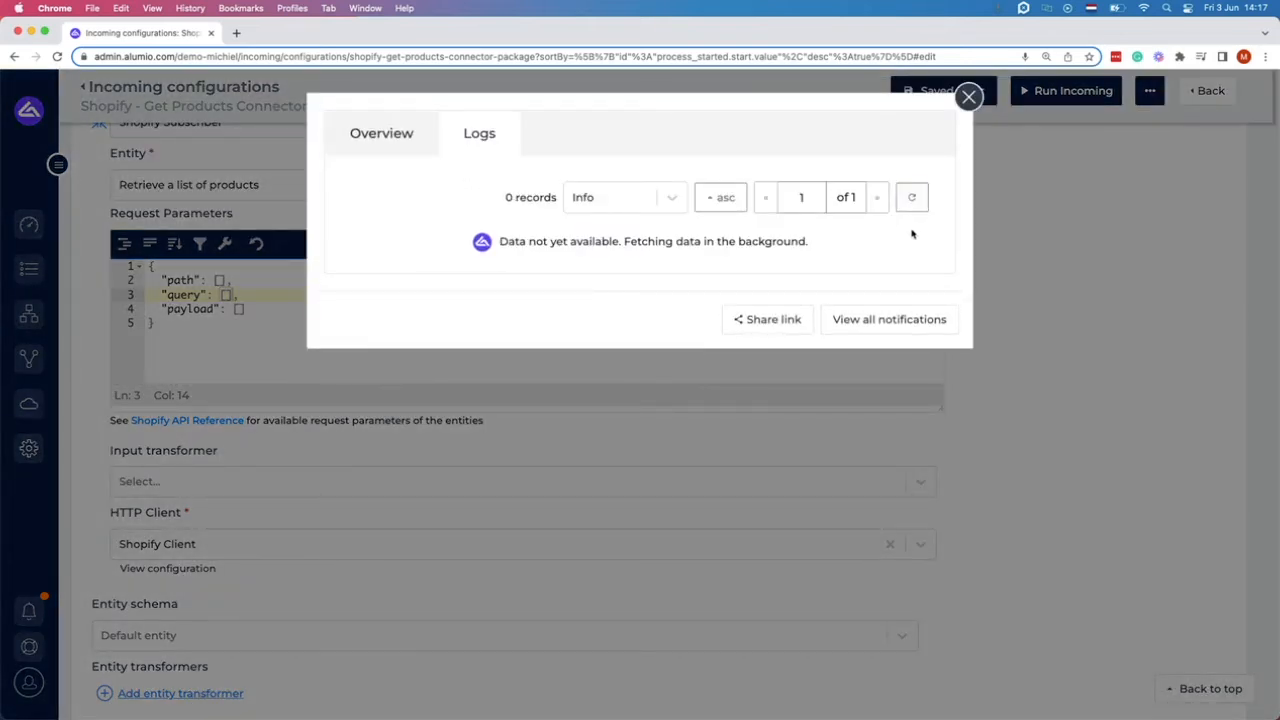
left_click(912, 197)
left_click(641, 493)
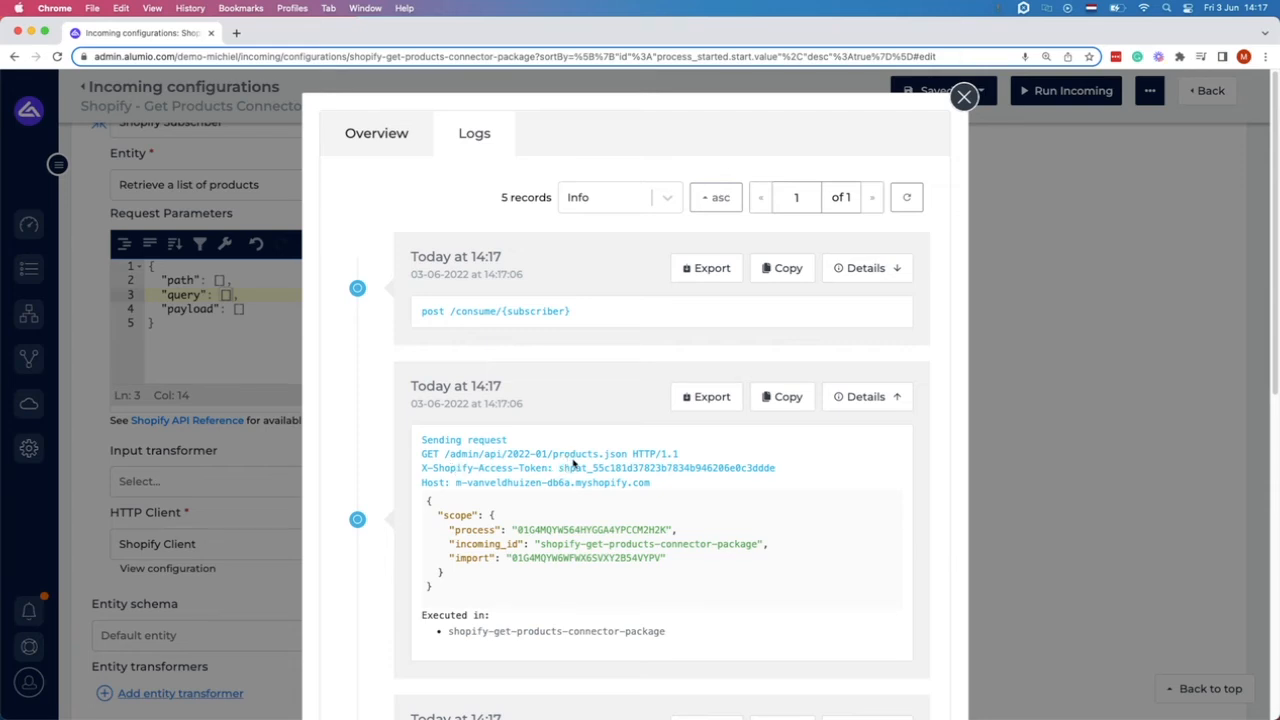
scroll(574, 464, "down", 10)
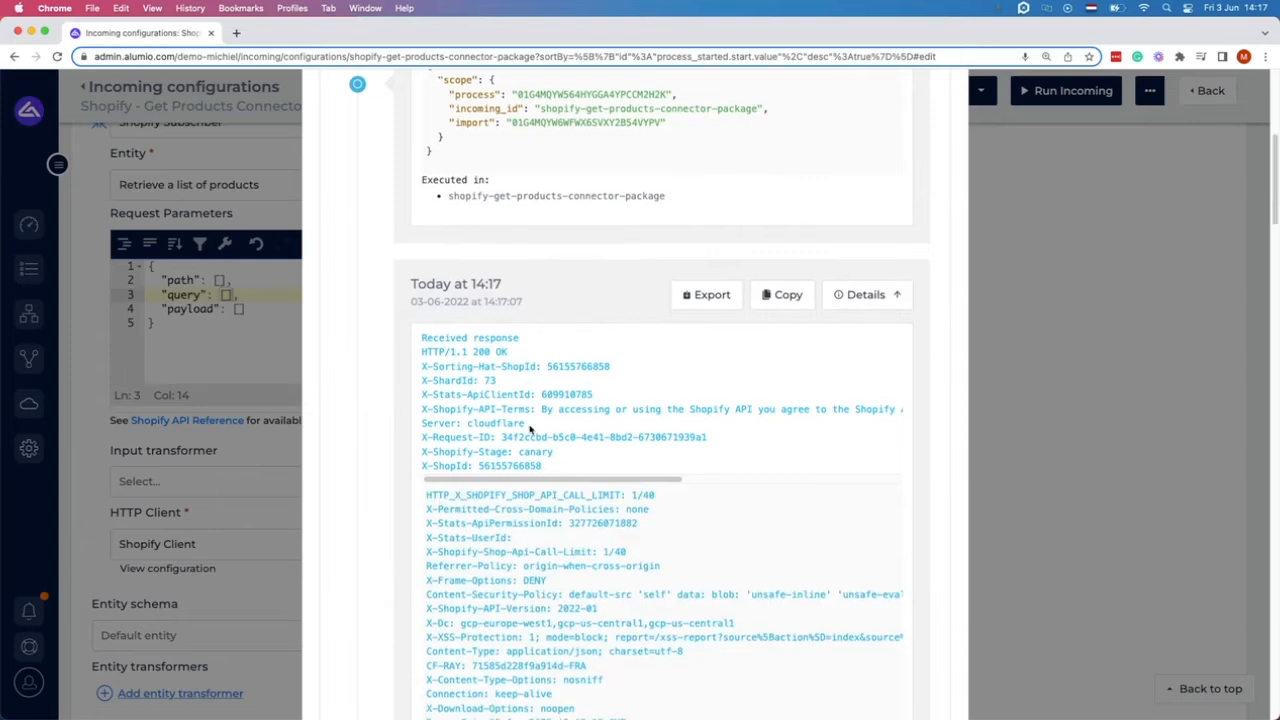
scroll(530, 428, "down", 12)
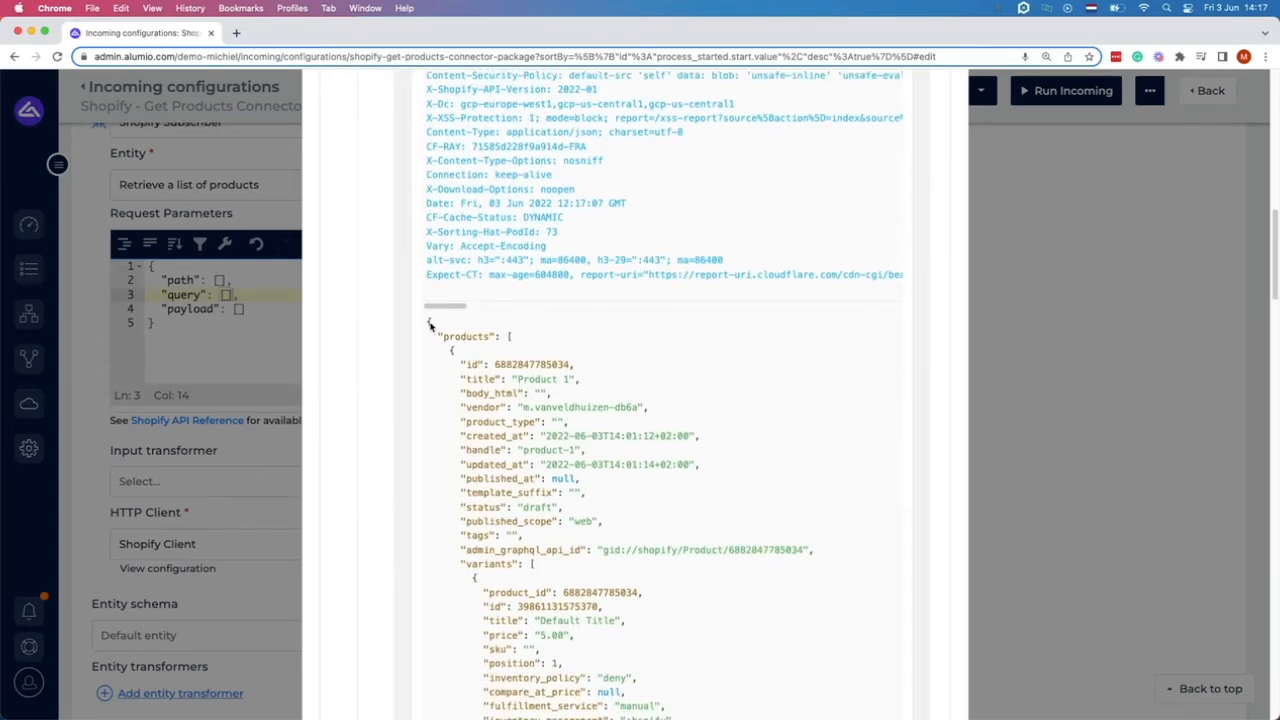
scroll(530, 476, "down", 3)
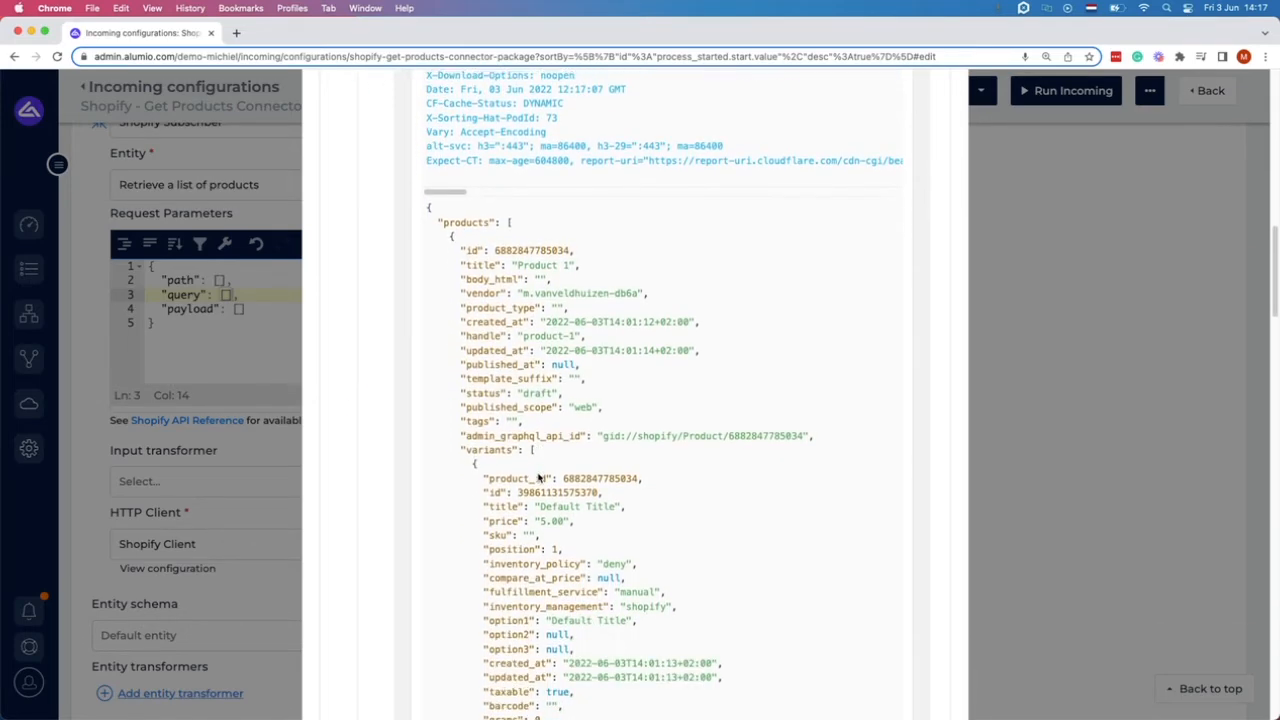
scroll(538, 480, "down", 1)
double_click(538, 222)
key("super+c")
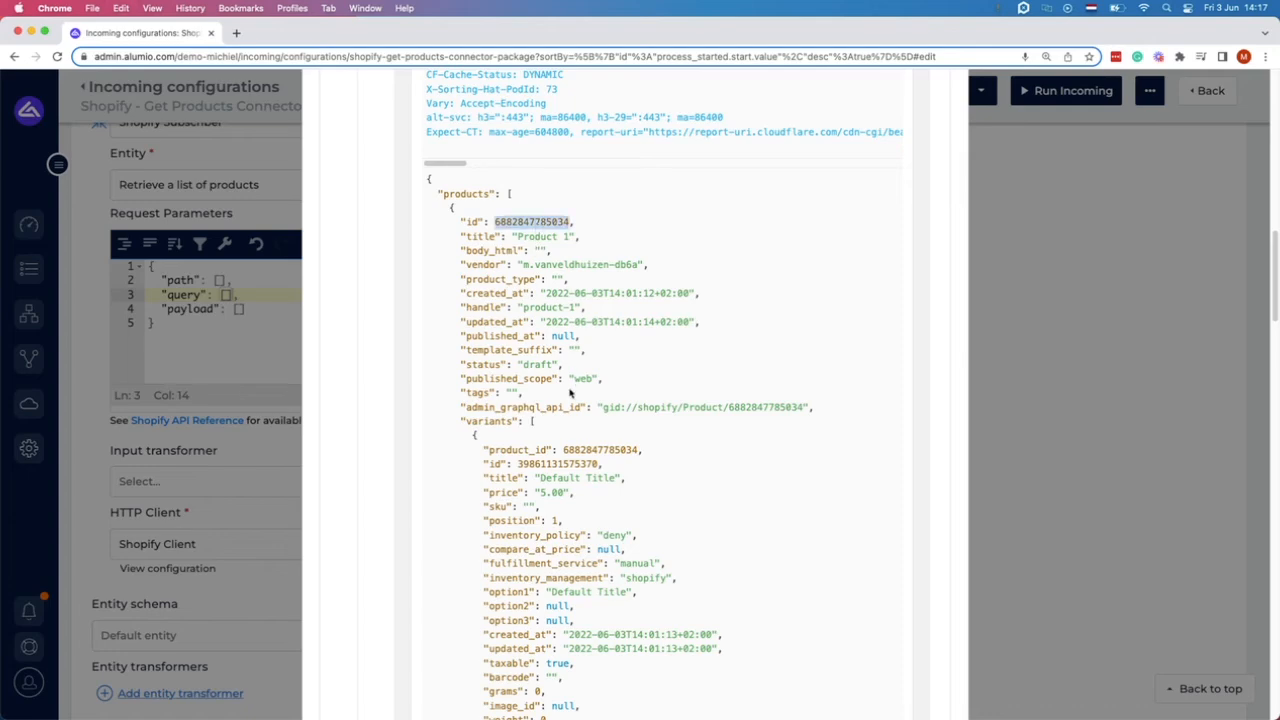
scroll(571, 393, "down", 20)
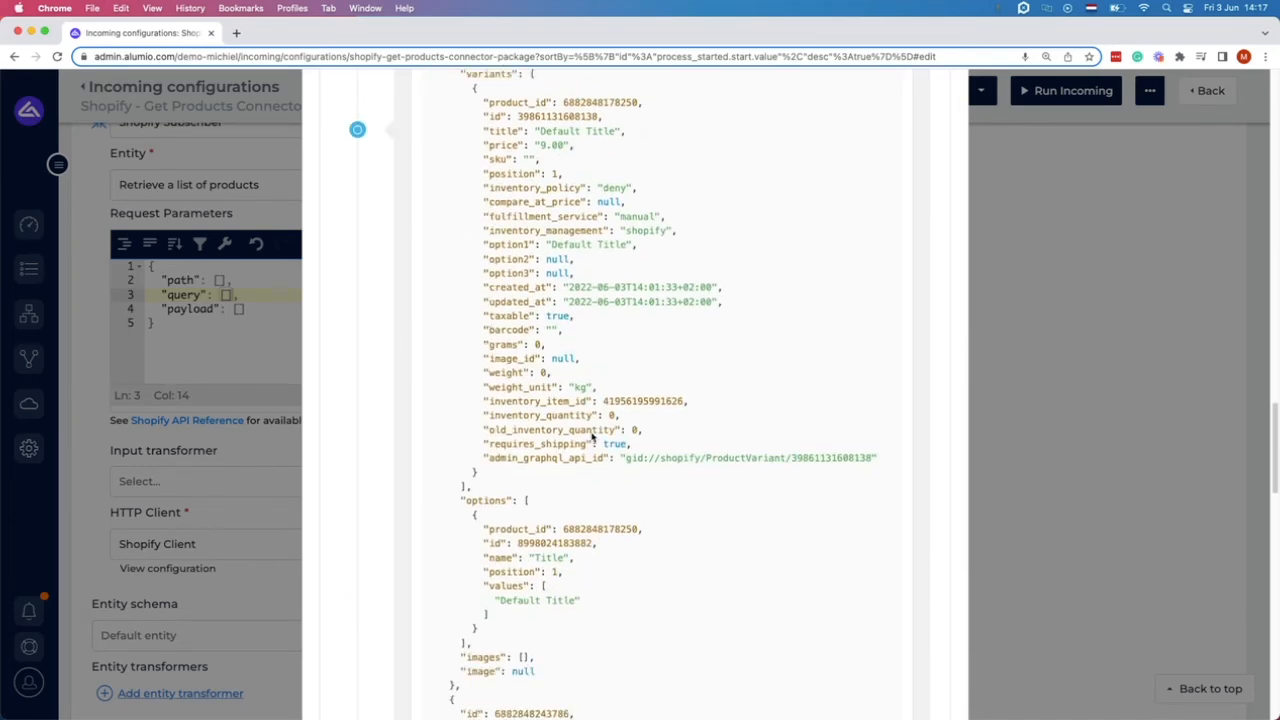
scroll(591, 437, "down", 20)
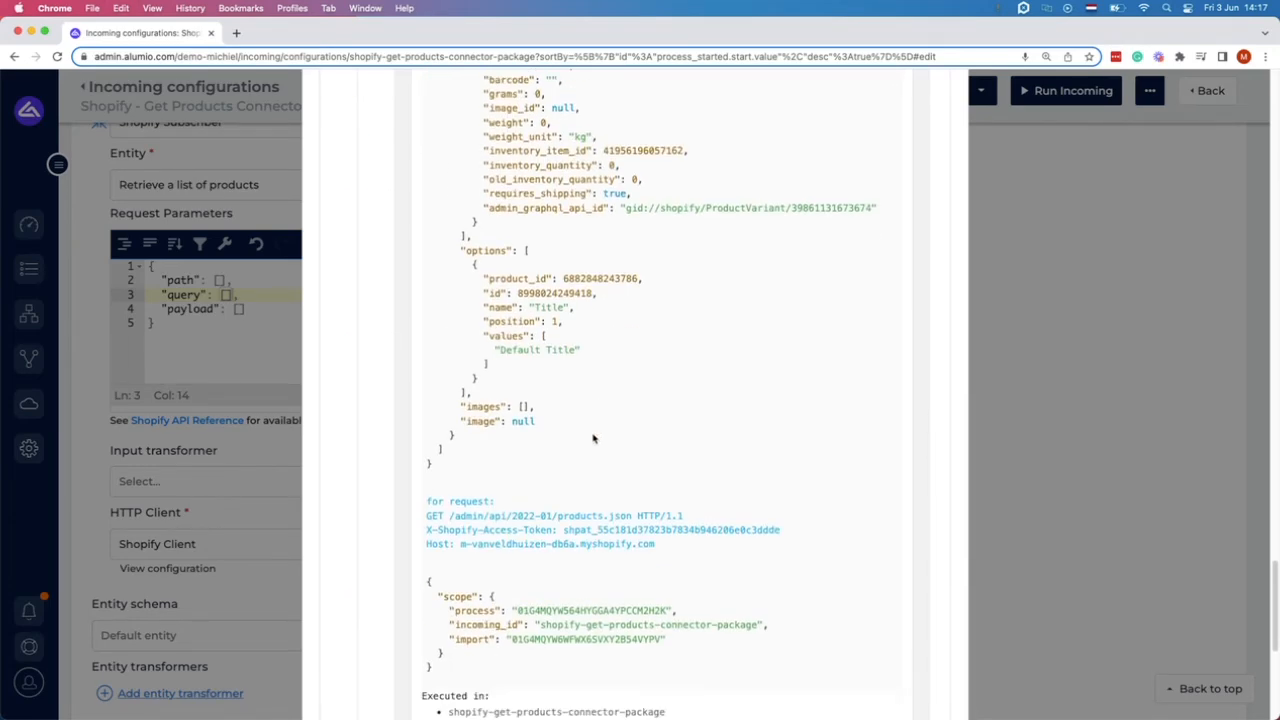
scroll(593, 438, "down", 9)
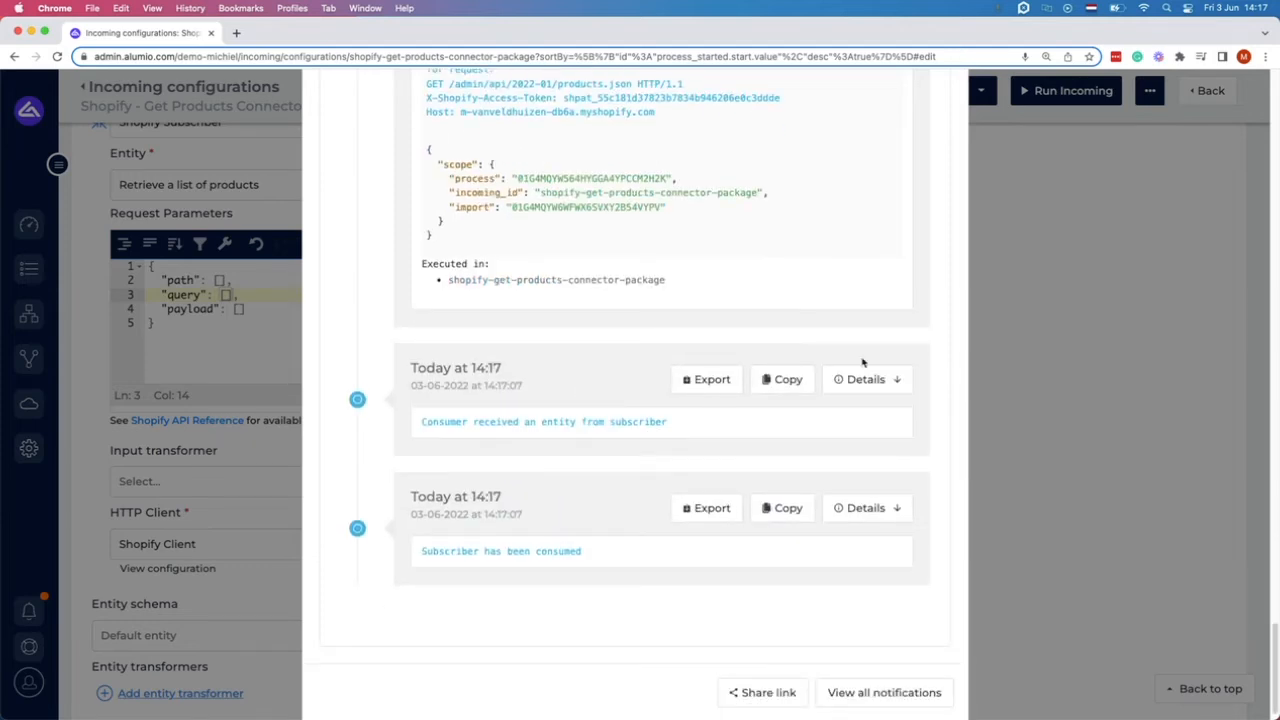
left_click(998, 334)
scroll(313, 413, "up", 1)
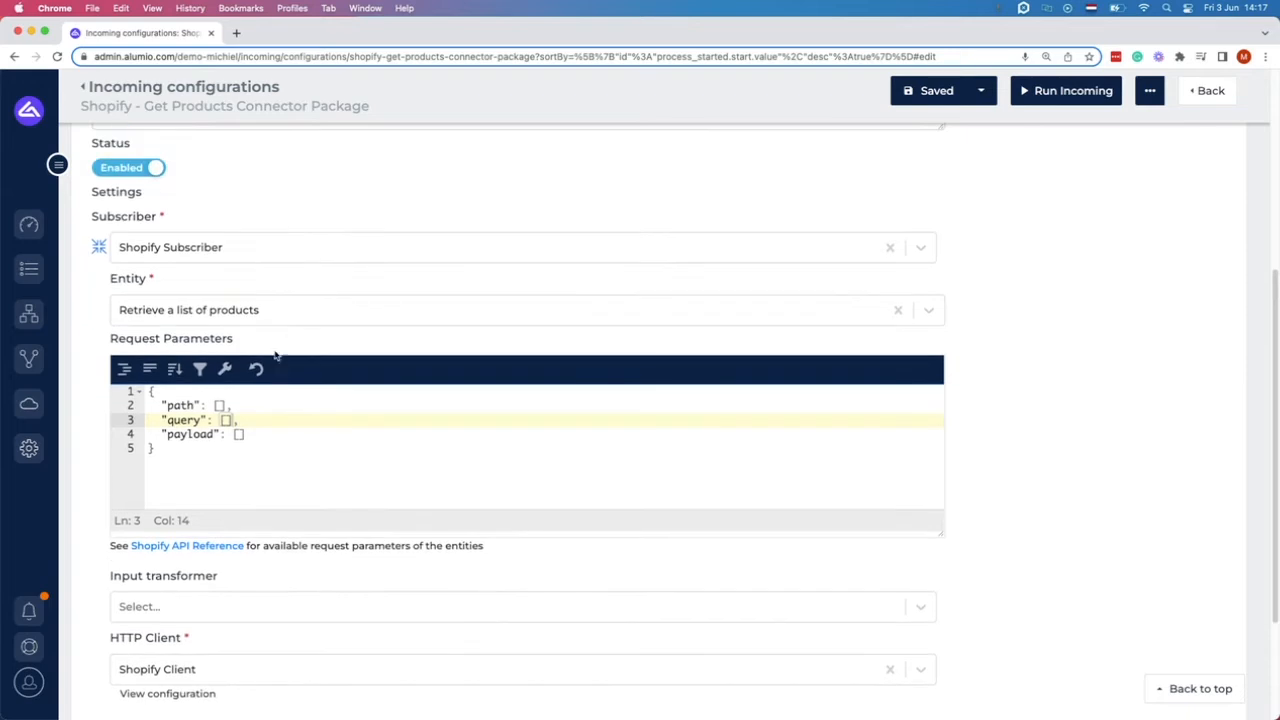
left_click(262, 311)
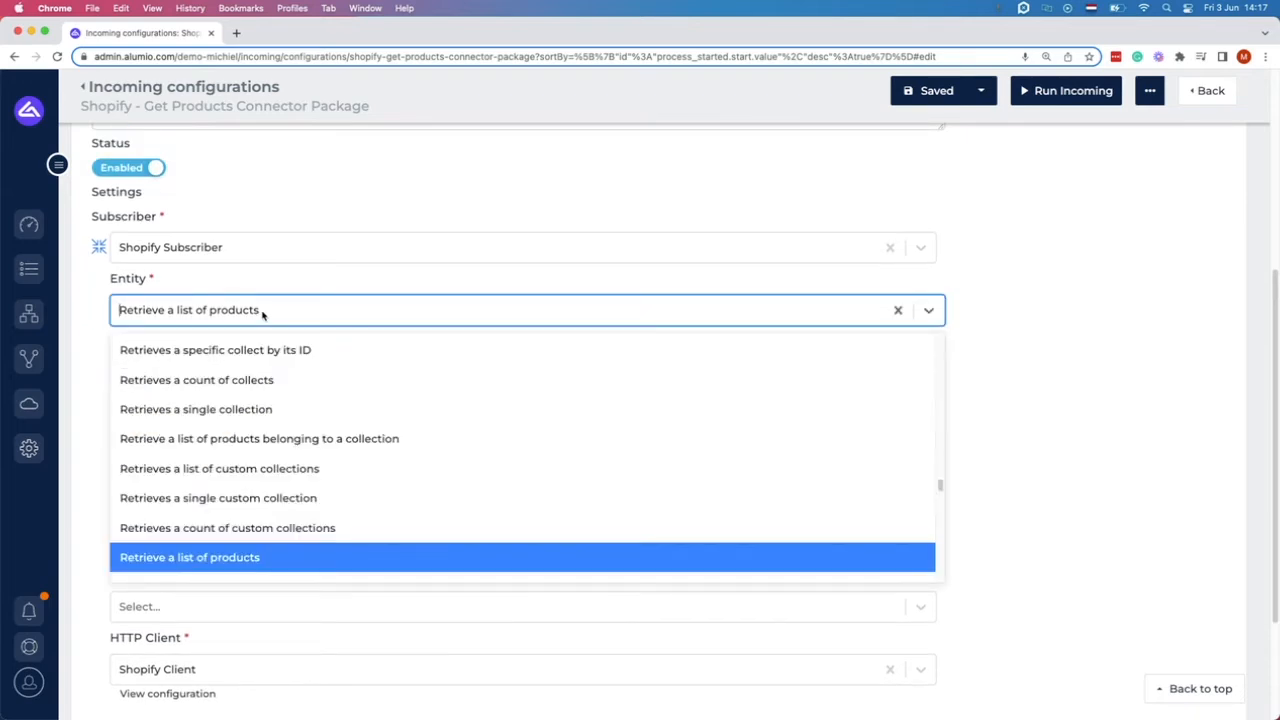
type("pro")
left_click(225, 439)
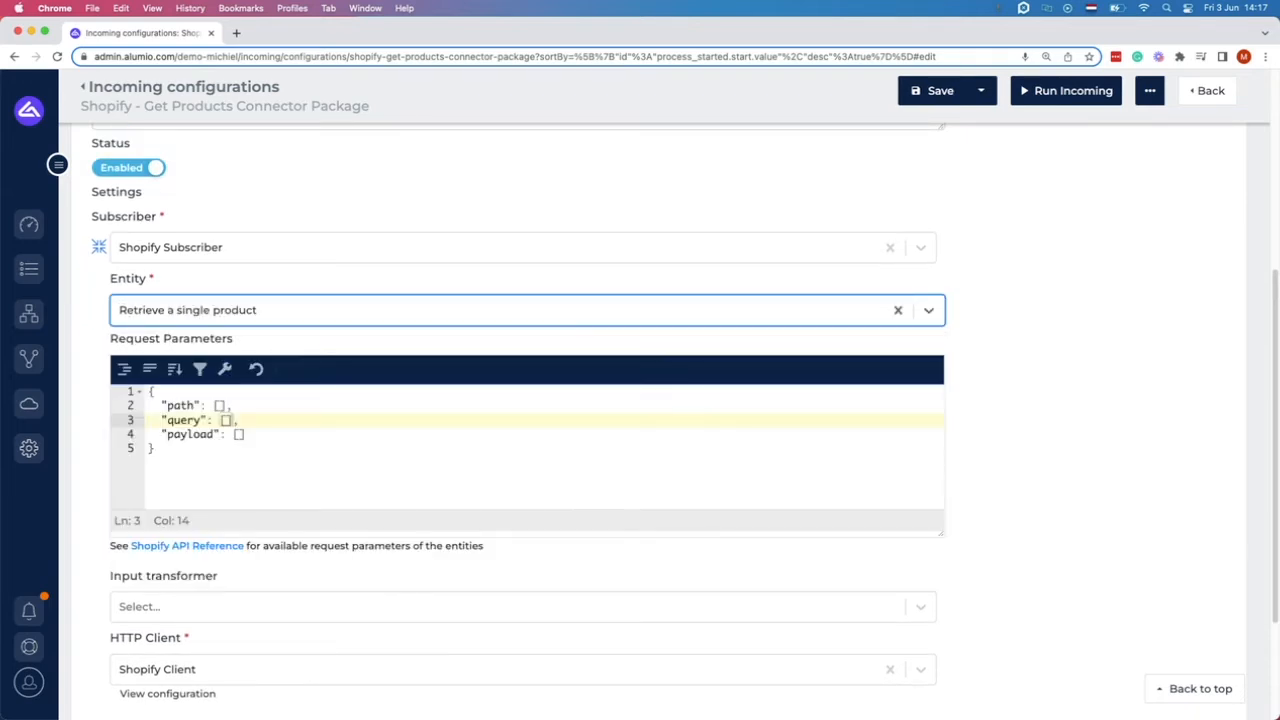
left_click(225, 405)
key("BackSpace")
key("BackSpace")
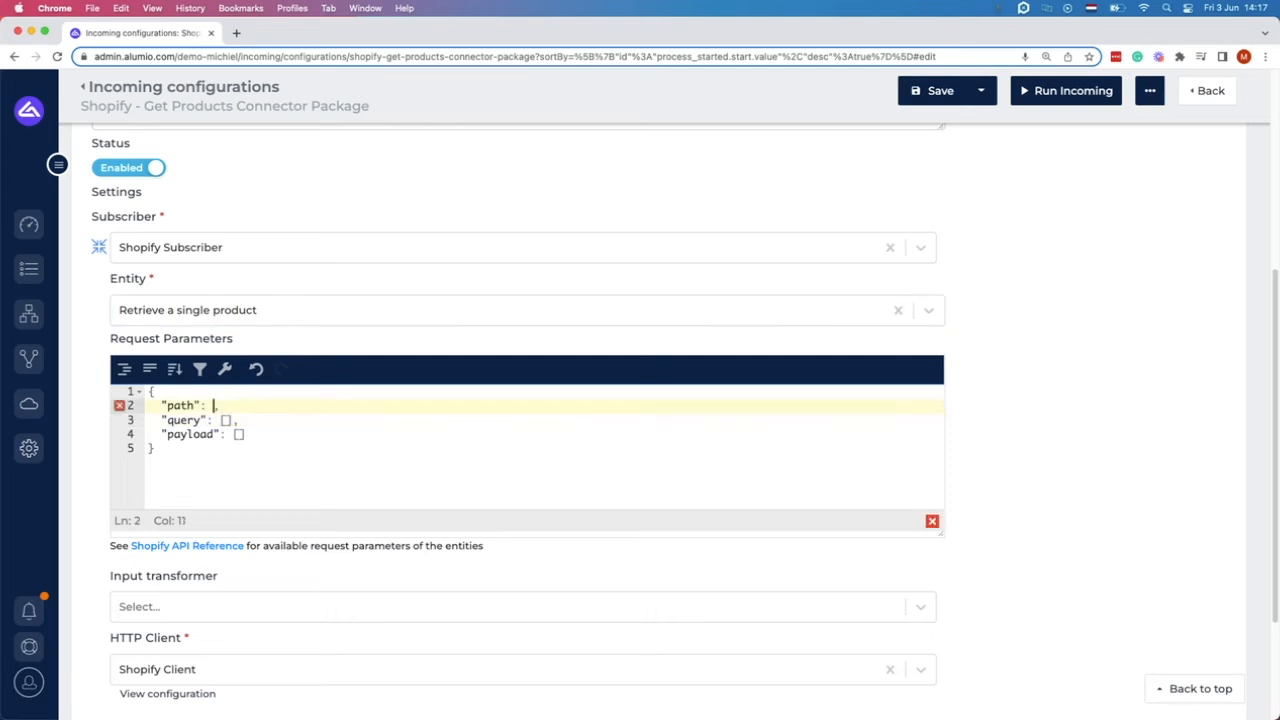
type("{\"6882847785034")
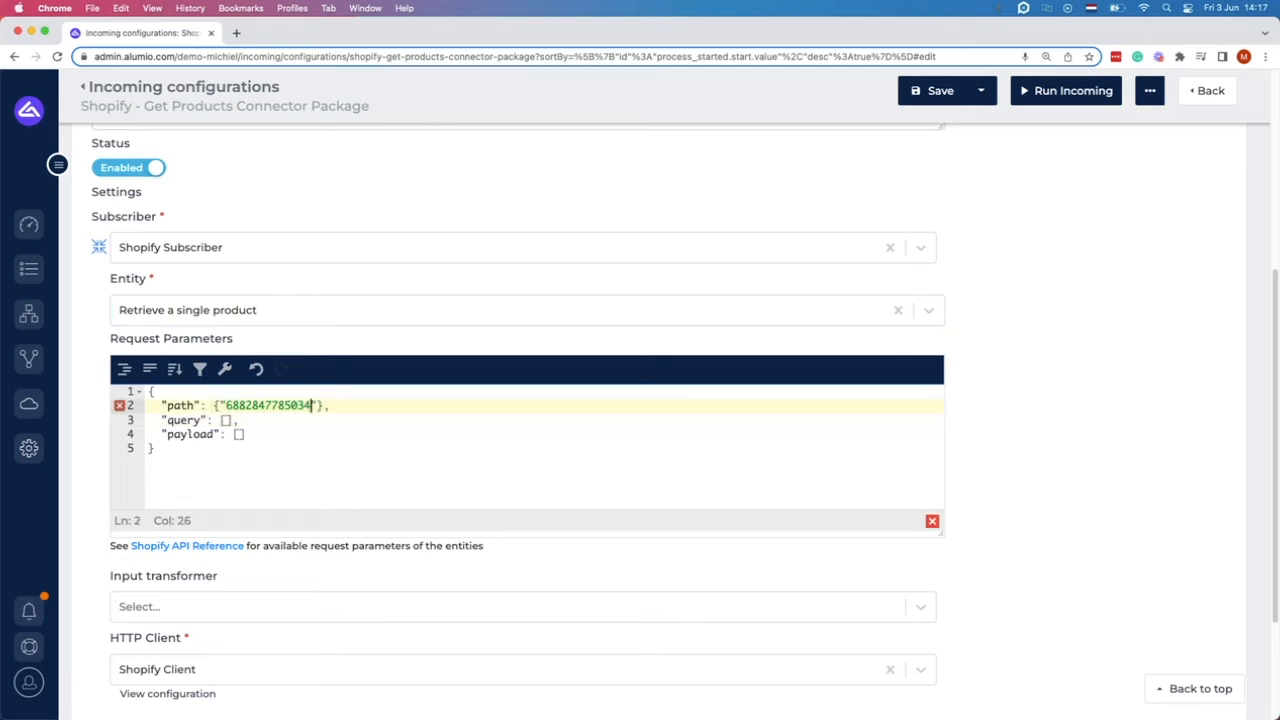
key("alt+BackSpace")
type("prodict_")
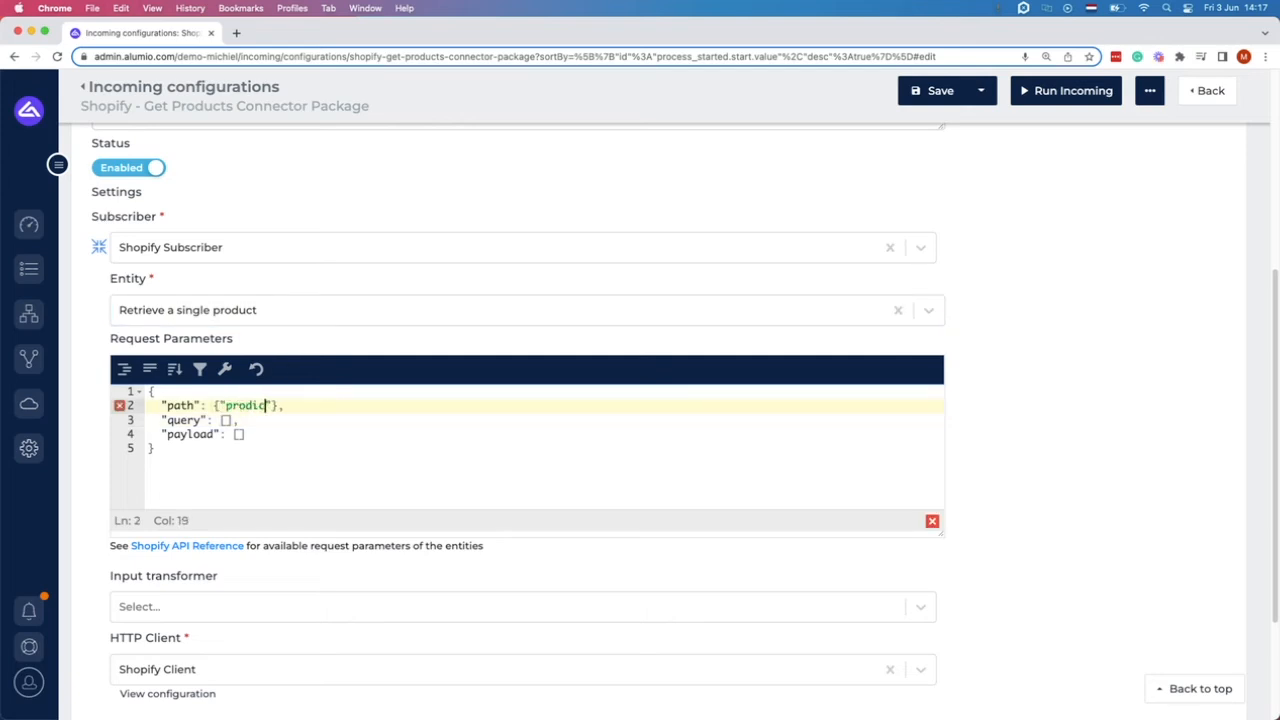
key("BackSpace")
key("BackSpace")
key("BackSpace")
key("BackSpace")
key("BackSpace")
key("BackSpace")
type("oduct_id\":\"6882847785034")
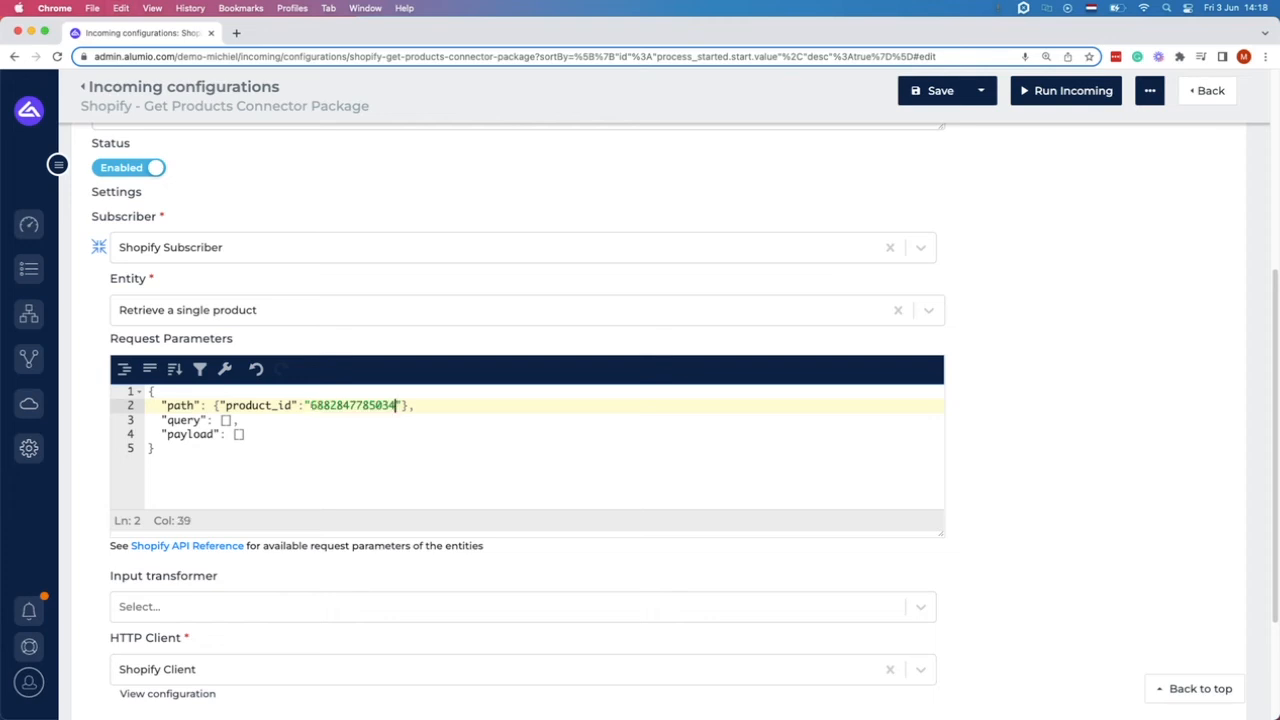
key("super+v")
Reformat the parameters JSON and rename the product_id key to productID.
left_click(124, 369)
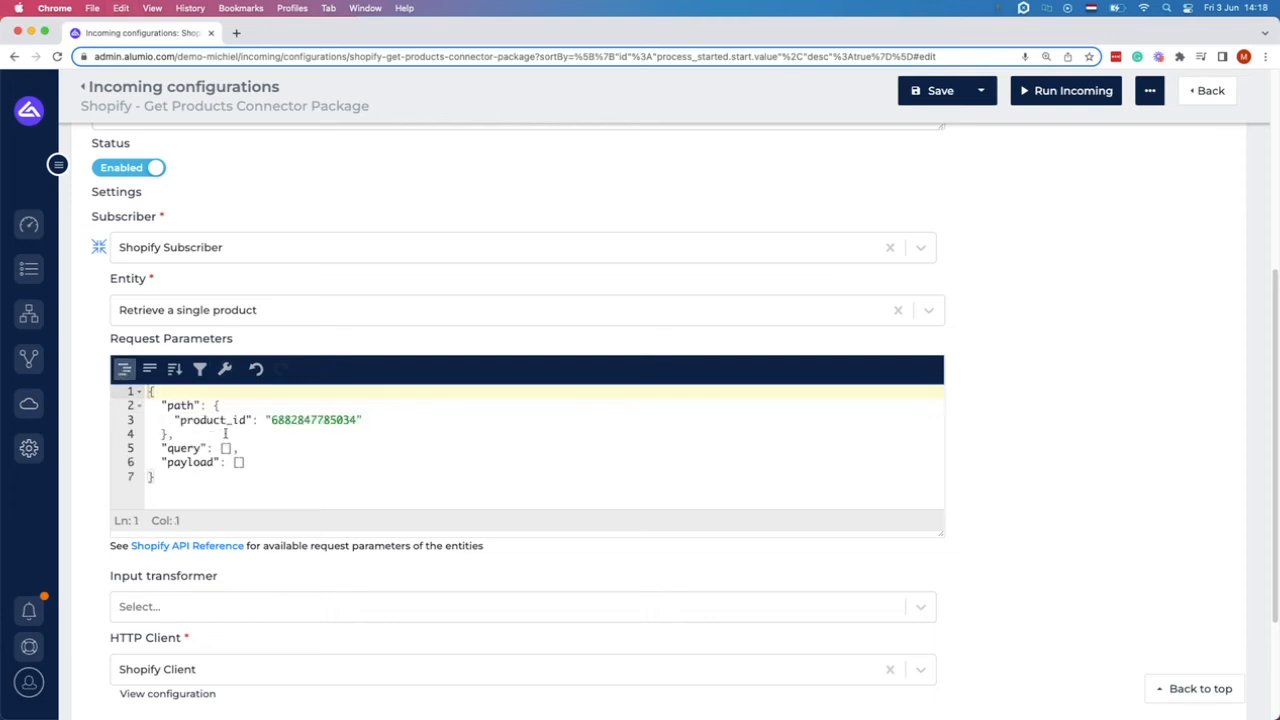
left_click(213, 420)
double_click(213, 420)
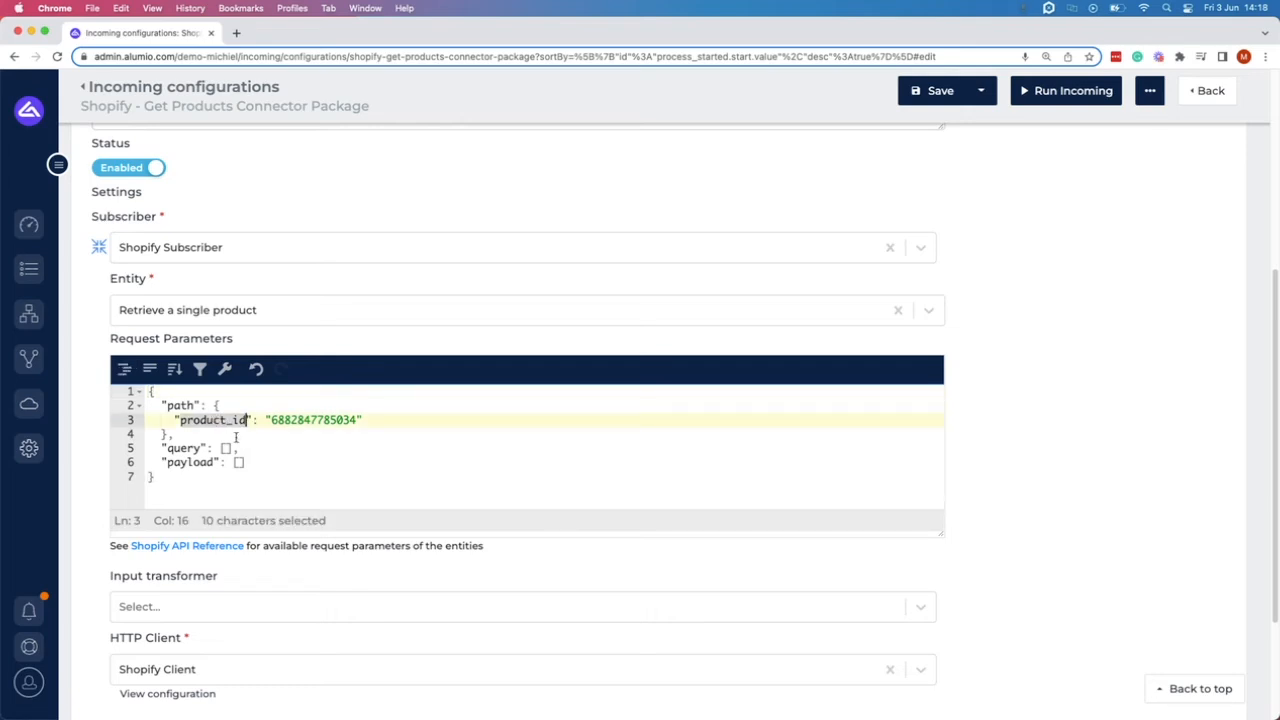
type("id")
key("BackSpace")
key("BackSpace")
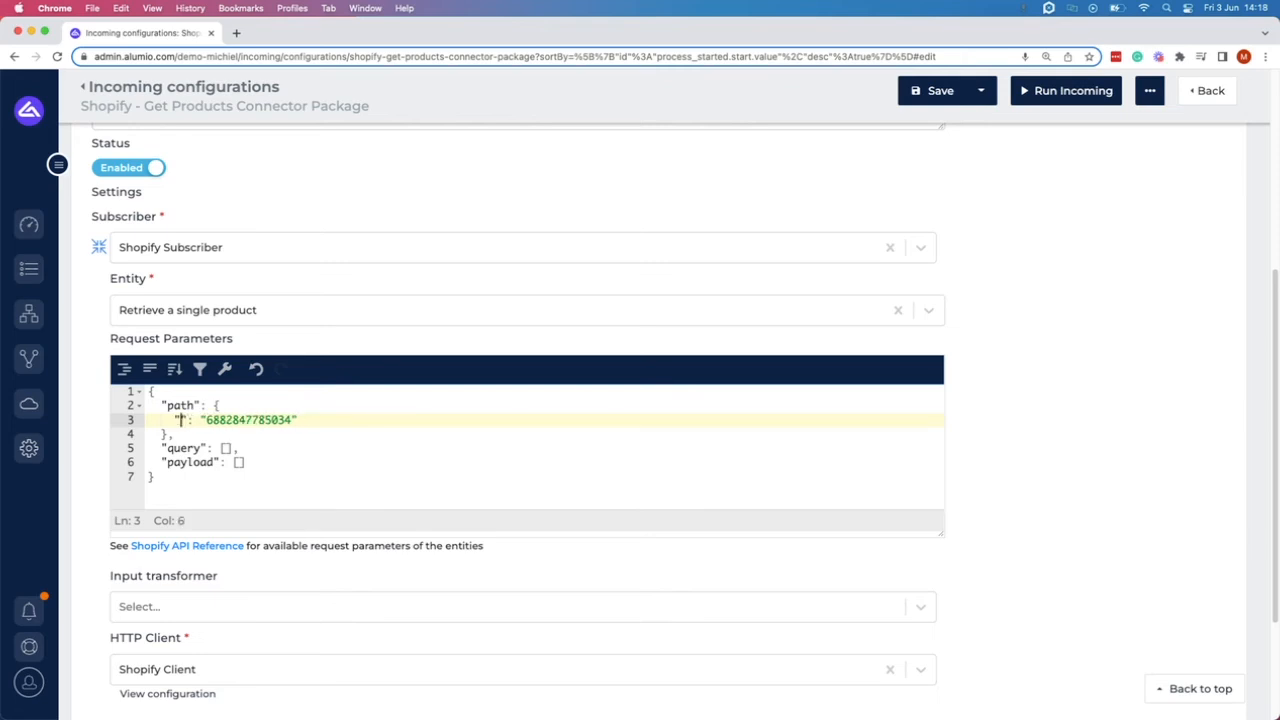
type("productID")
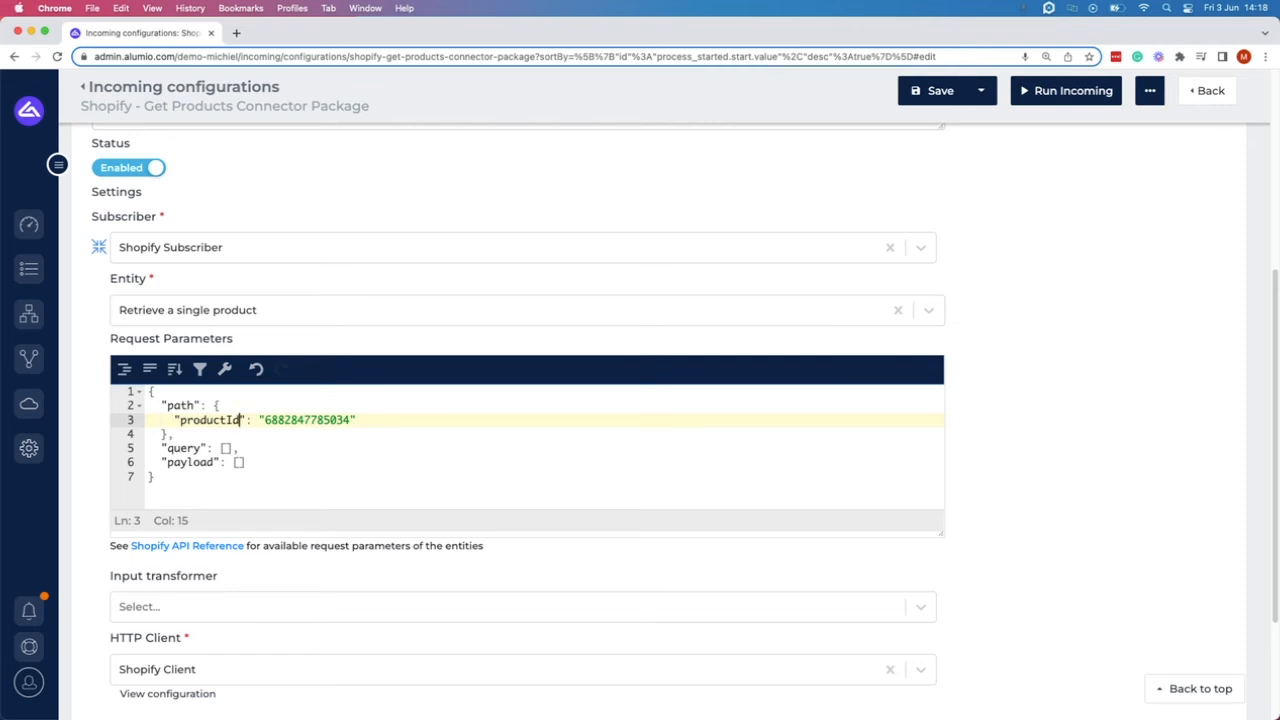
Look up the product_id parameter under Product > Retrieve a single product in Shopify's API reference.
left_click(166, 548)
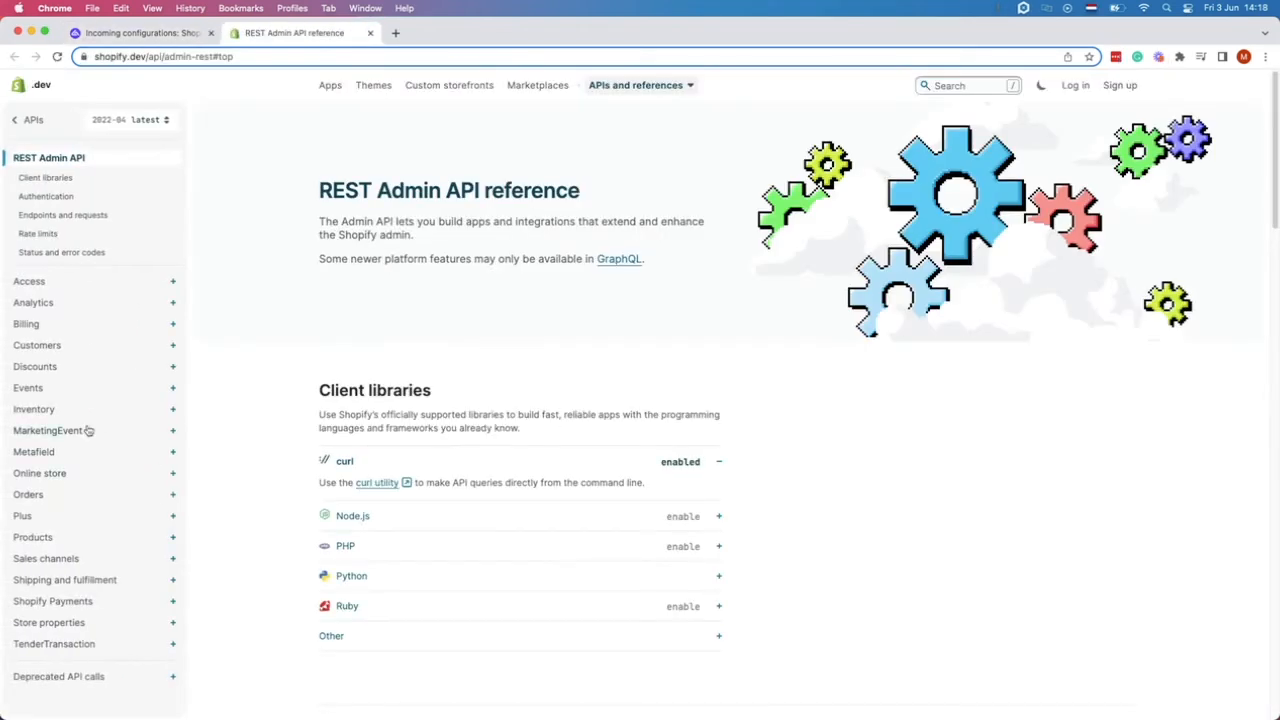
left_click(46, 540)
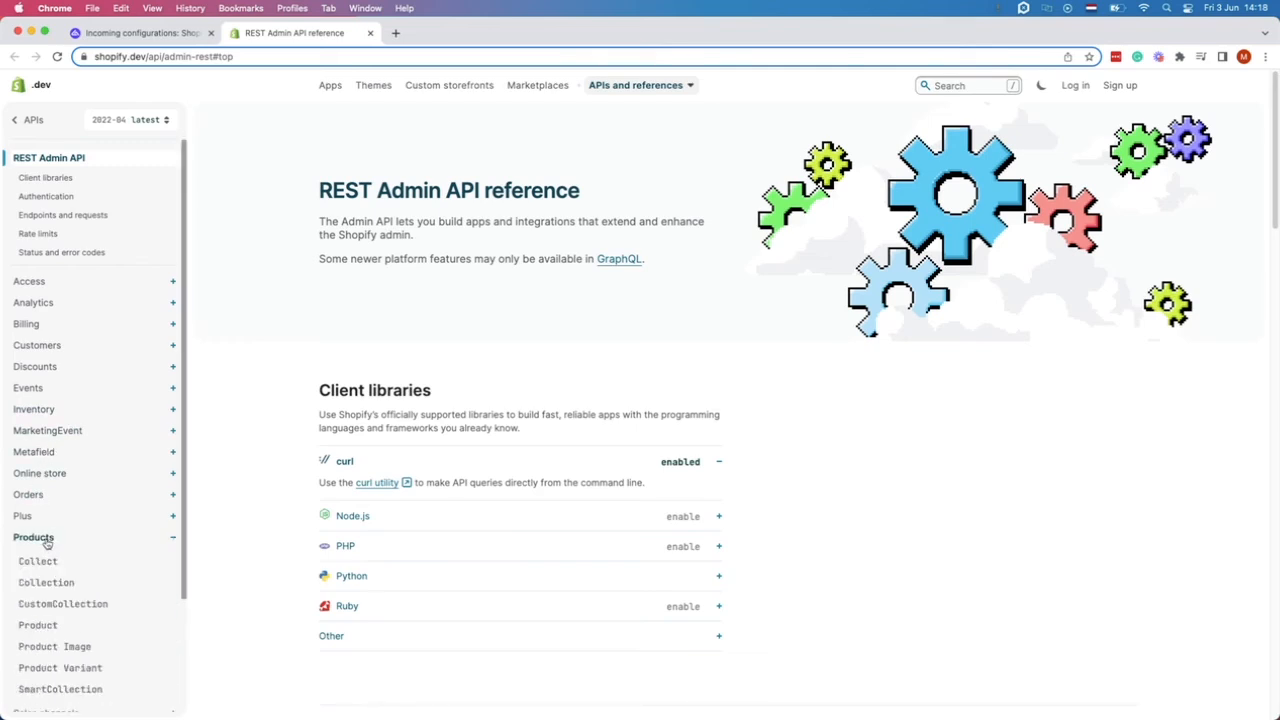
scroll(48, 540, "down", 3)
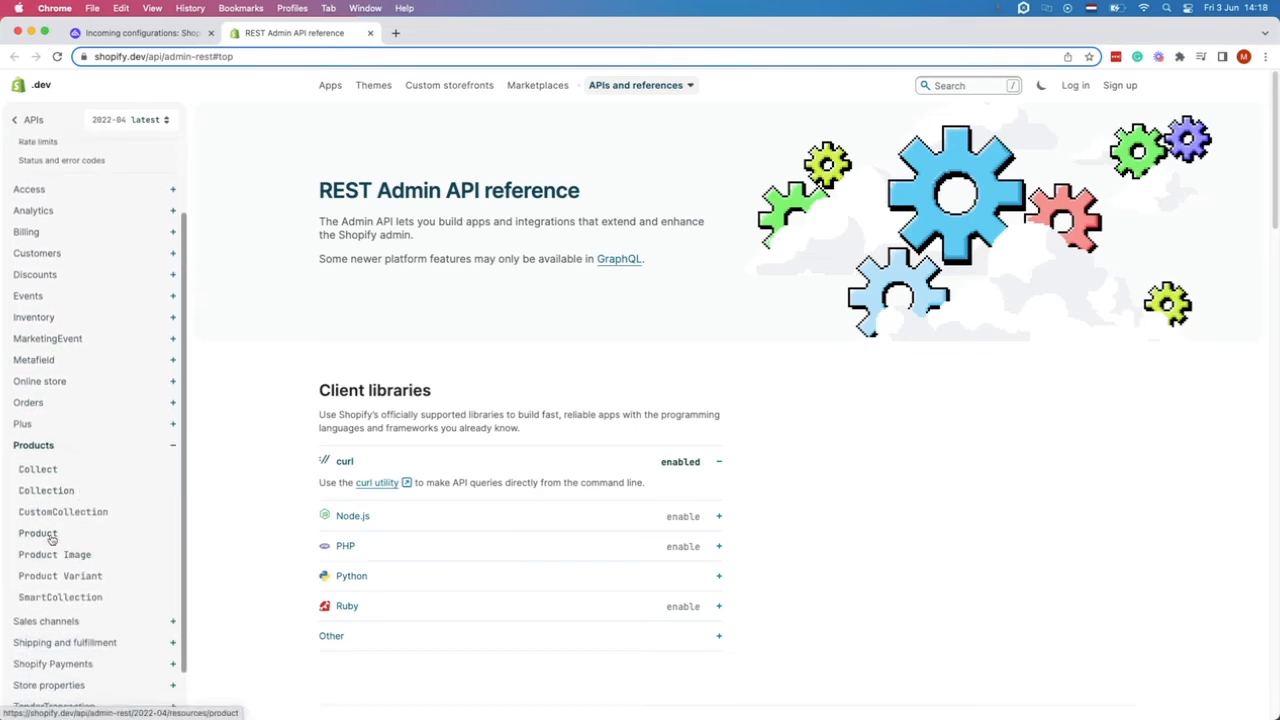
left_click(50, 539)
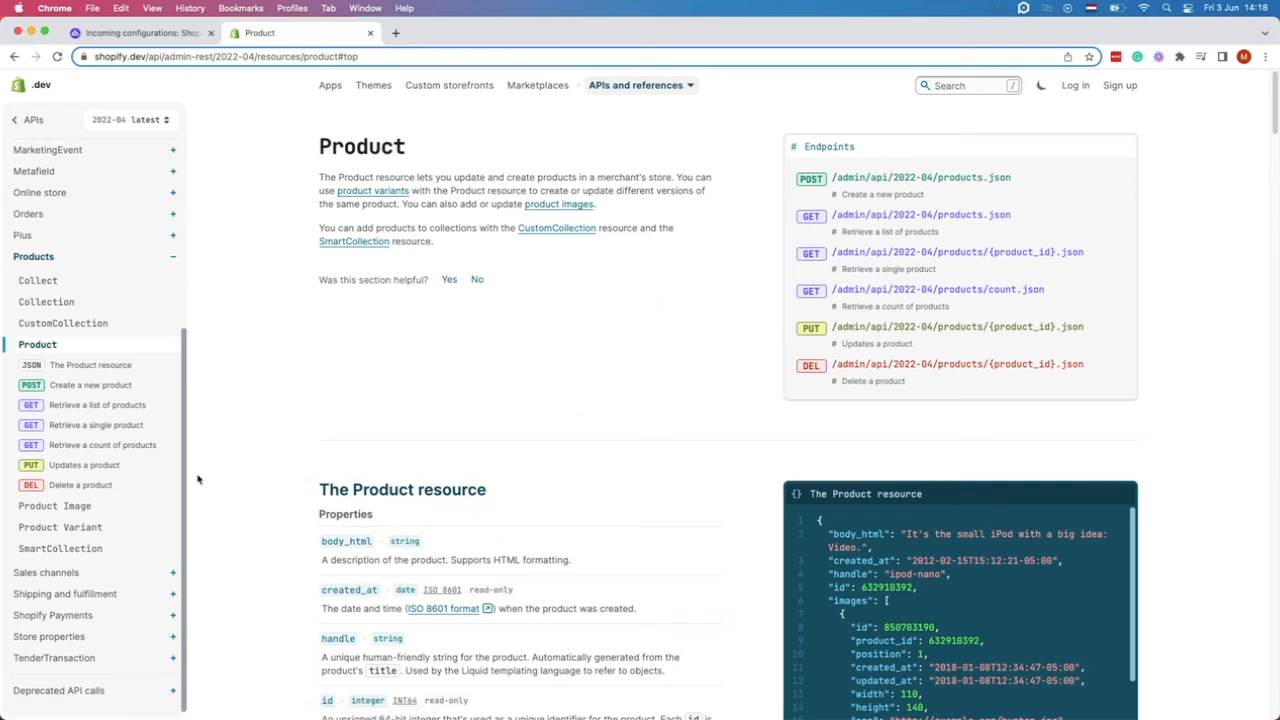
left_click(125, 425)
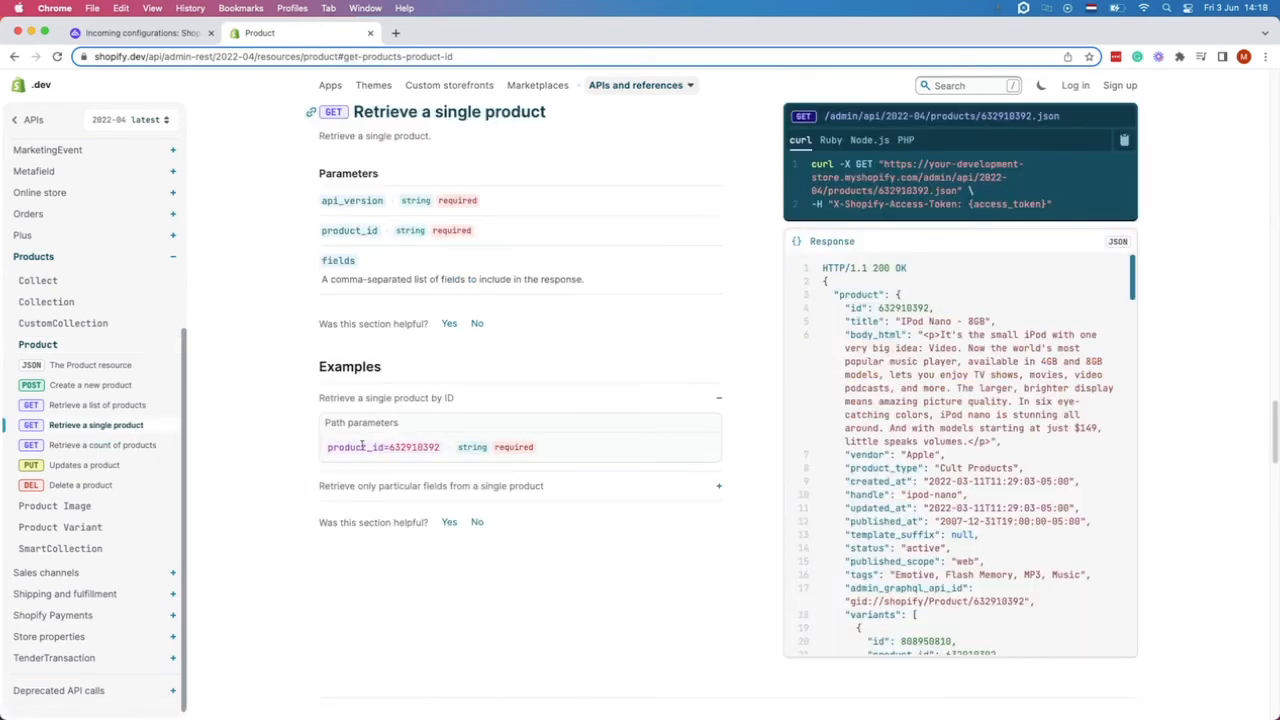
left_click_drag(327, 447, 384, 449)
Rename the path key from productId back to product_id.
left_click(180, 35)
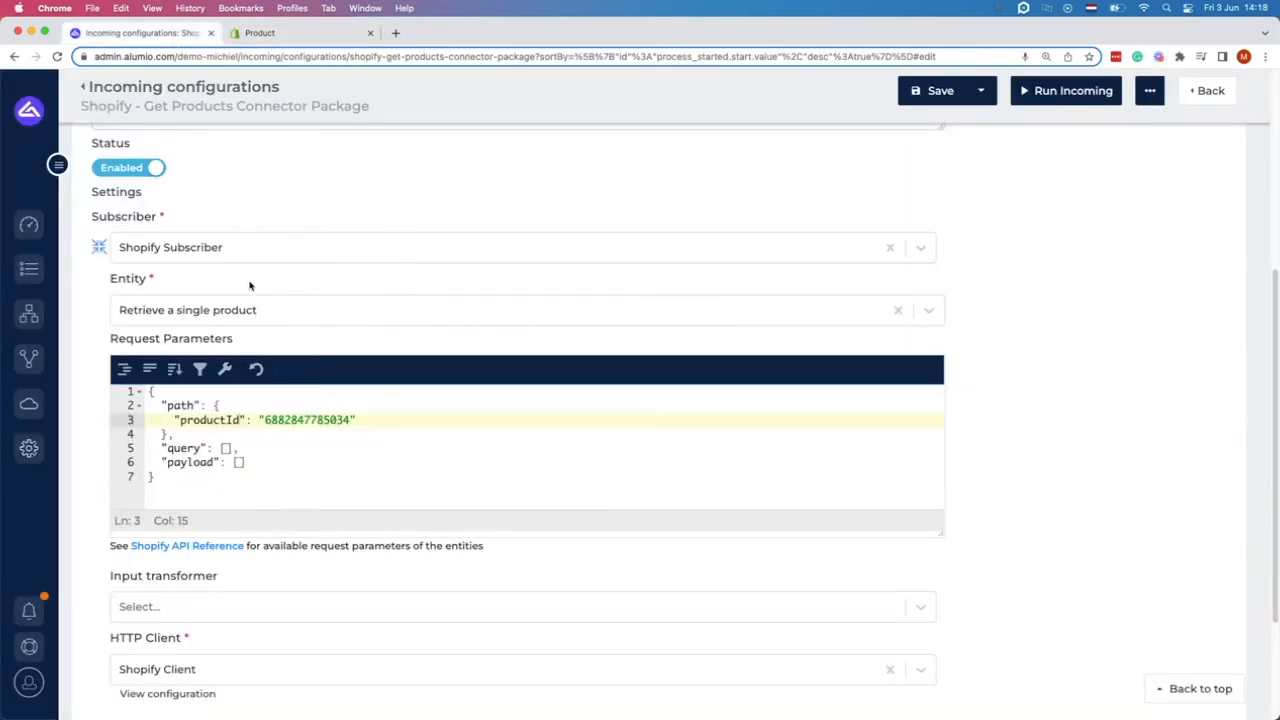
left_click(233, 419)
key("BackSpace")
type("_i")
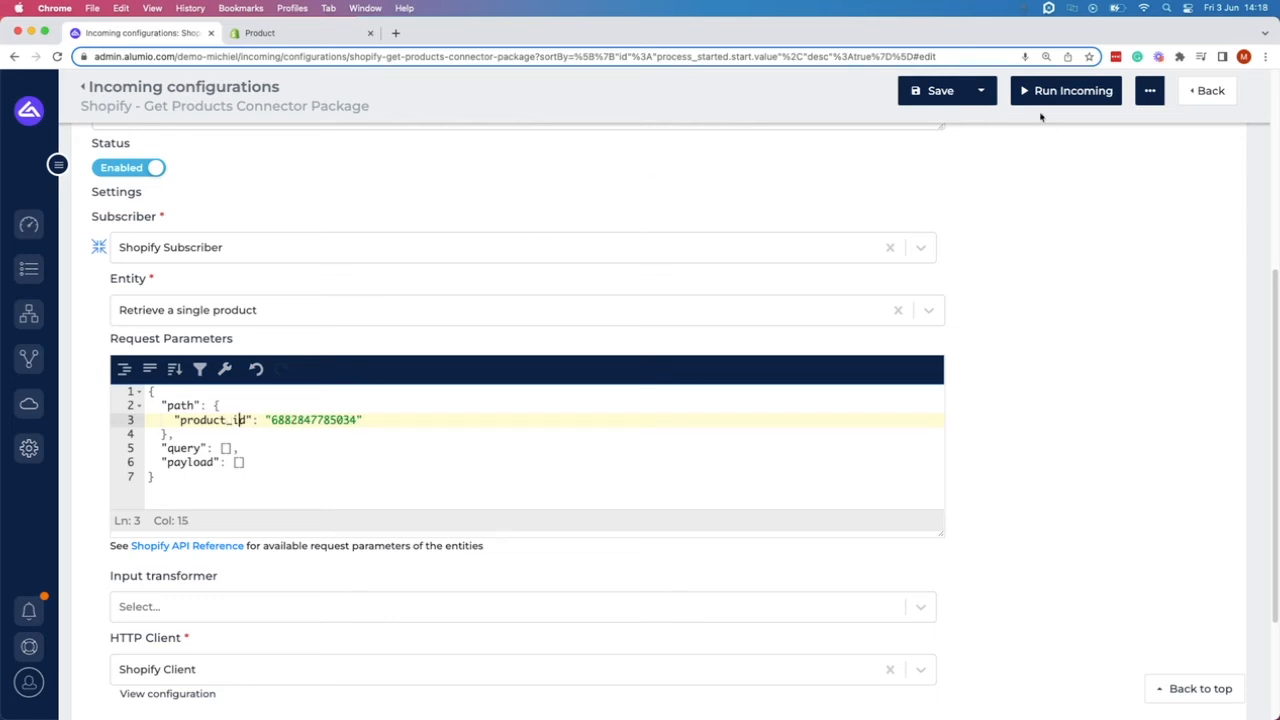
Save and run the incoming configuration, then open the subscriber-consumed details.
left_click(945, 95)
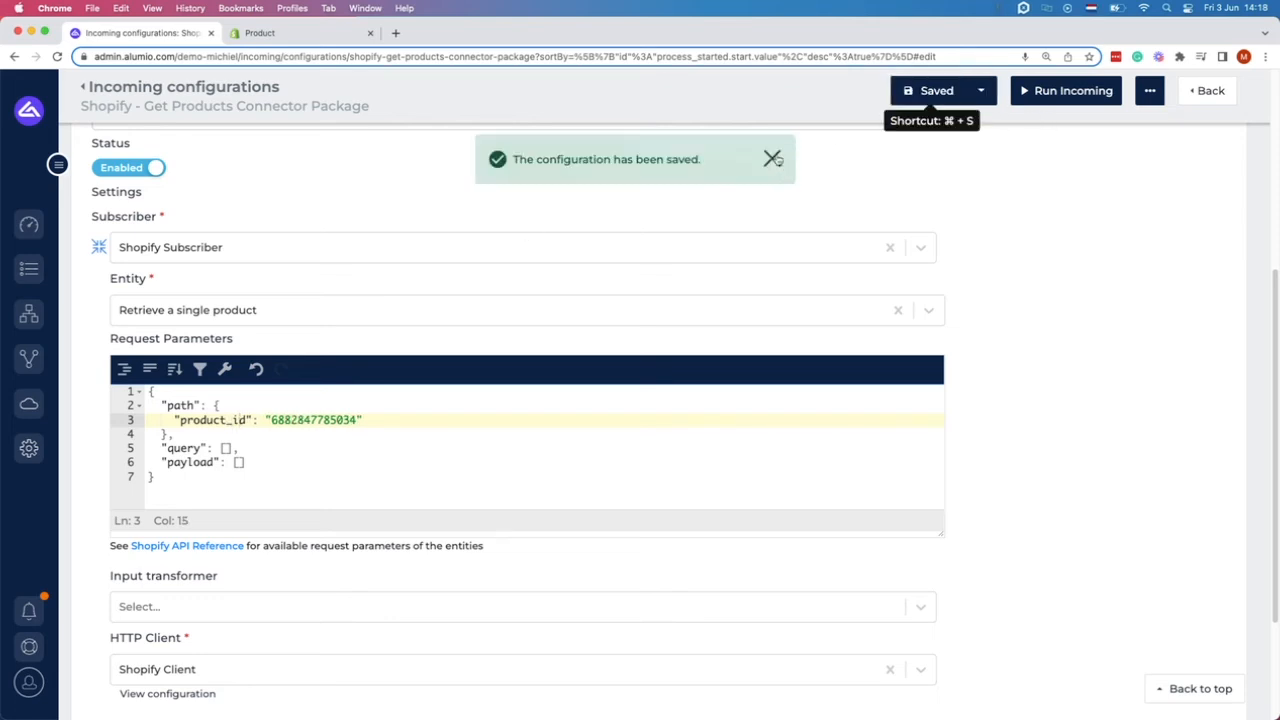
left_click(773, 159)
left_click(1076, 100)
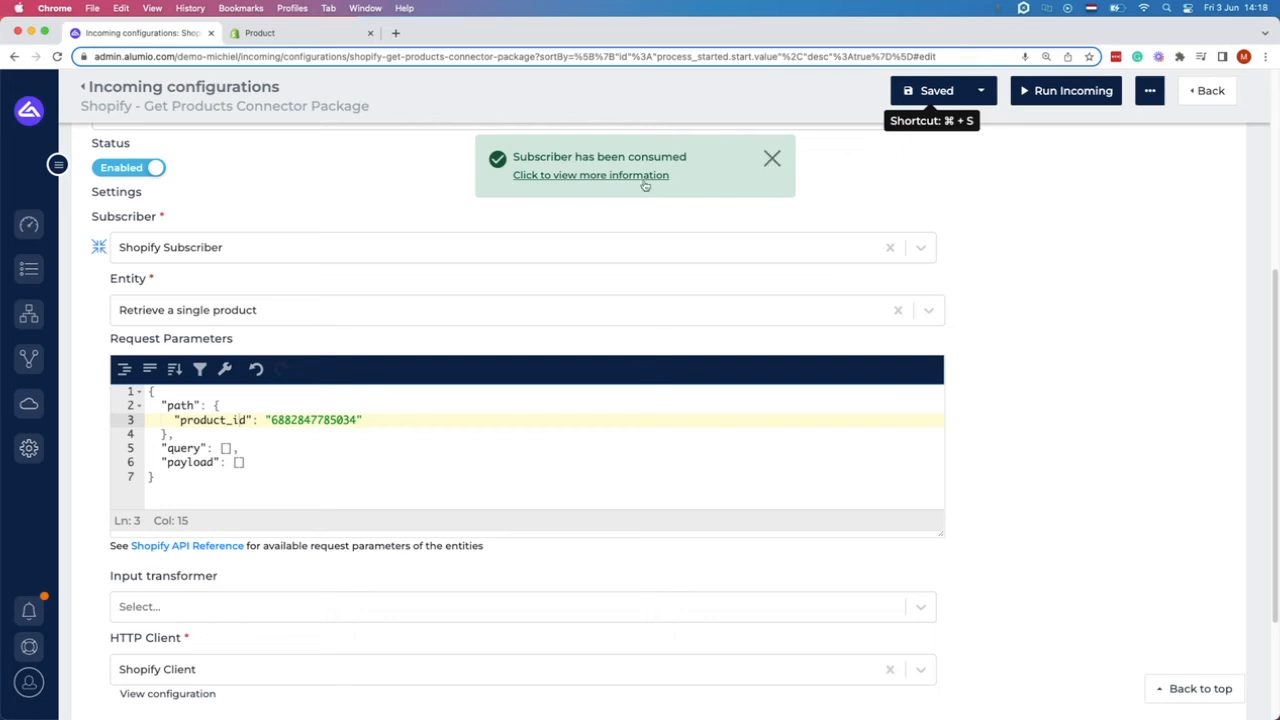
left_click(621, 177)
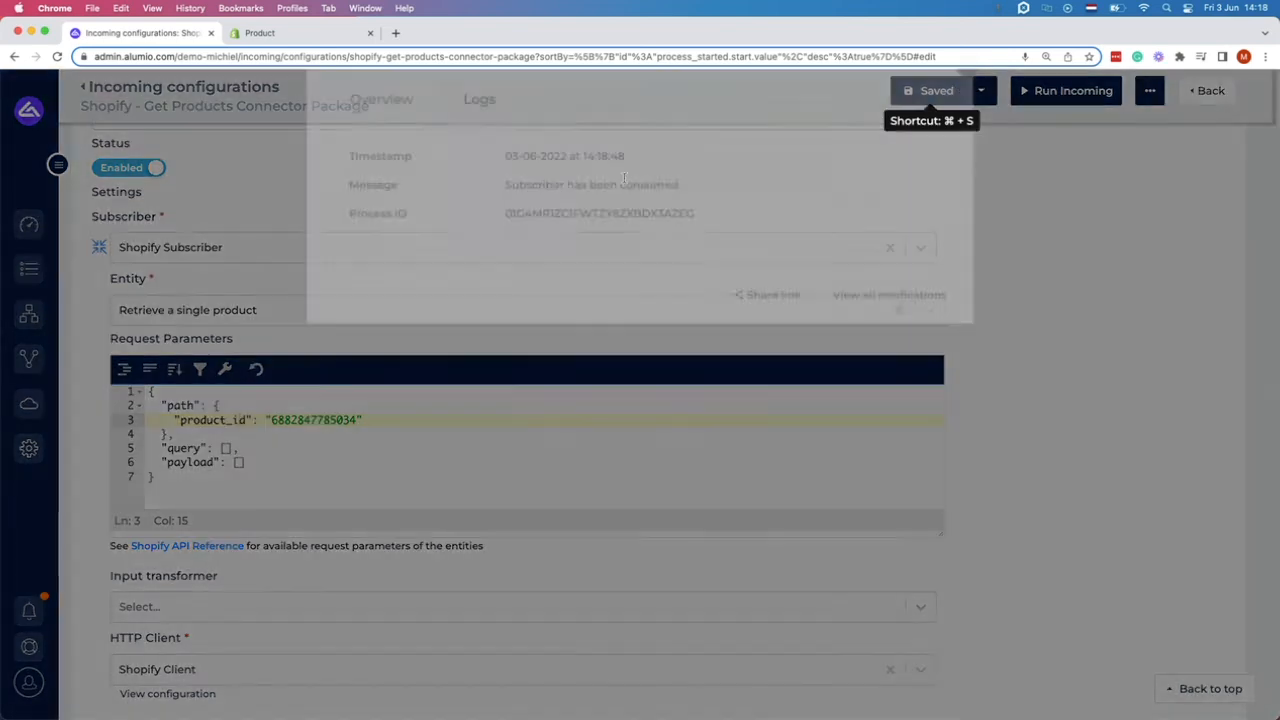
Inspect the response log details showing the 200 response returning Product 1.
left_click(470, 137)
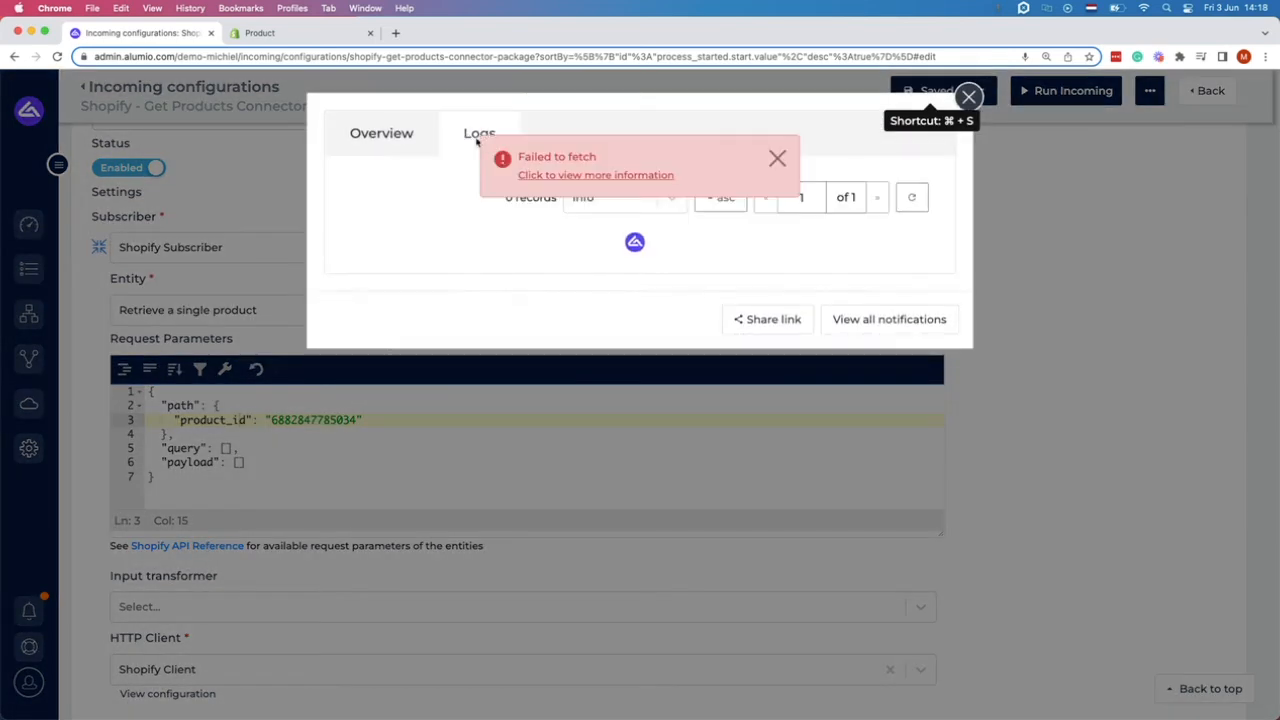
left_click(777, 157)
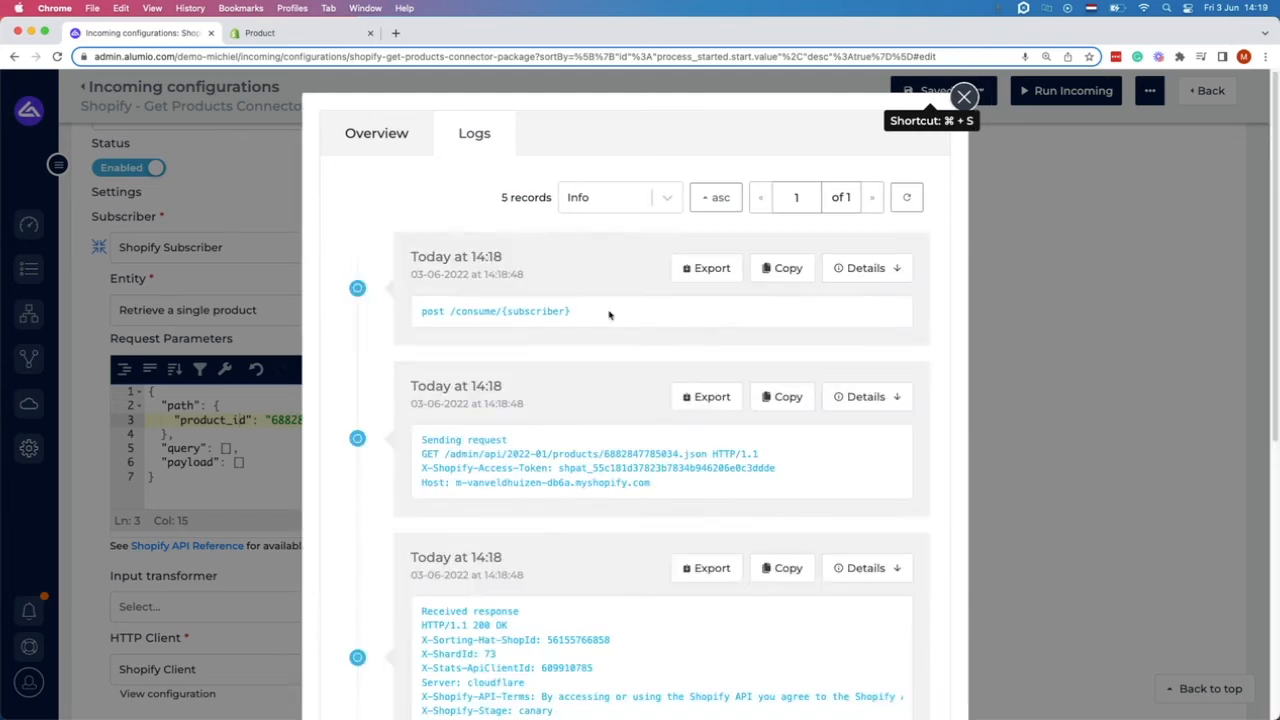
scroll(560, 385, "down", 5)
left_click(528, 408)
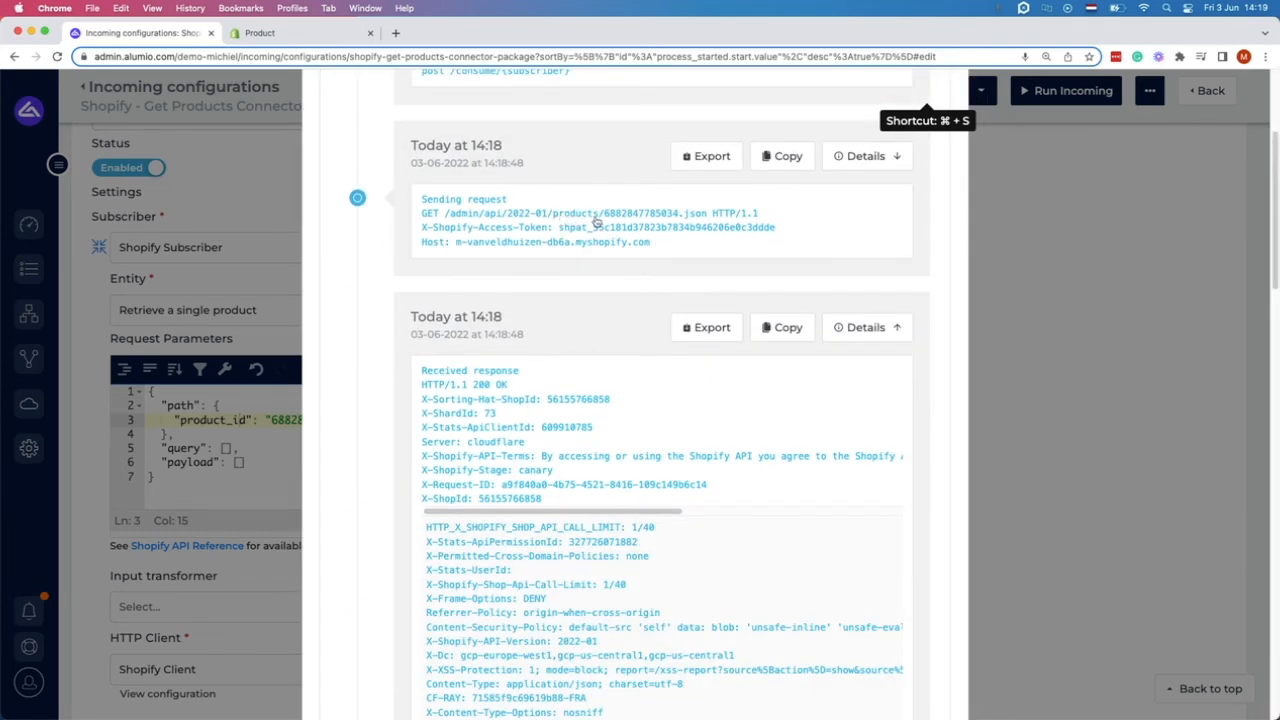
scroll(607, 405, "down", 2)
scroll(600, 380, "down", 12)
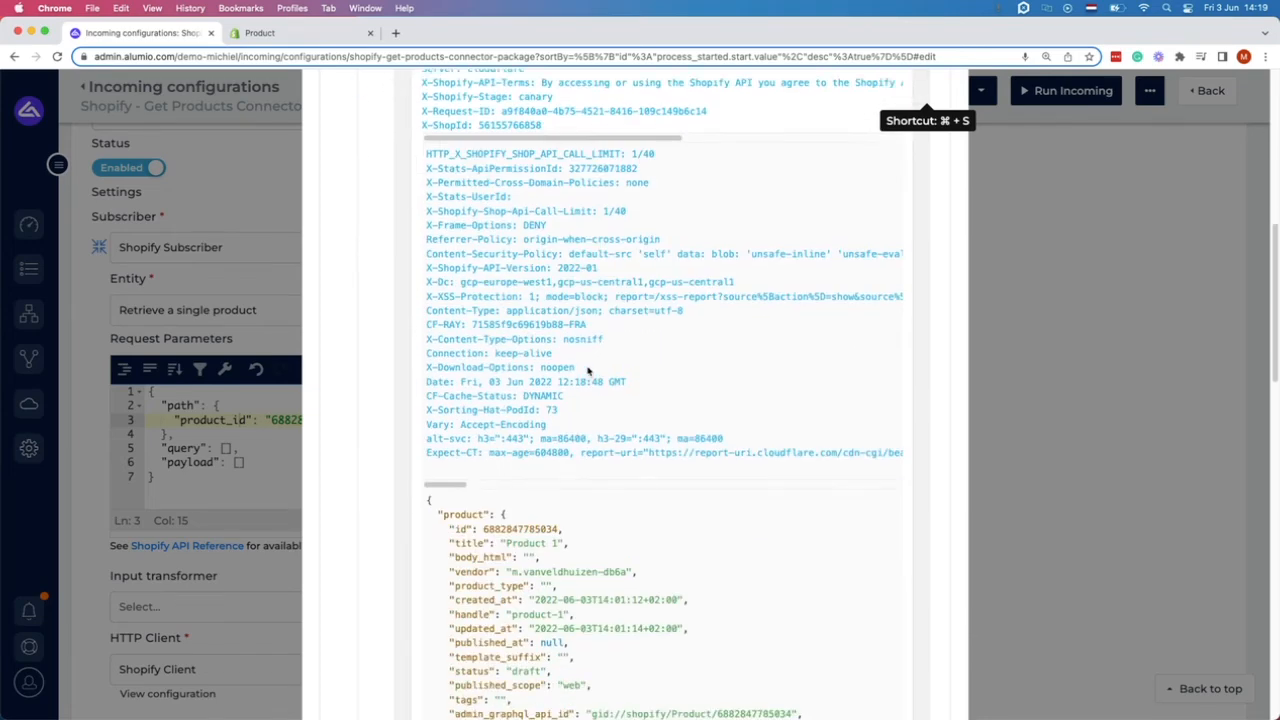
scroll(503, 290, "down", 16)
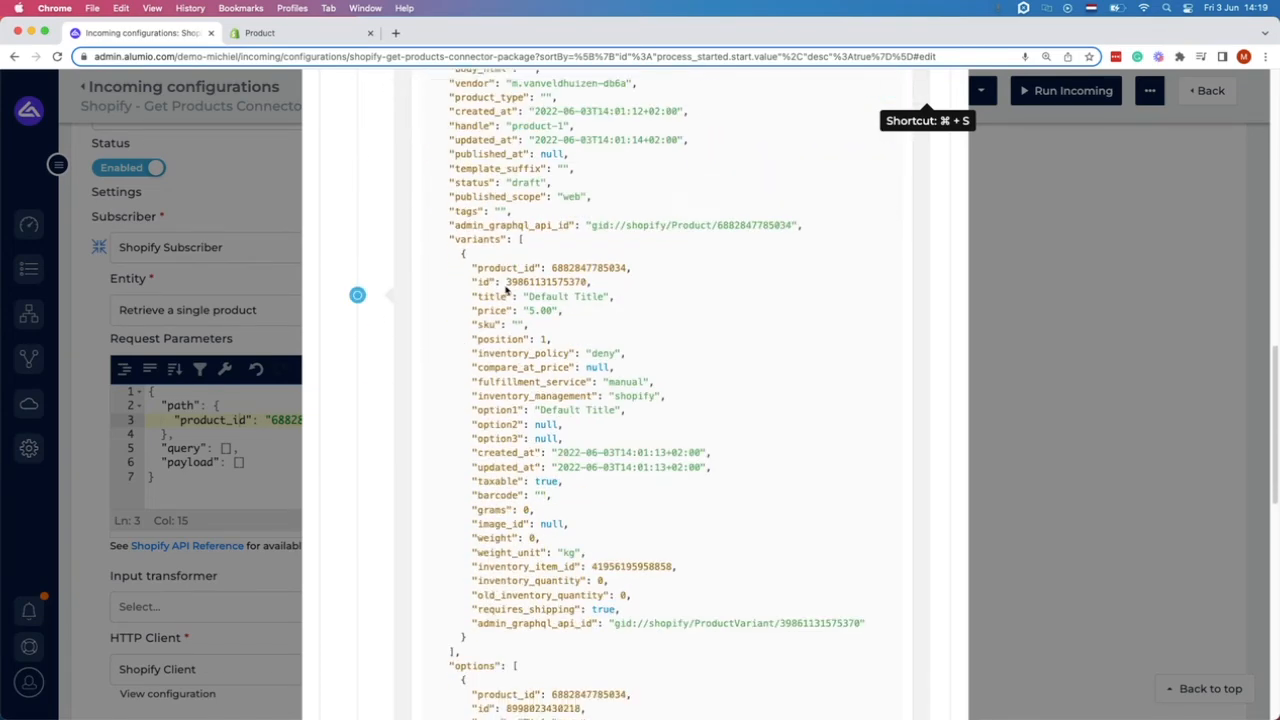
scroll(556, 362, "up", 6)
scroll(560, 362, "up", 5)
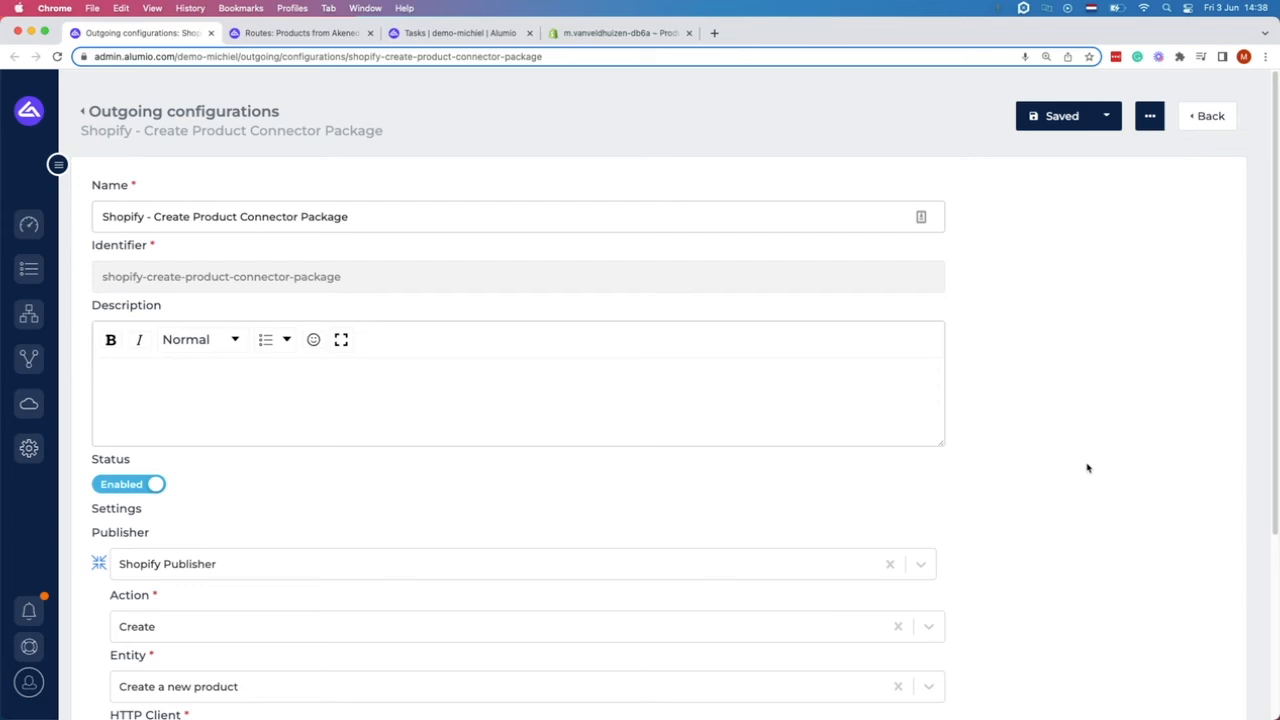
Check the Shopify Publisher settings, leaving the Action set to Create.
scroll(368, 478, "down", 5)
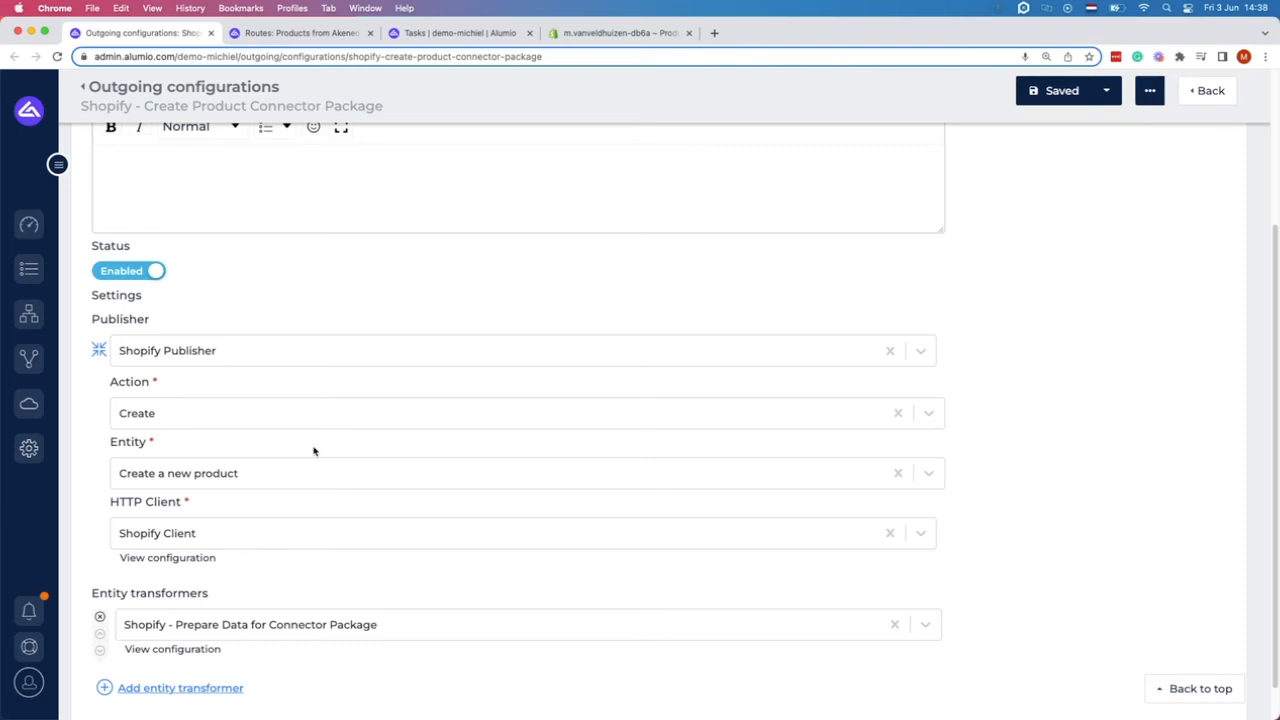
left_click(258, 420)
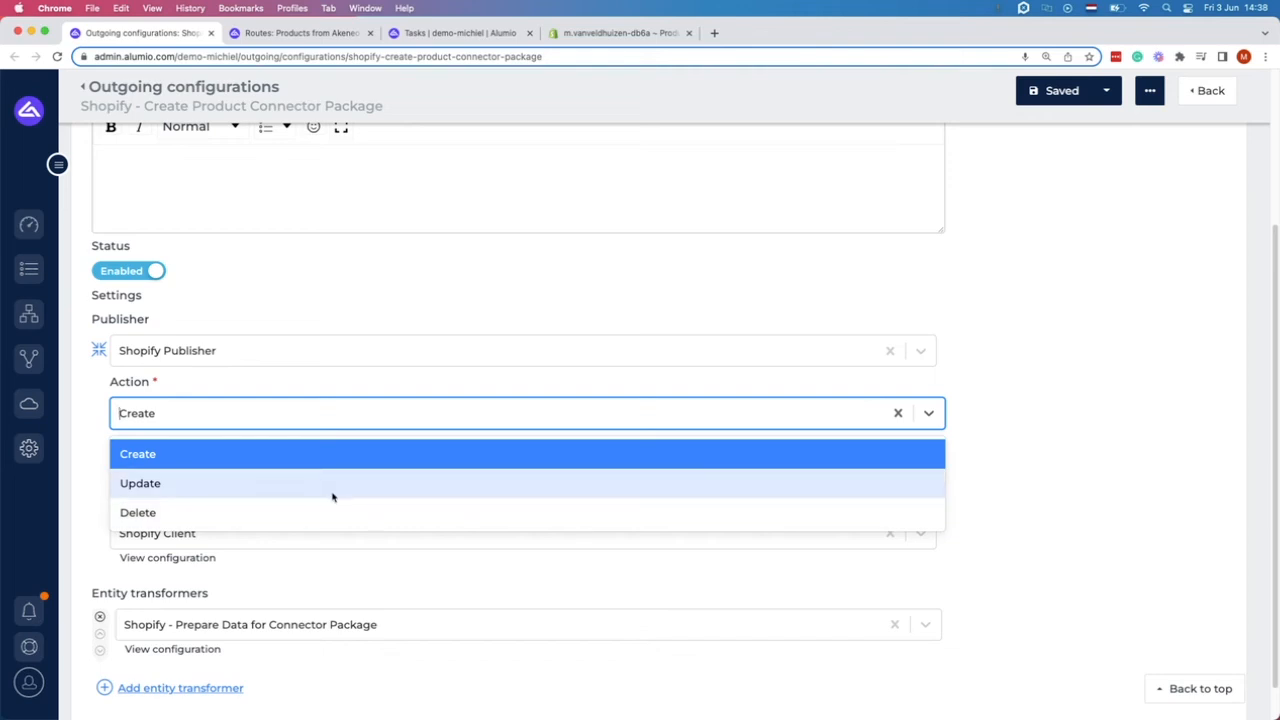
left_click(1066, 443)
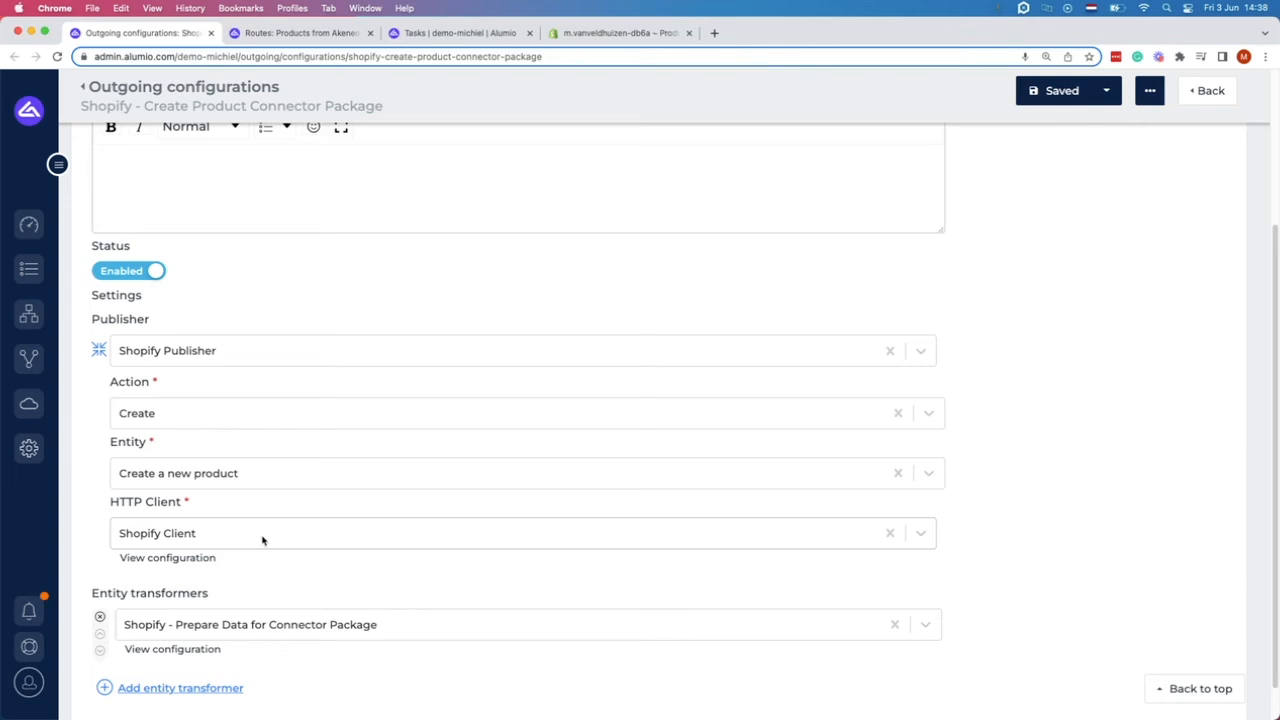
scroll(257, 550, "down", 1)
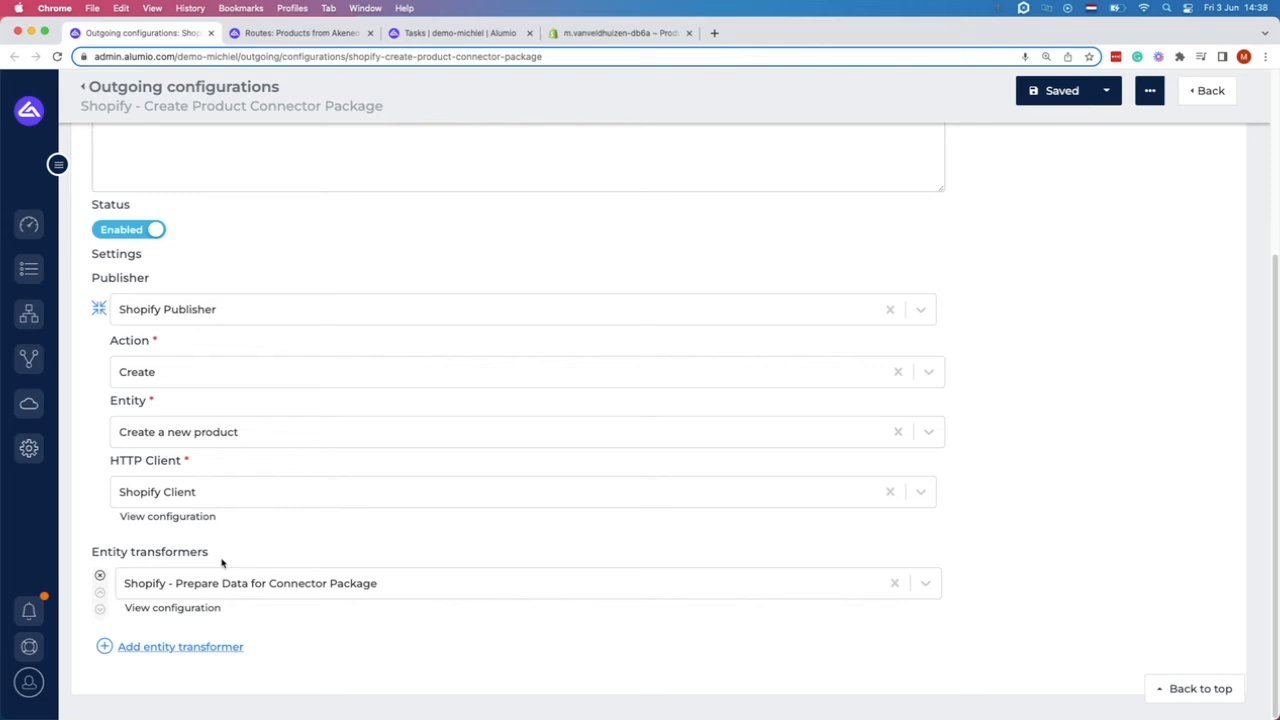
Go to the Products from Akeneo to Shopify route's task list.
left_click(318, 36)
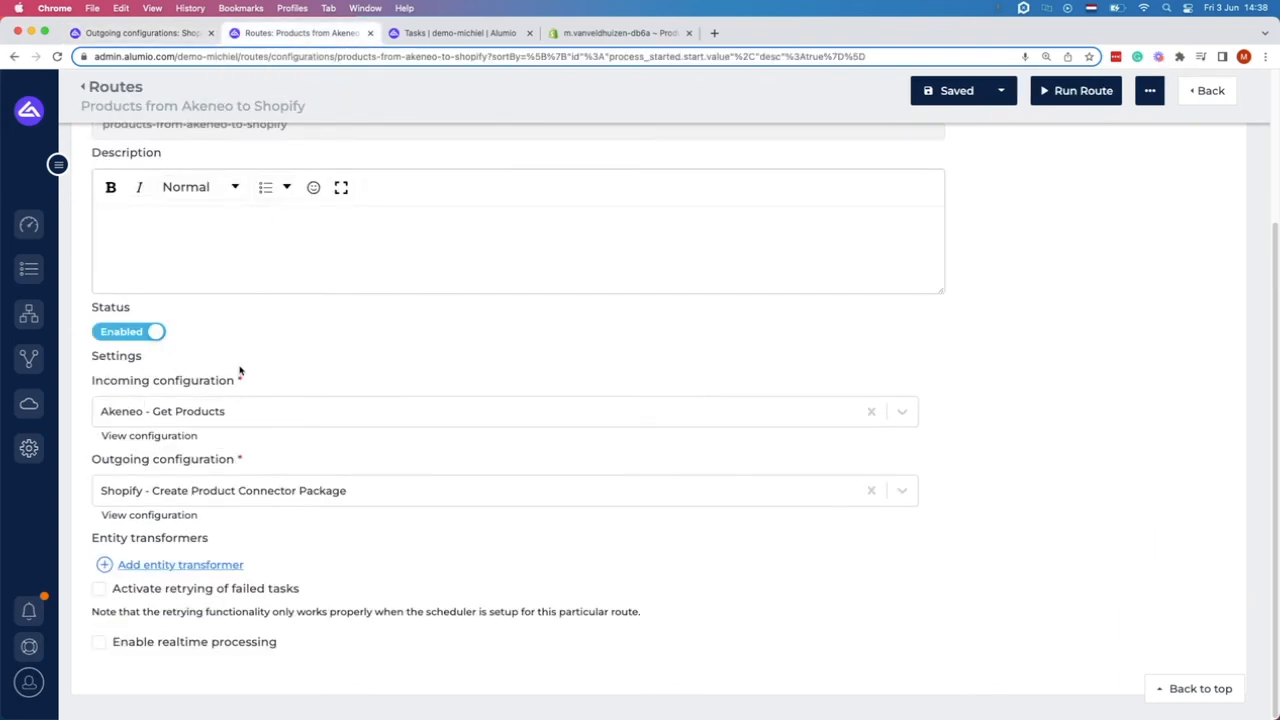
scroll(255, 378, "up", 2)
scroll(256, 378, "up", 3)
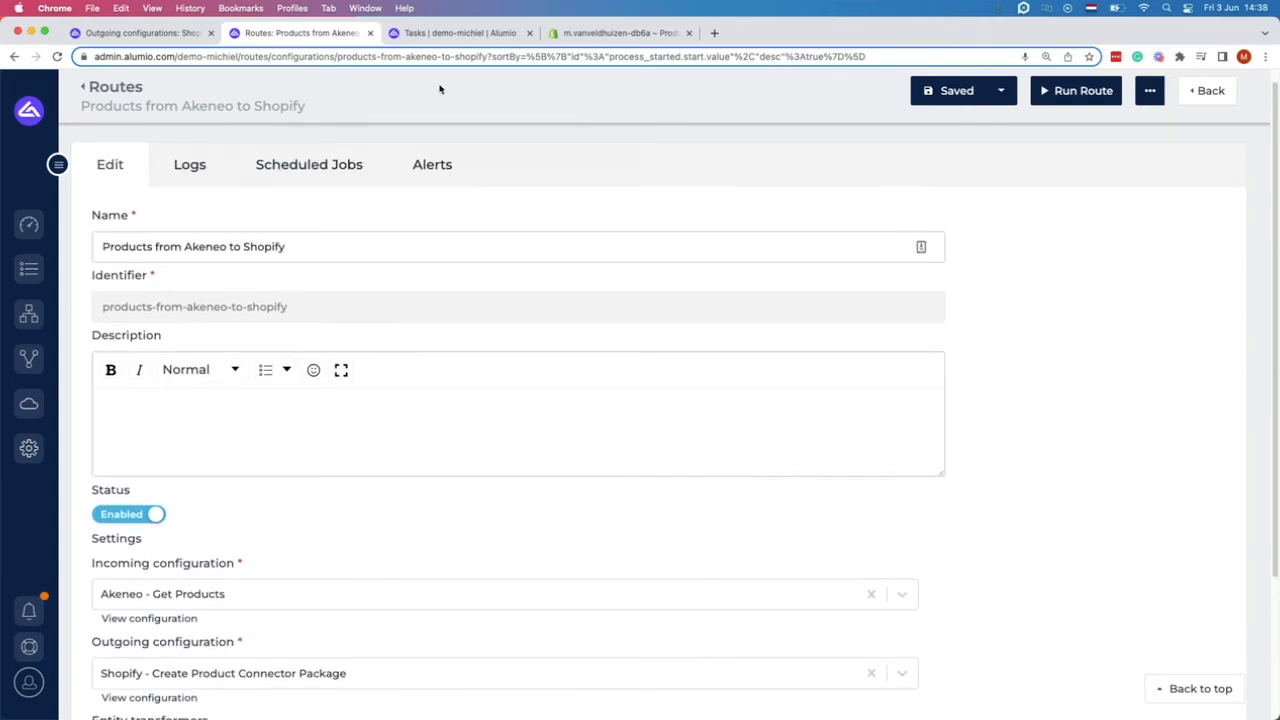
left_click(444, 36)
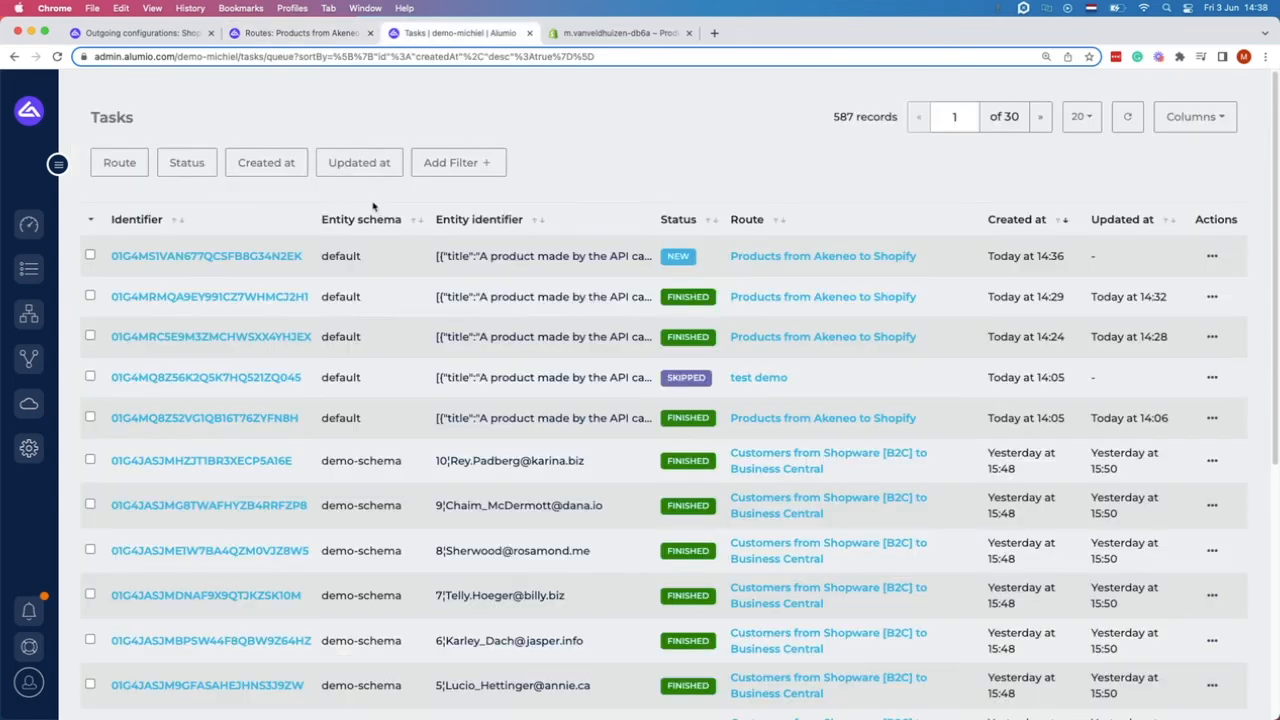
View the newest task's entity data JSON for 'A product made by the API call', then the Shopify products.
left_click(281, 256)
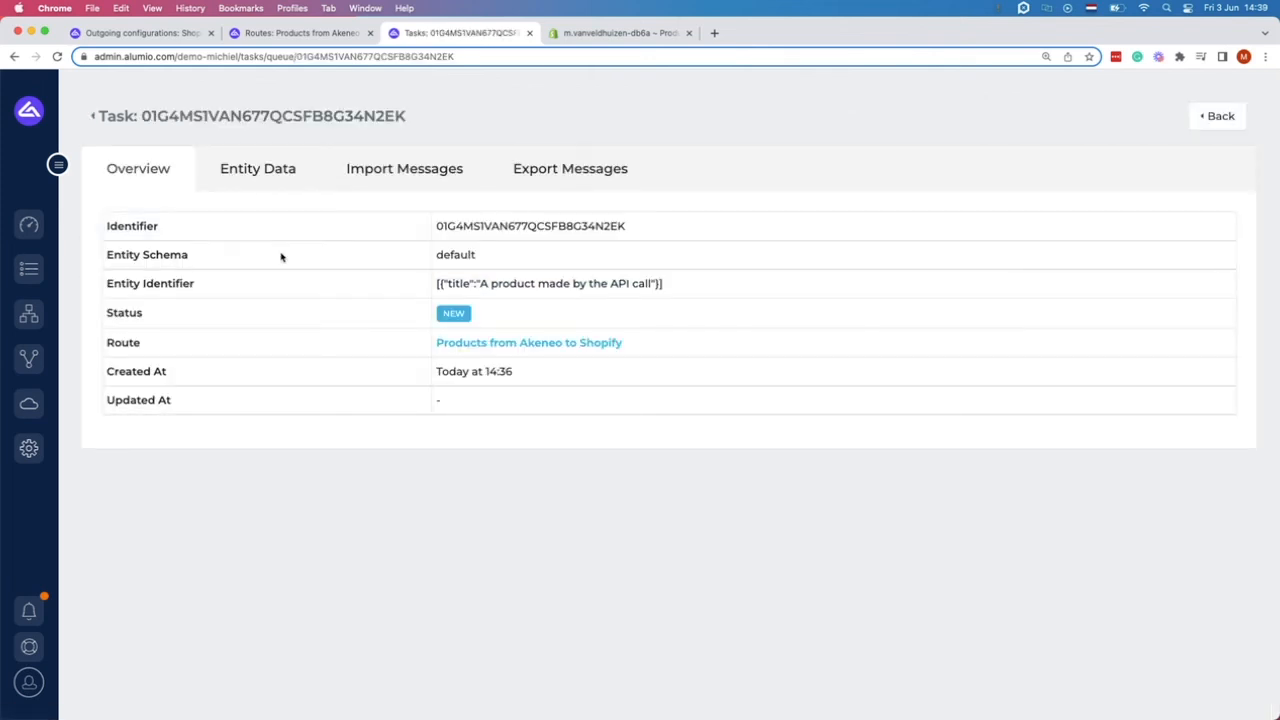
left_click(279, 180)
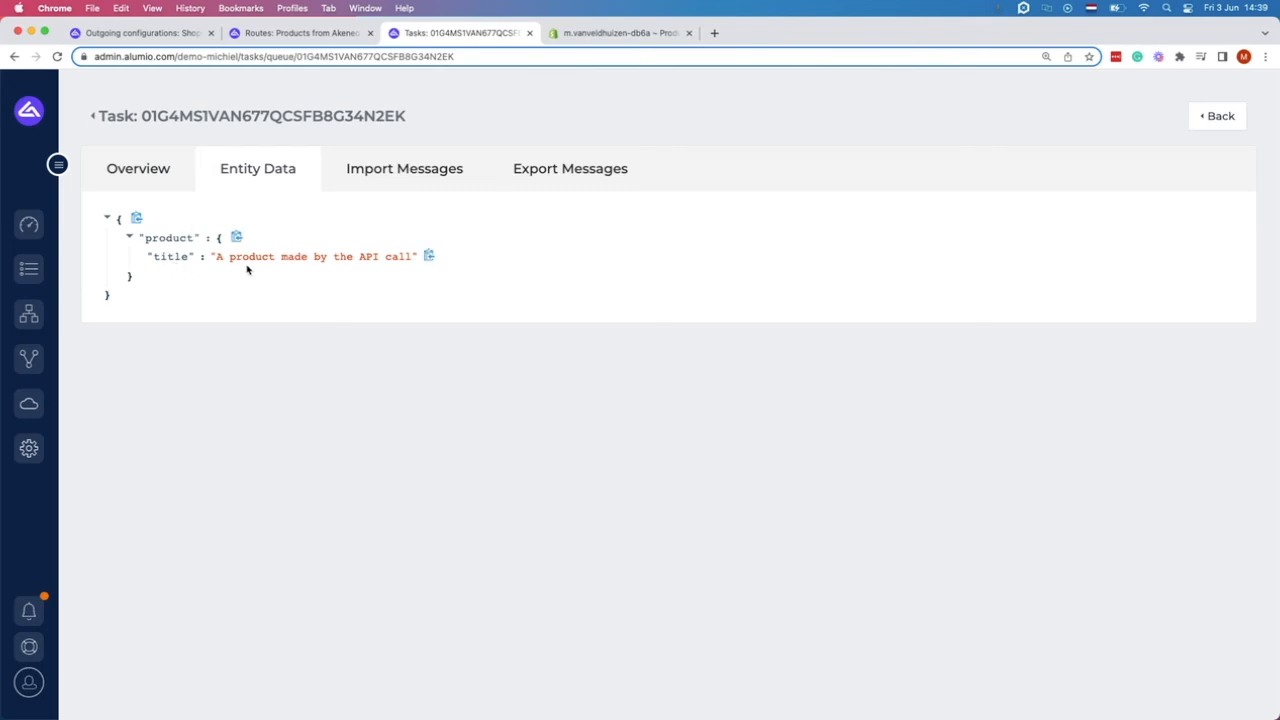
left_click(549, 28)
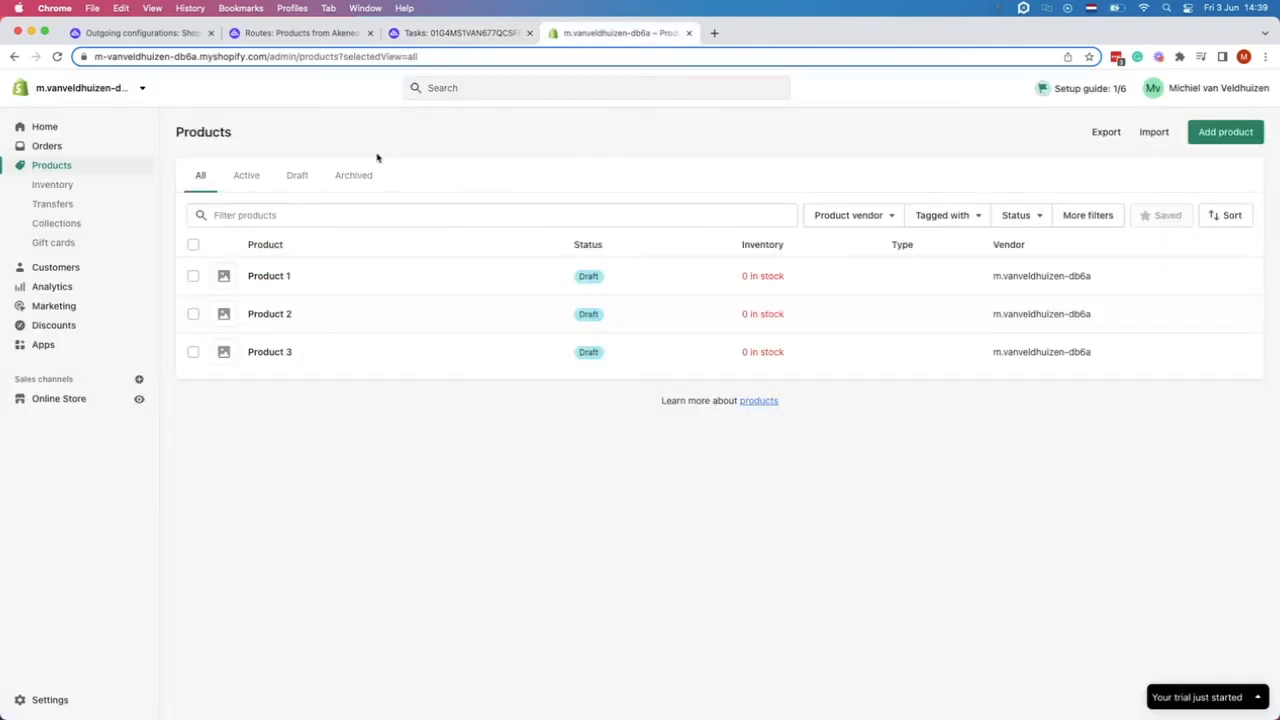
Return to the 'Shopify - Create Product Connector Package' outgoing configuration in Alumio.
left_click(140, 33)
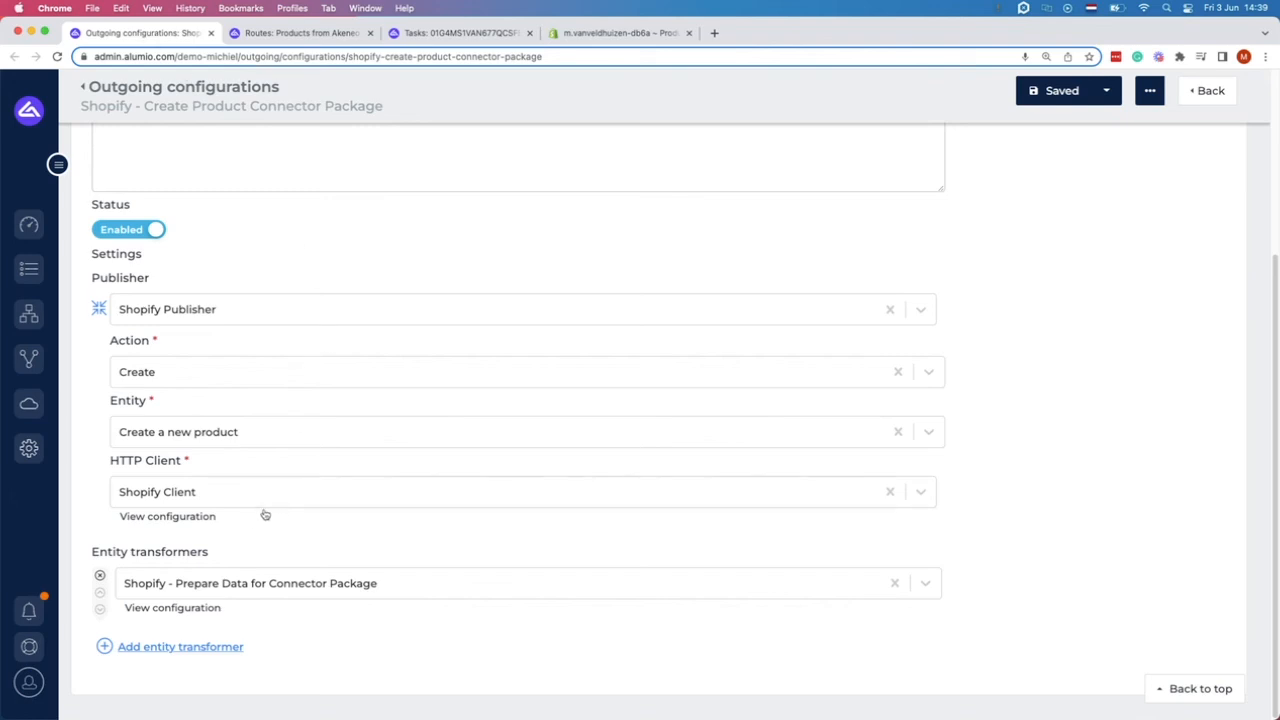
Open the 'Shopify - Prepare Data for Connector Package' transformer and review its Value setter keys.
left_click(205, 618)
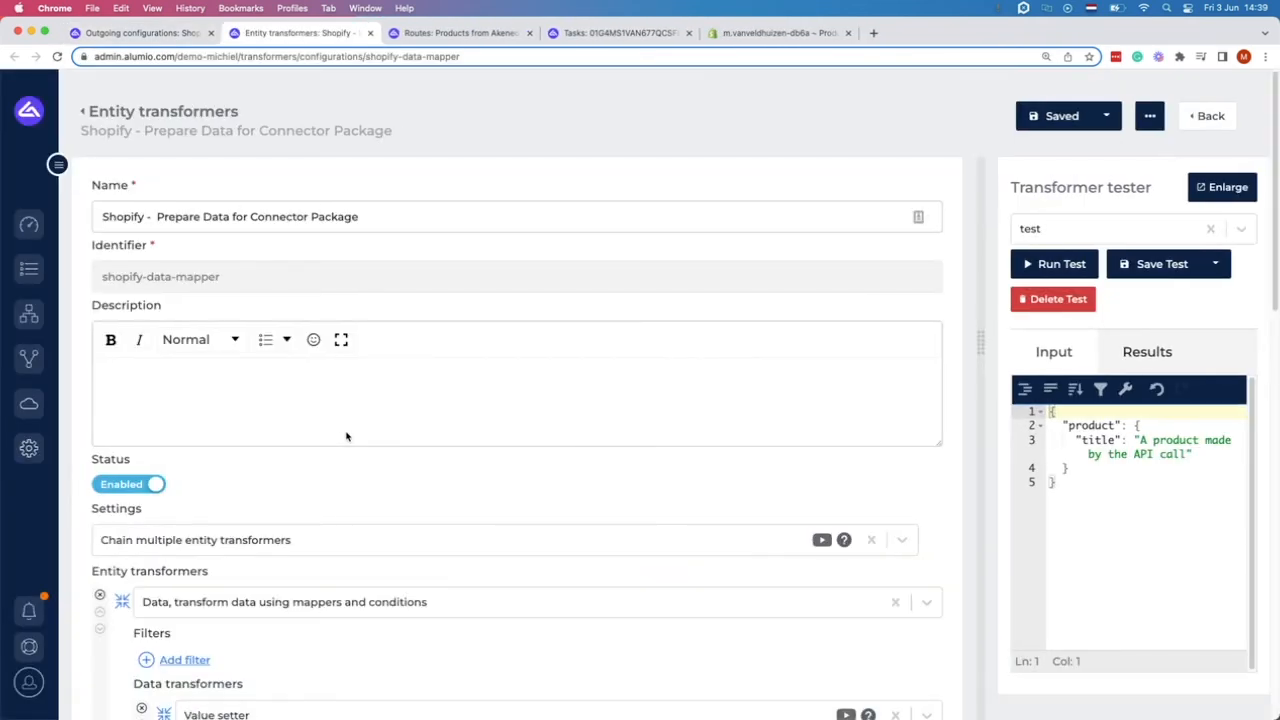
scroll(346, 436, "down", 8)
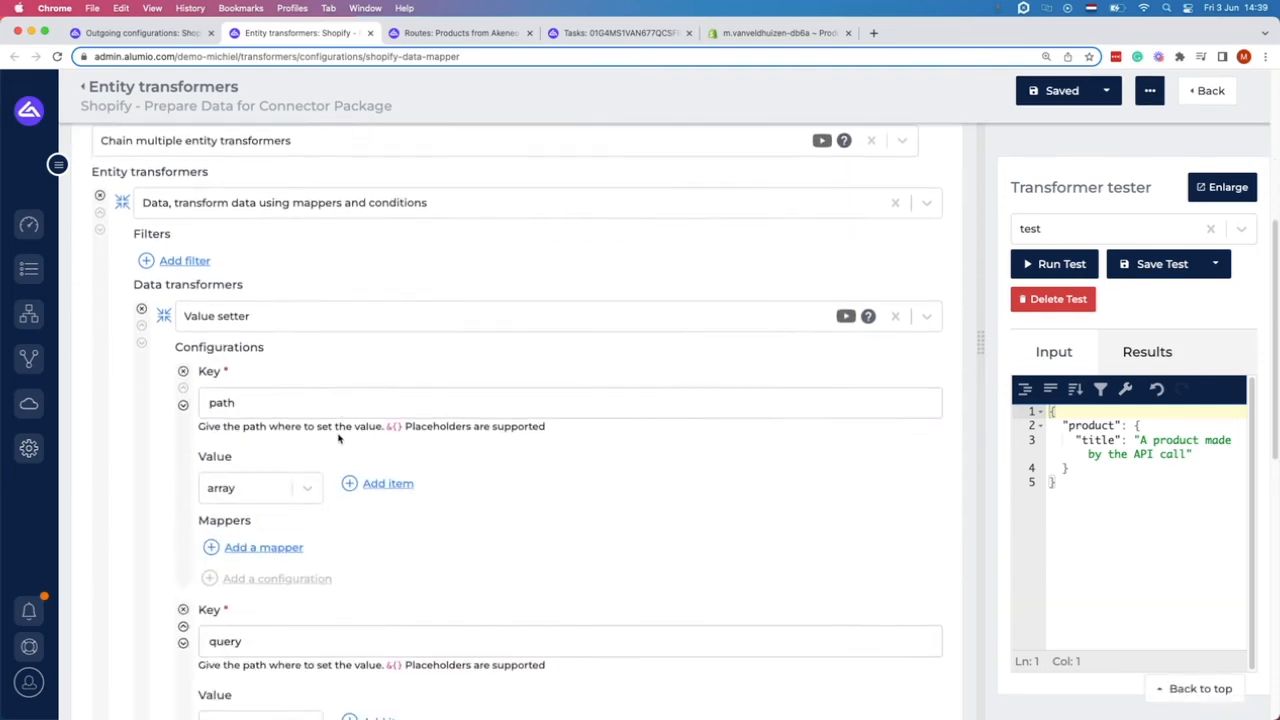
scroll(250, 331, "down", 3)
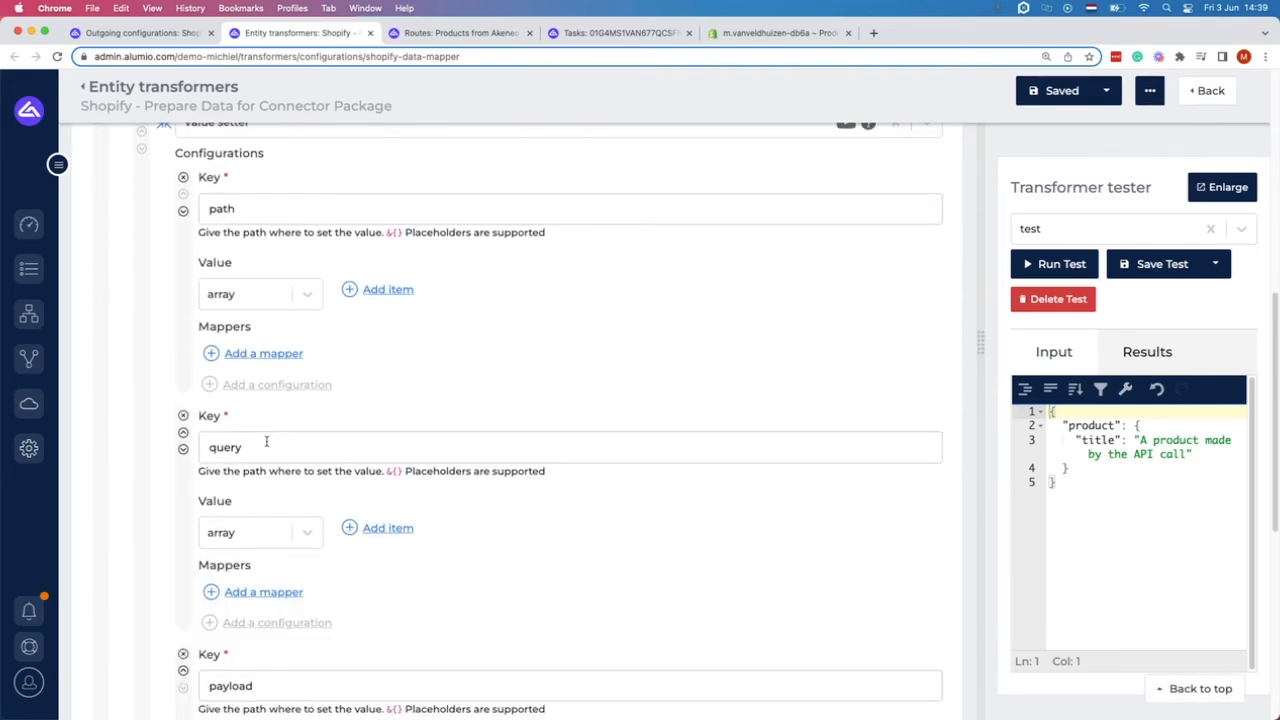
scroll(266, 443, "down", 5)
scroll(271, 463, "up", 5)
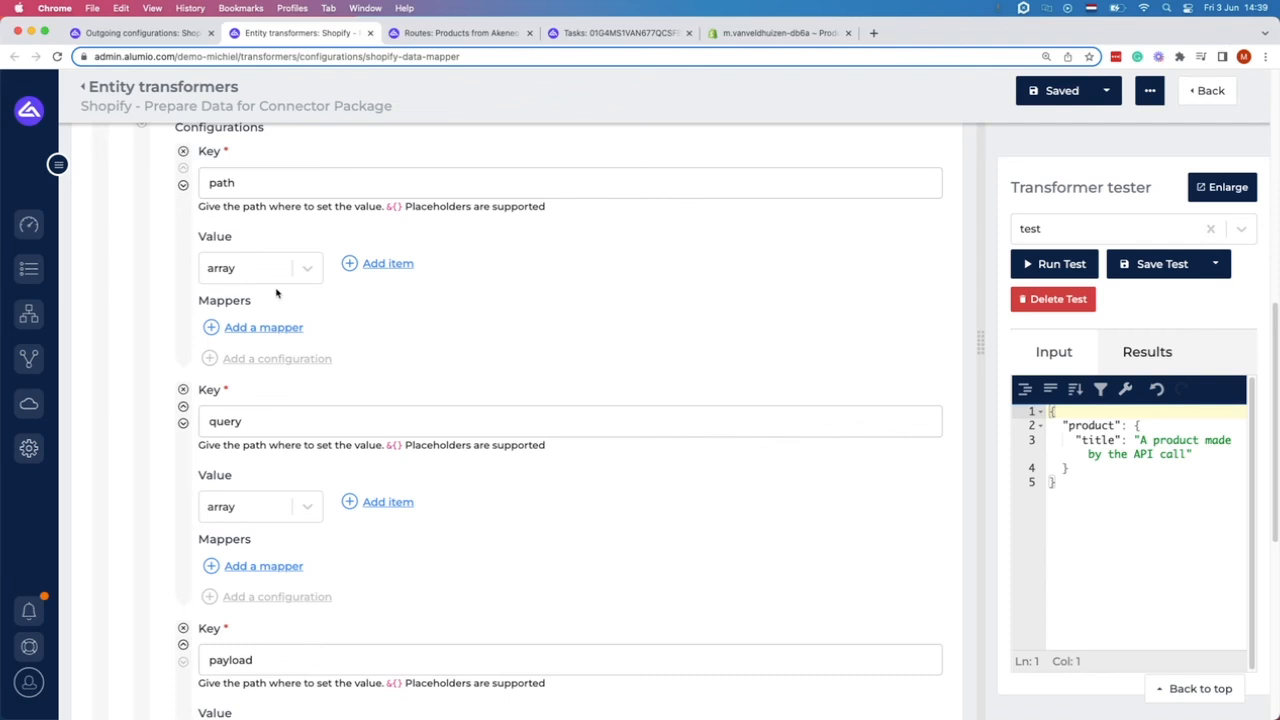
scroll(310, 300, "up", 5)
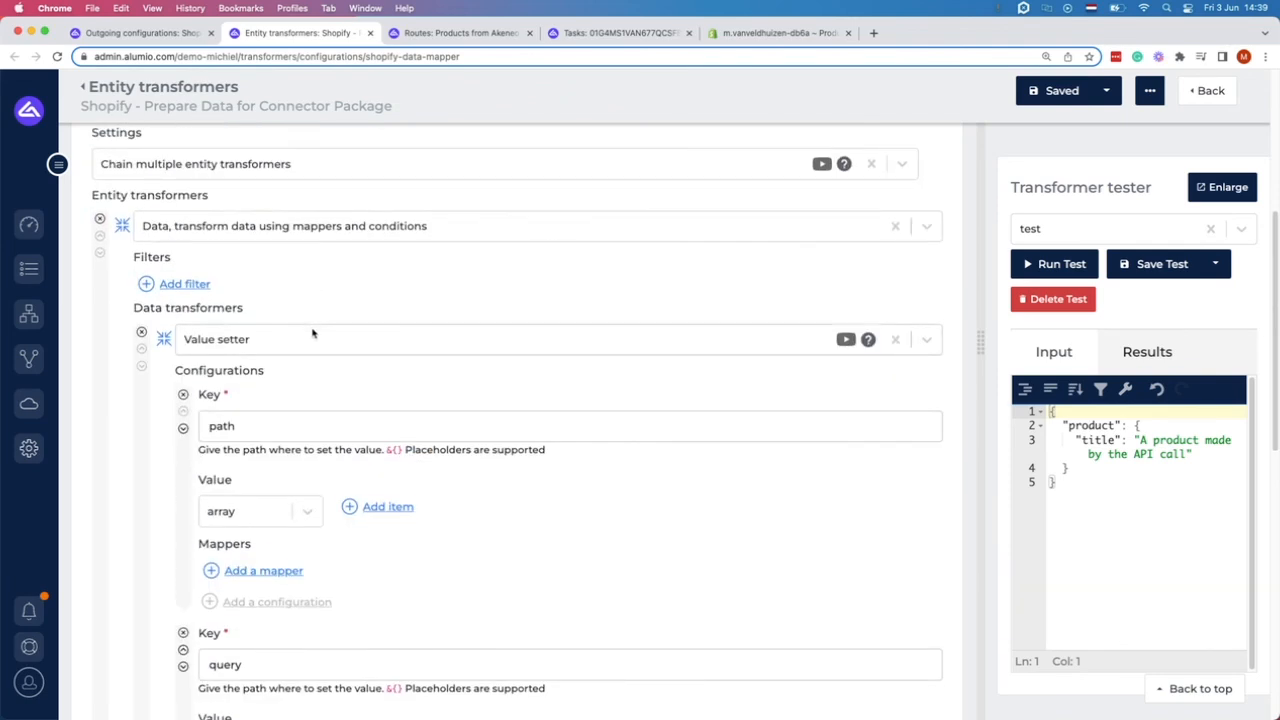
scroll(300, 390, "down", 9)
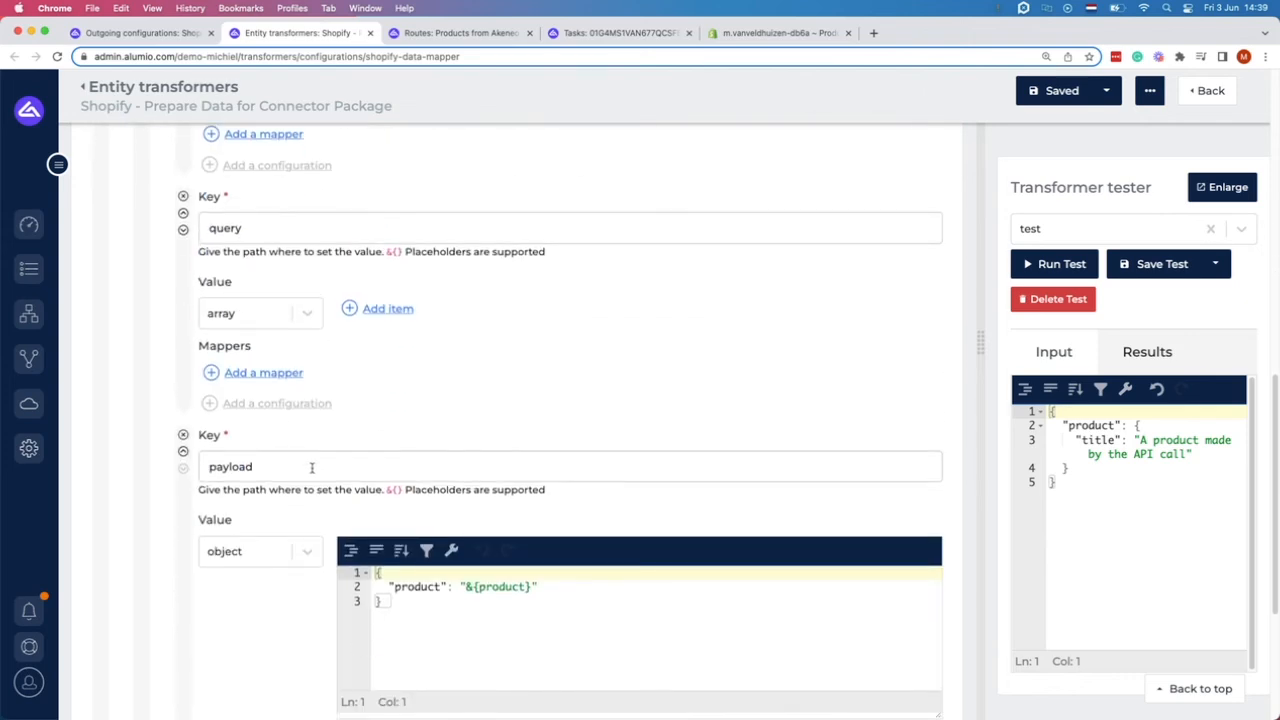
scroll(312, 468, "down", 2)
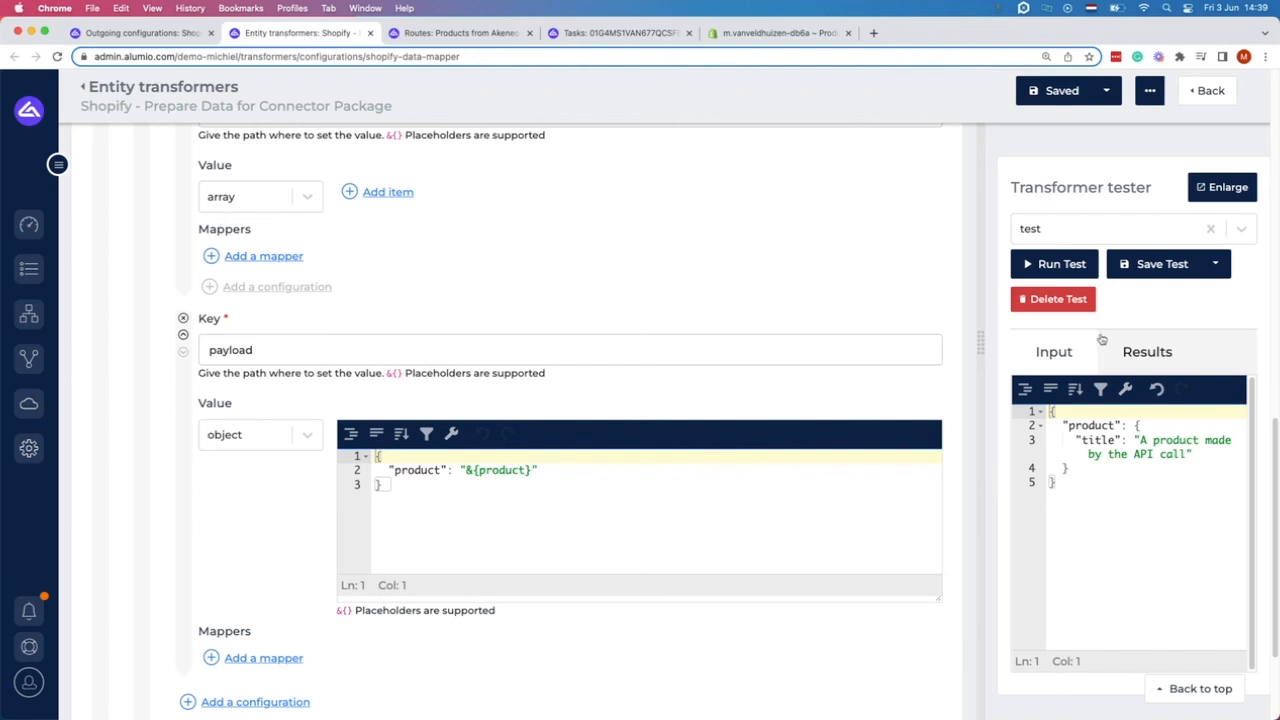
Test the transformer on the sample product and inspect payload.product in the results.
left_click_drag(1100, 497, 1048, 410)
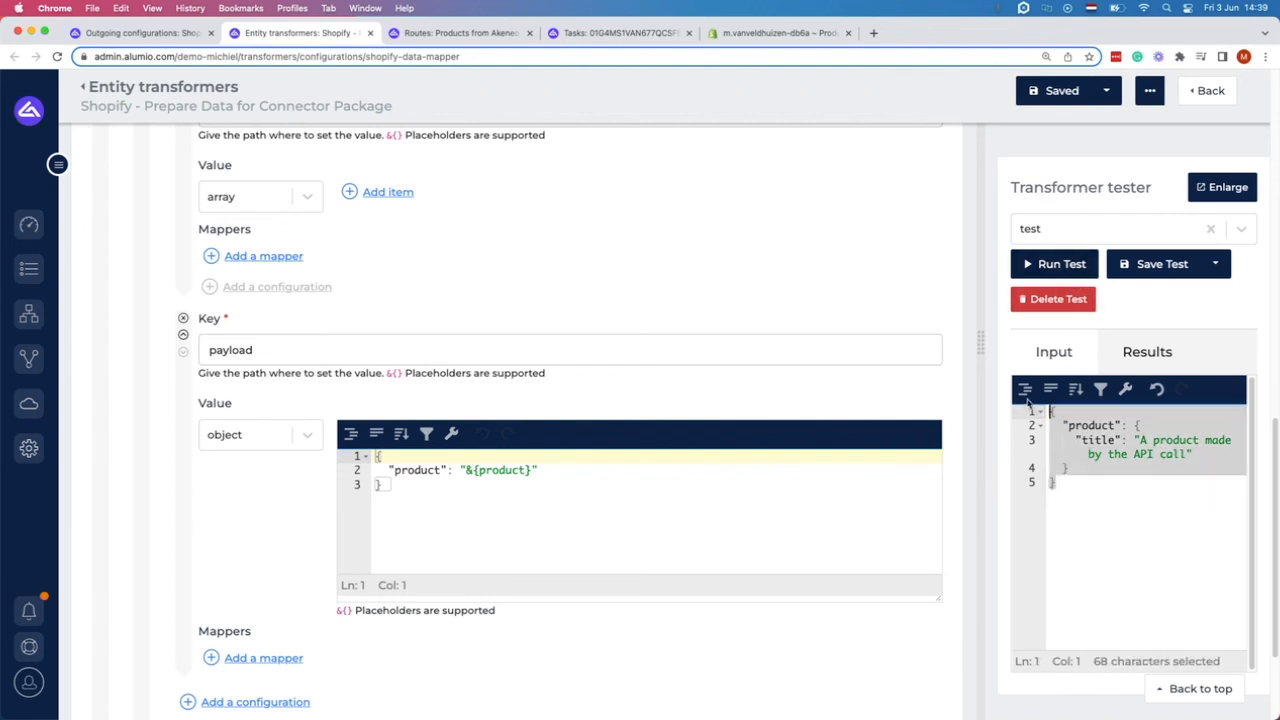
left_click(1052, 265)
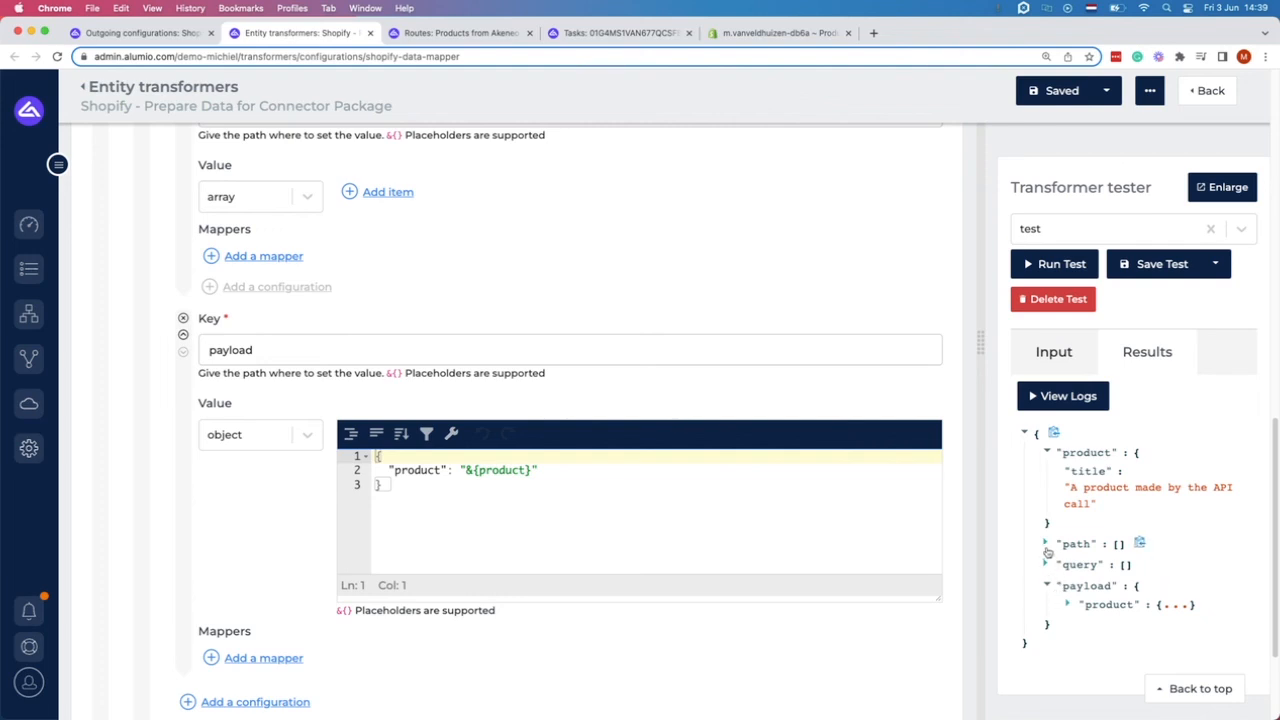
left_click(1068, 604)
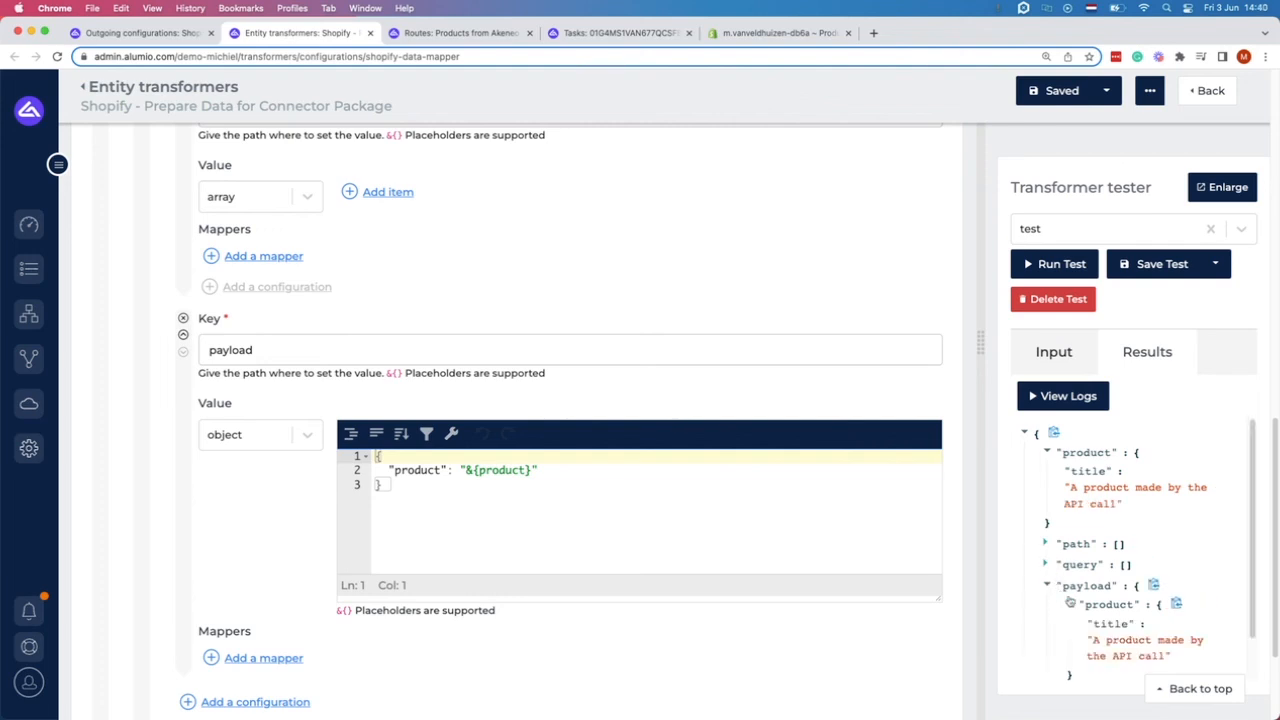
scroll(1075, 600, "down", 1)
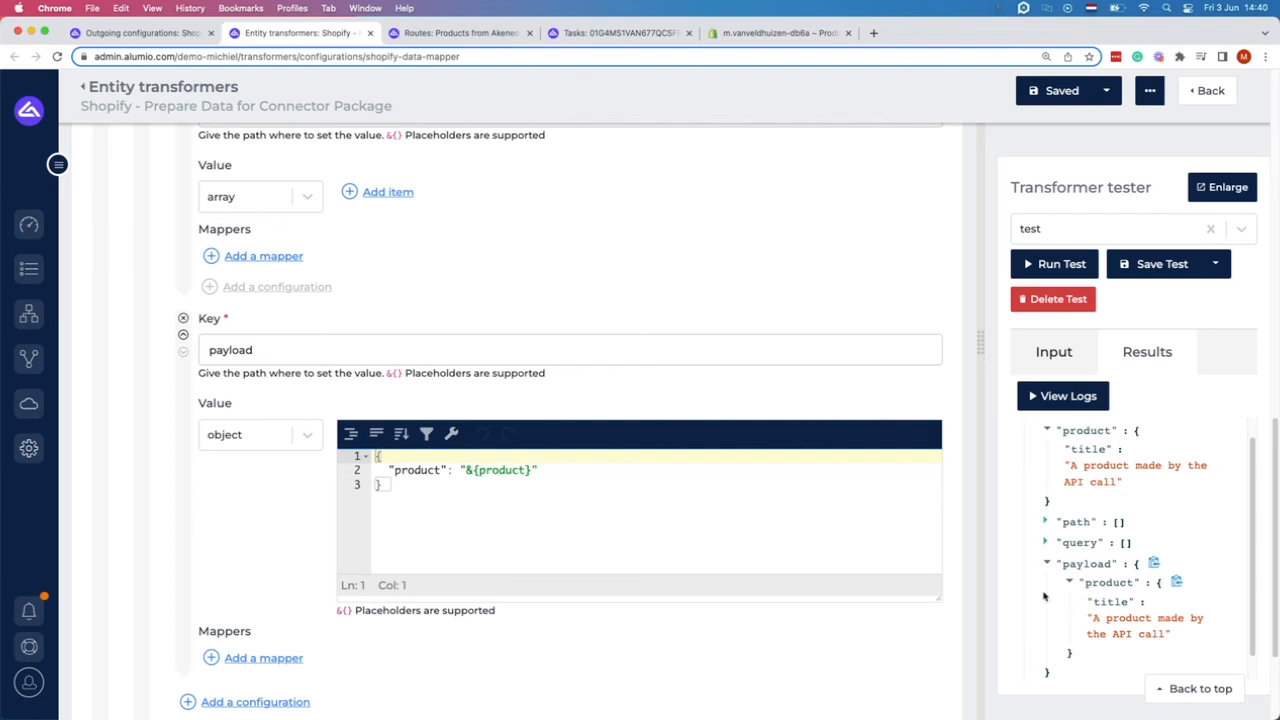
scroll(610, 460, "down", 3)
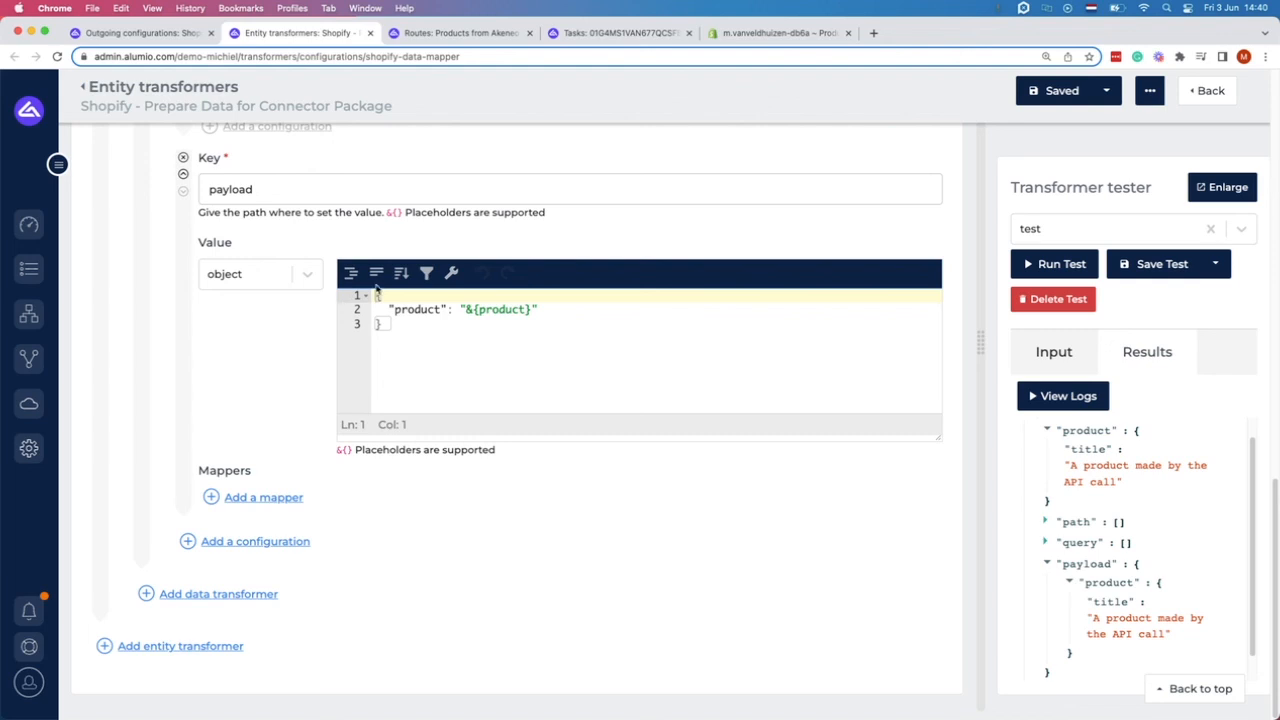
Run the Products from Akeneo to Shopify route and reload the task to see its status.
left_click(422, 36)
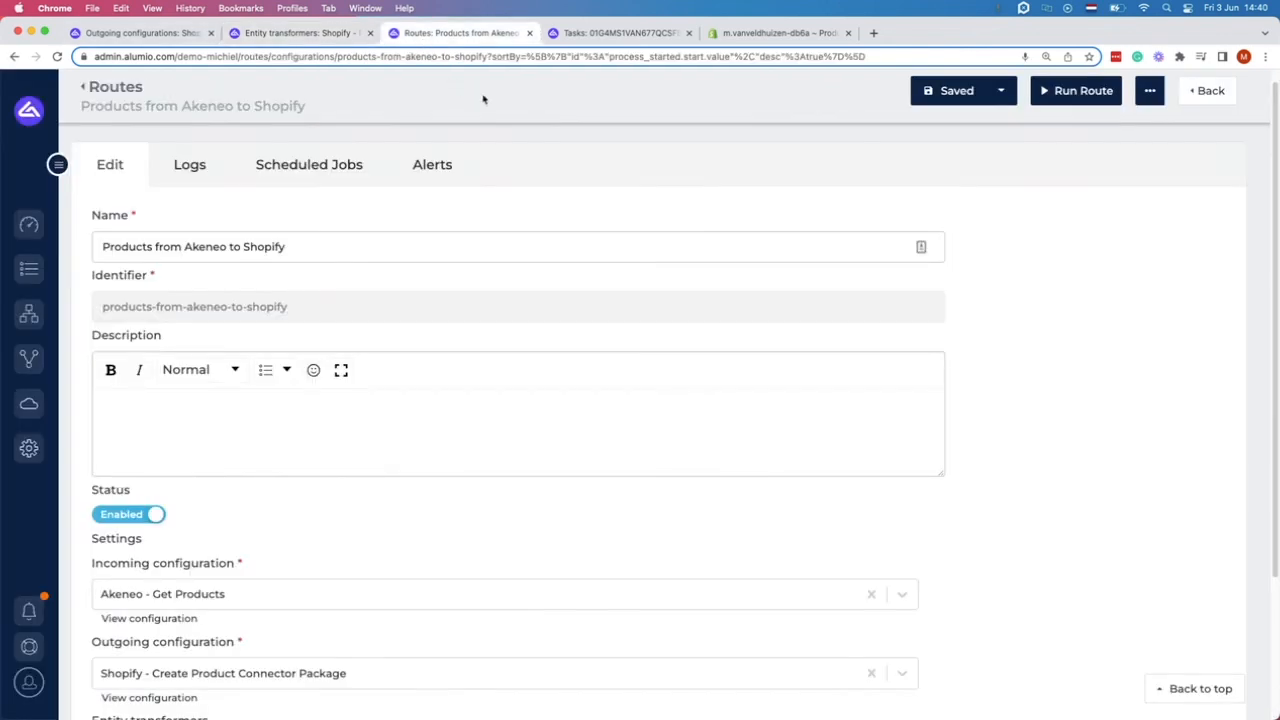
left_click(1066, 95)
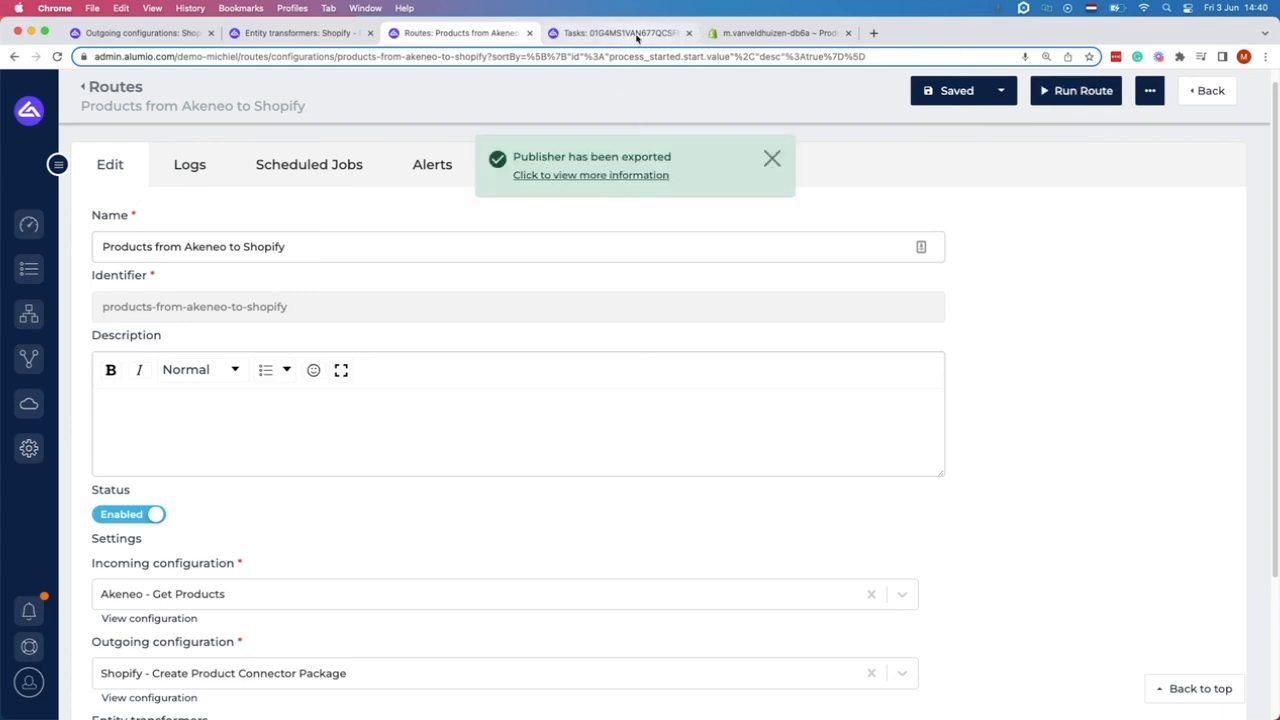
left_click(636, 34)
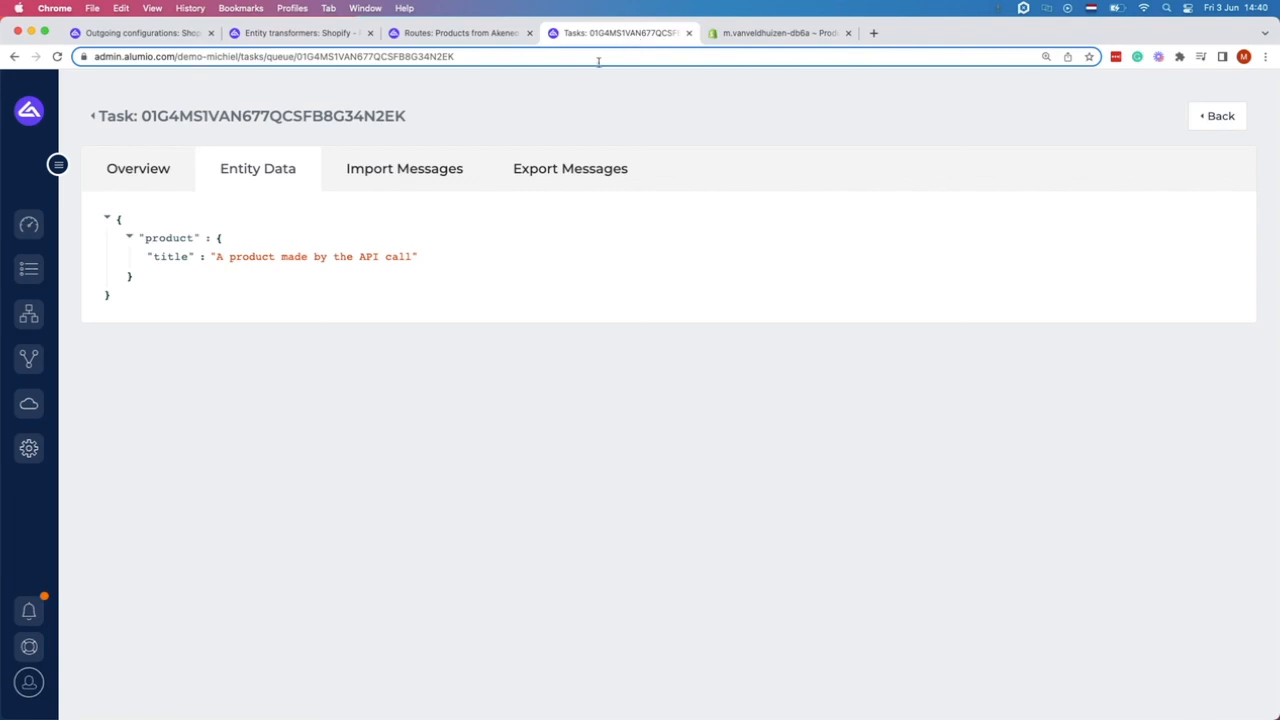
left_click(57, 56)
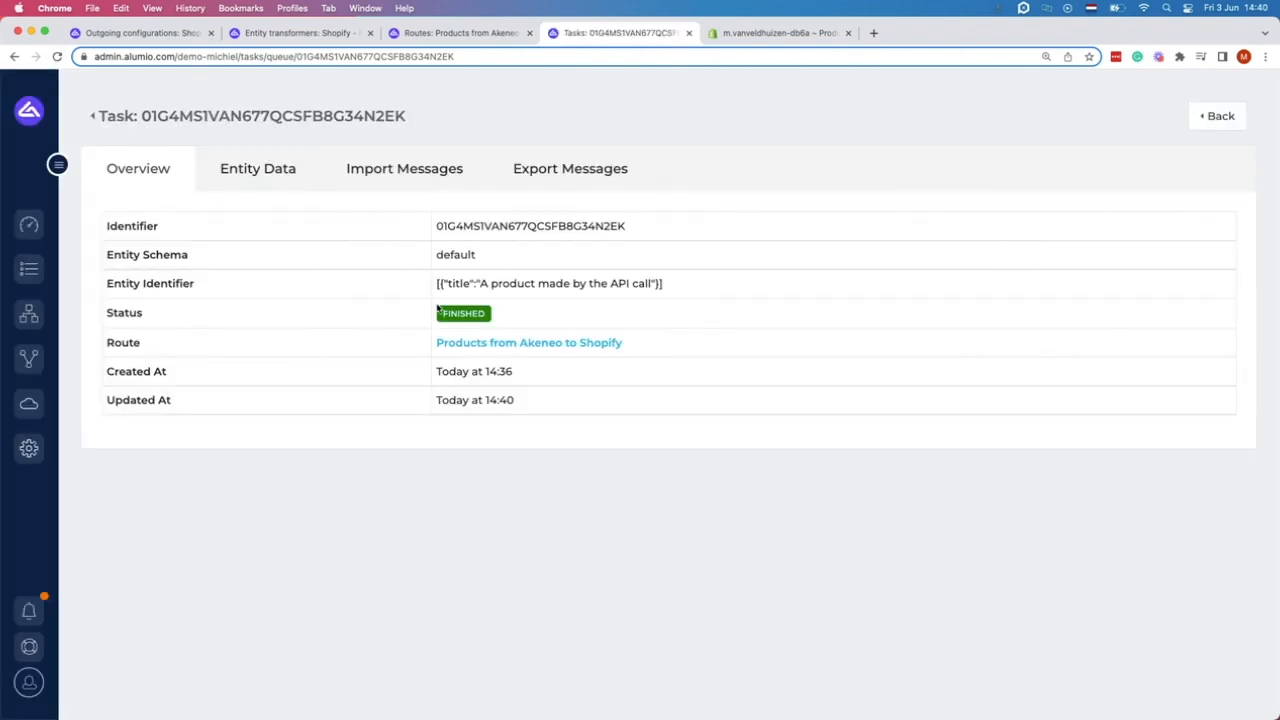
Check the export messages' request and response, confirming the created product's title in Shopify.
left_click(552, 174)
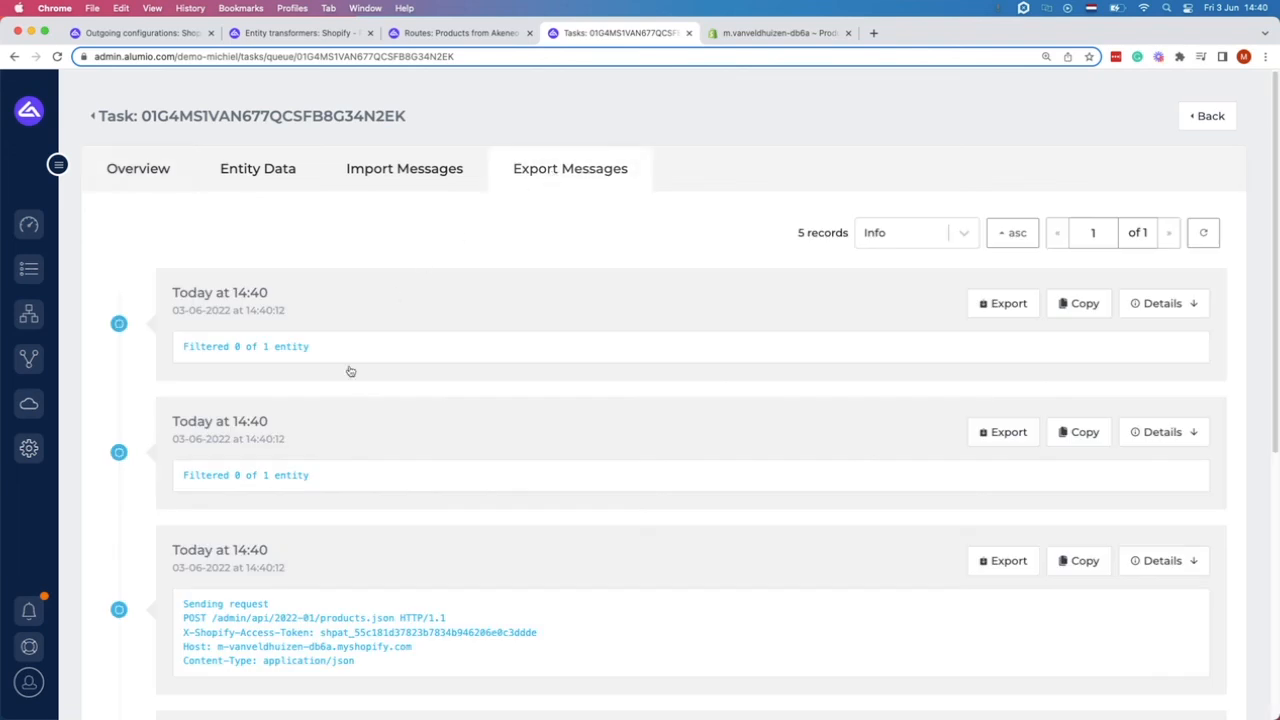
scroll(334, 426, "down", 5)
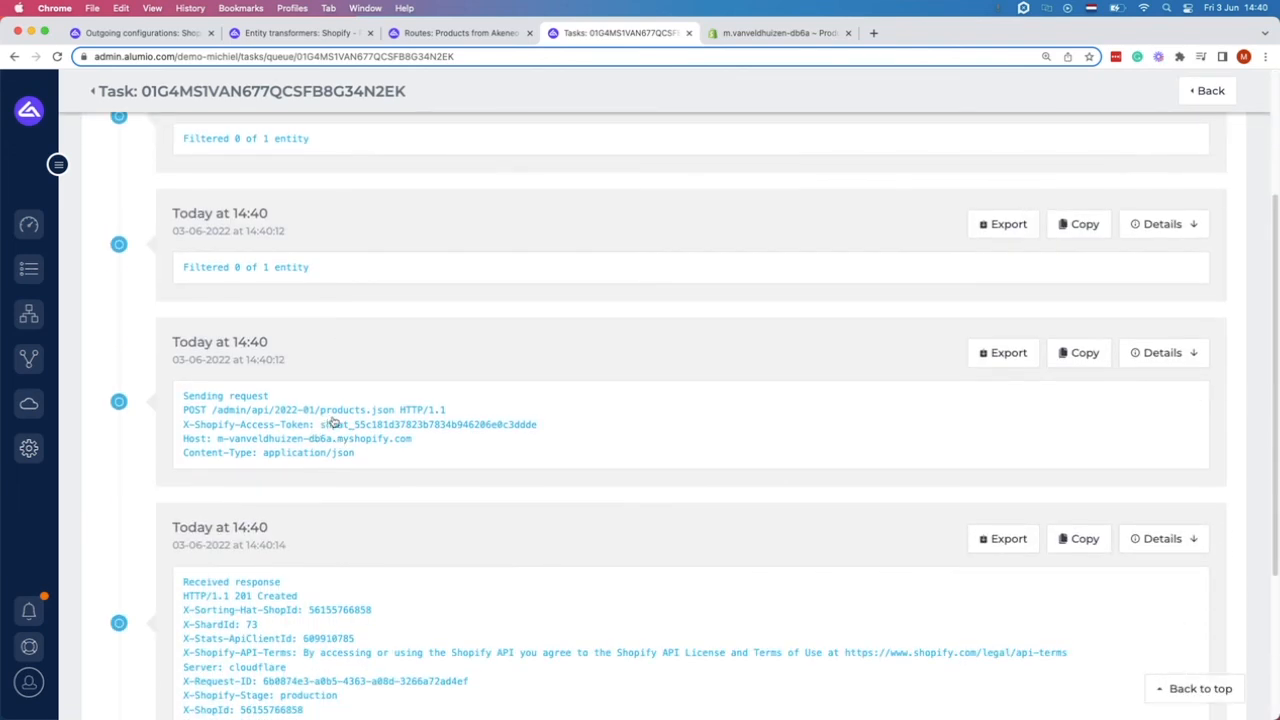
left_click(338, 424)
scroll(338, 424, "down", 2)
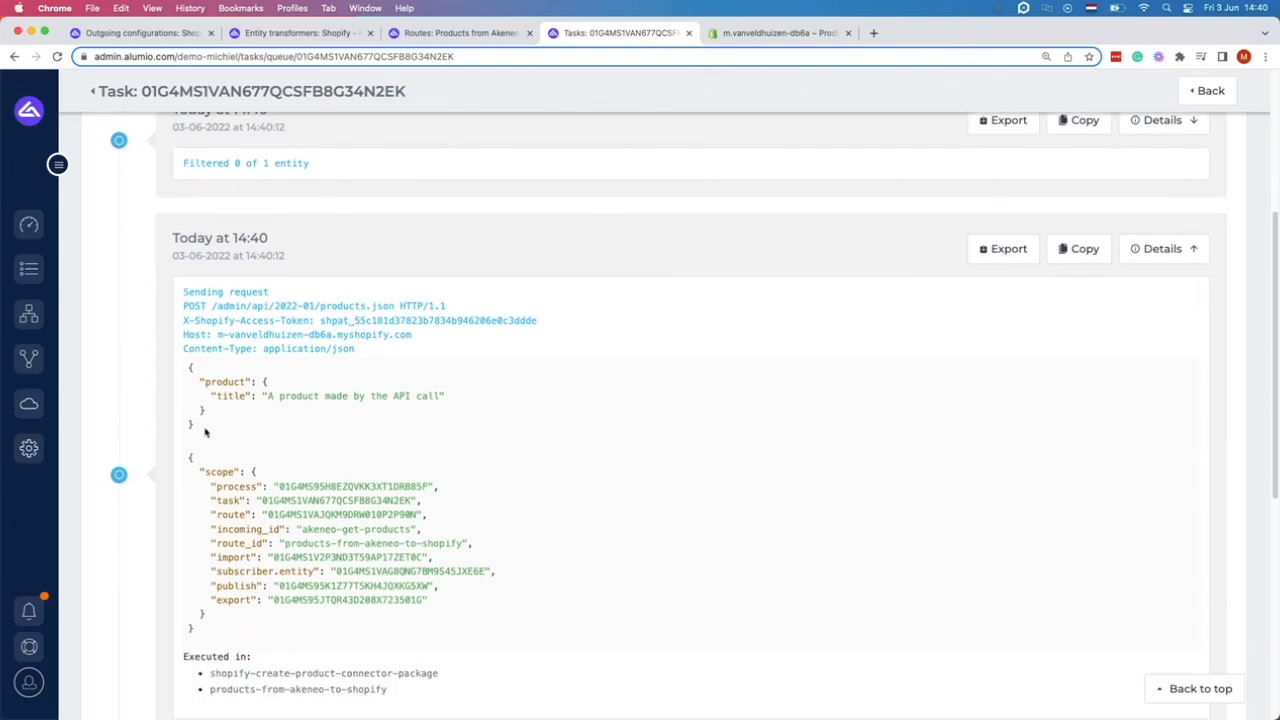
left_click_drag(208, 432, 186, 369)
scroll(301, 440, "down", 10)
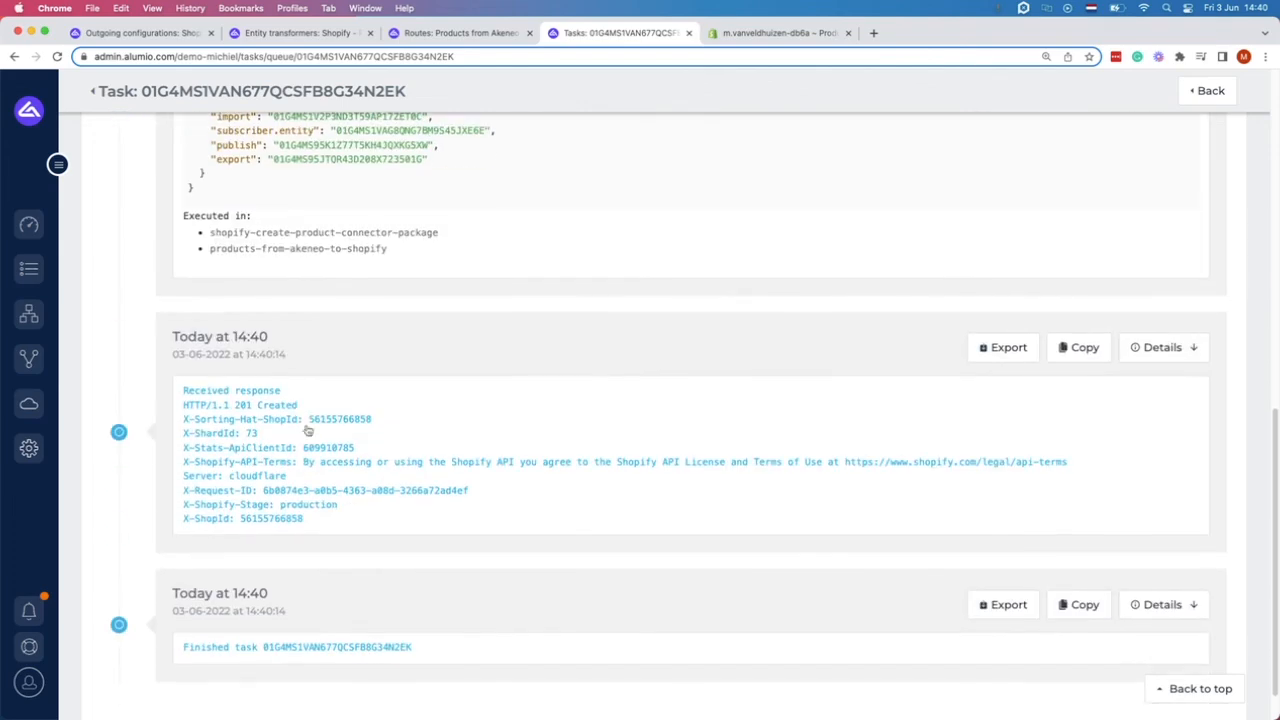
left_click(316, 418)
scroll(320, 418, "down", 10)
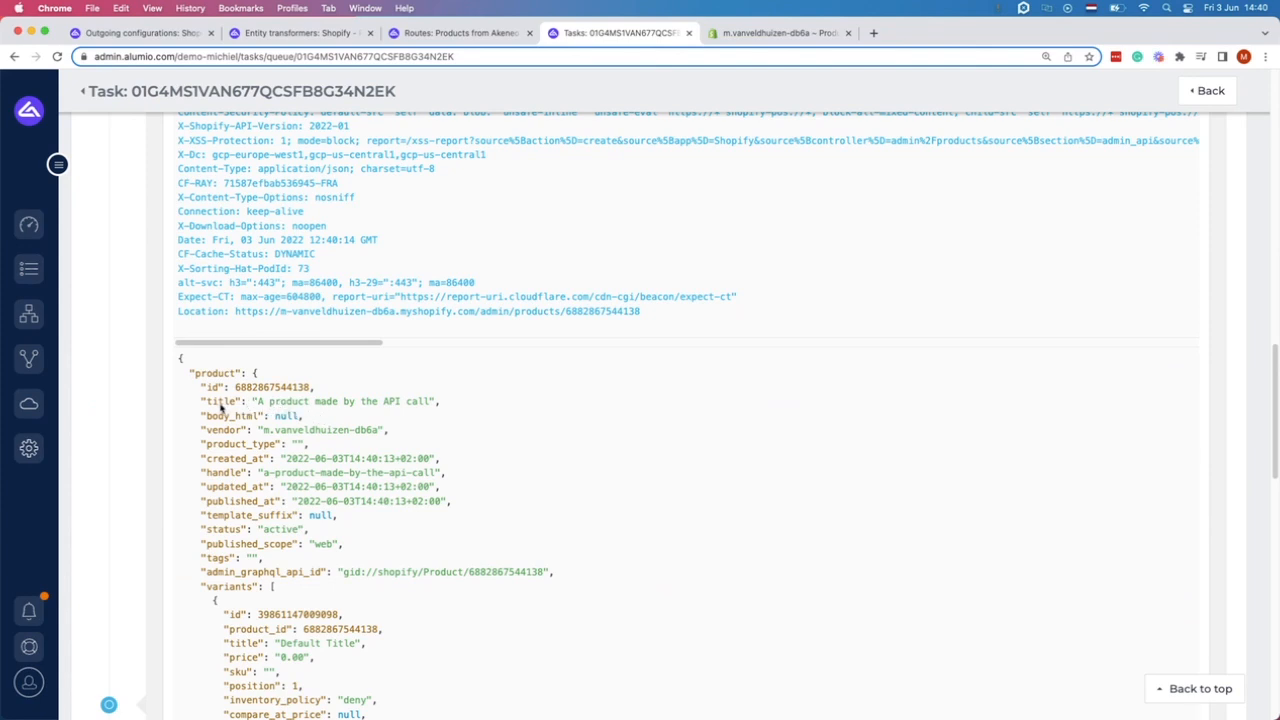
left_click_drag(207, 402, 466, 403)
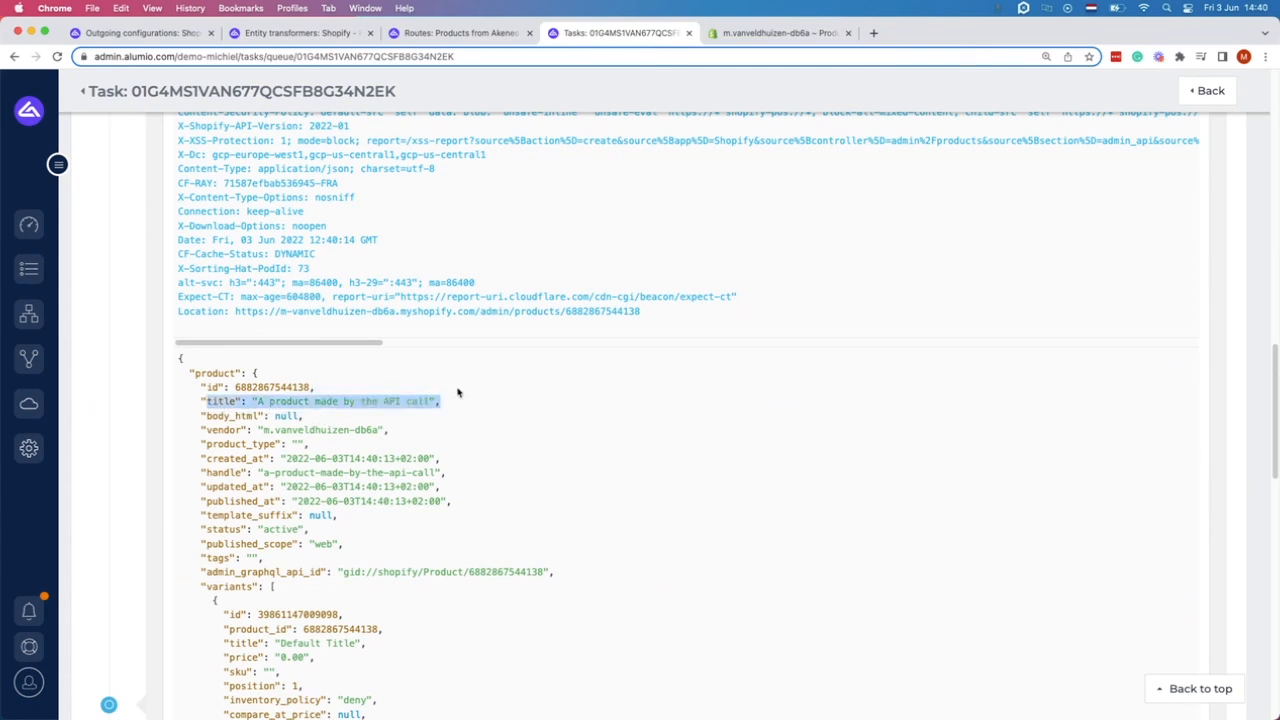
left_click(746, 38)
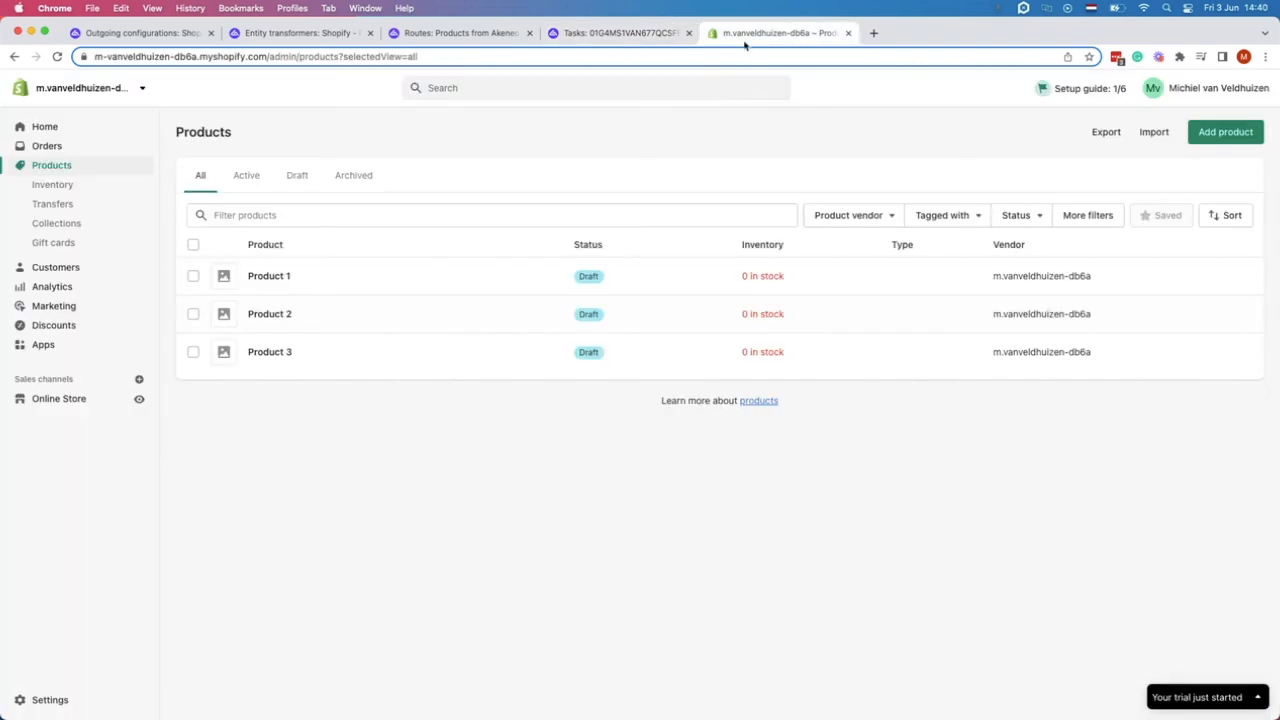
Reload the Shopify Products page to look for 'A product made by the API call'.
left_click(60, 57)
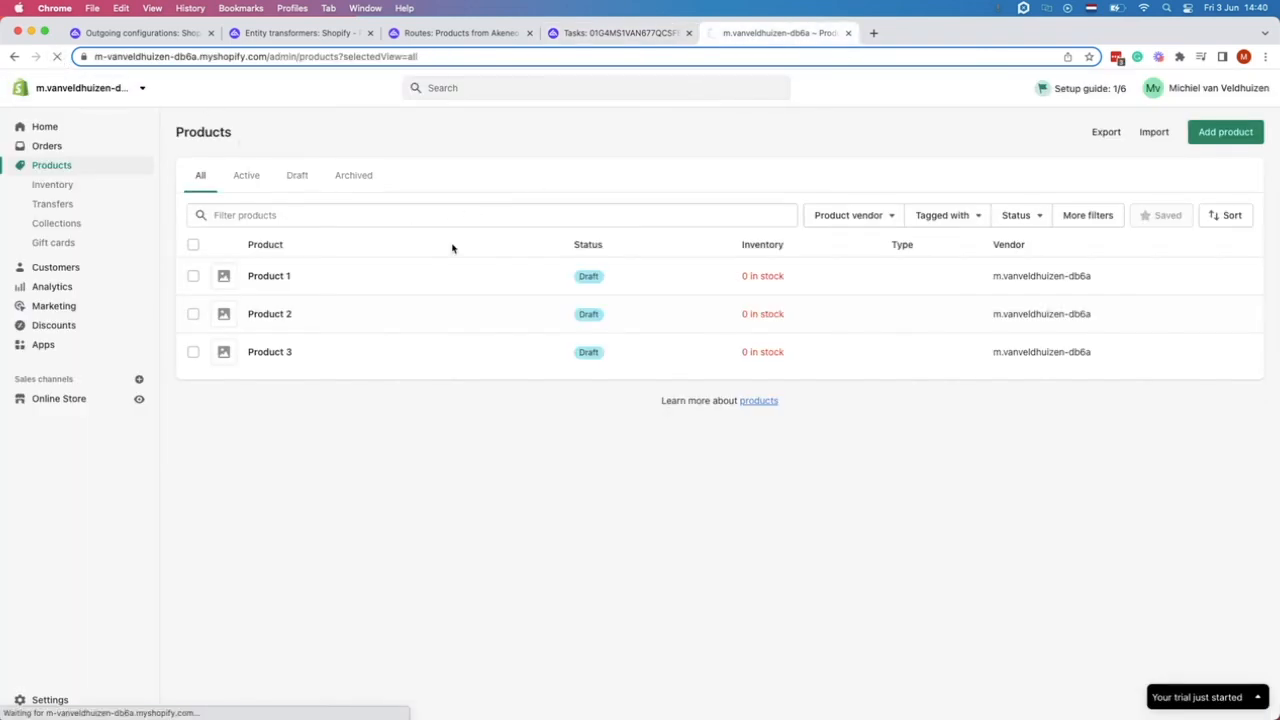